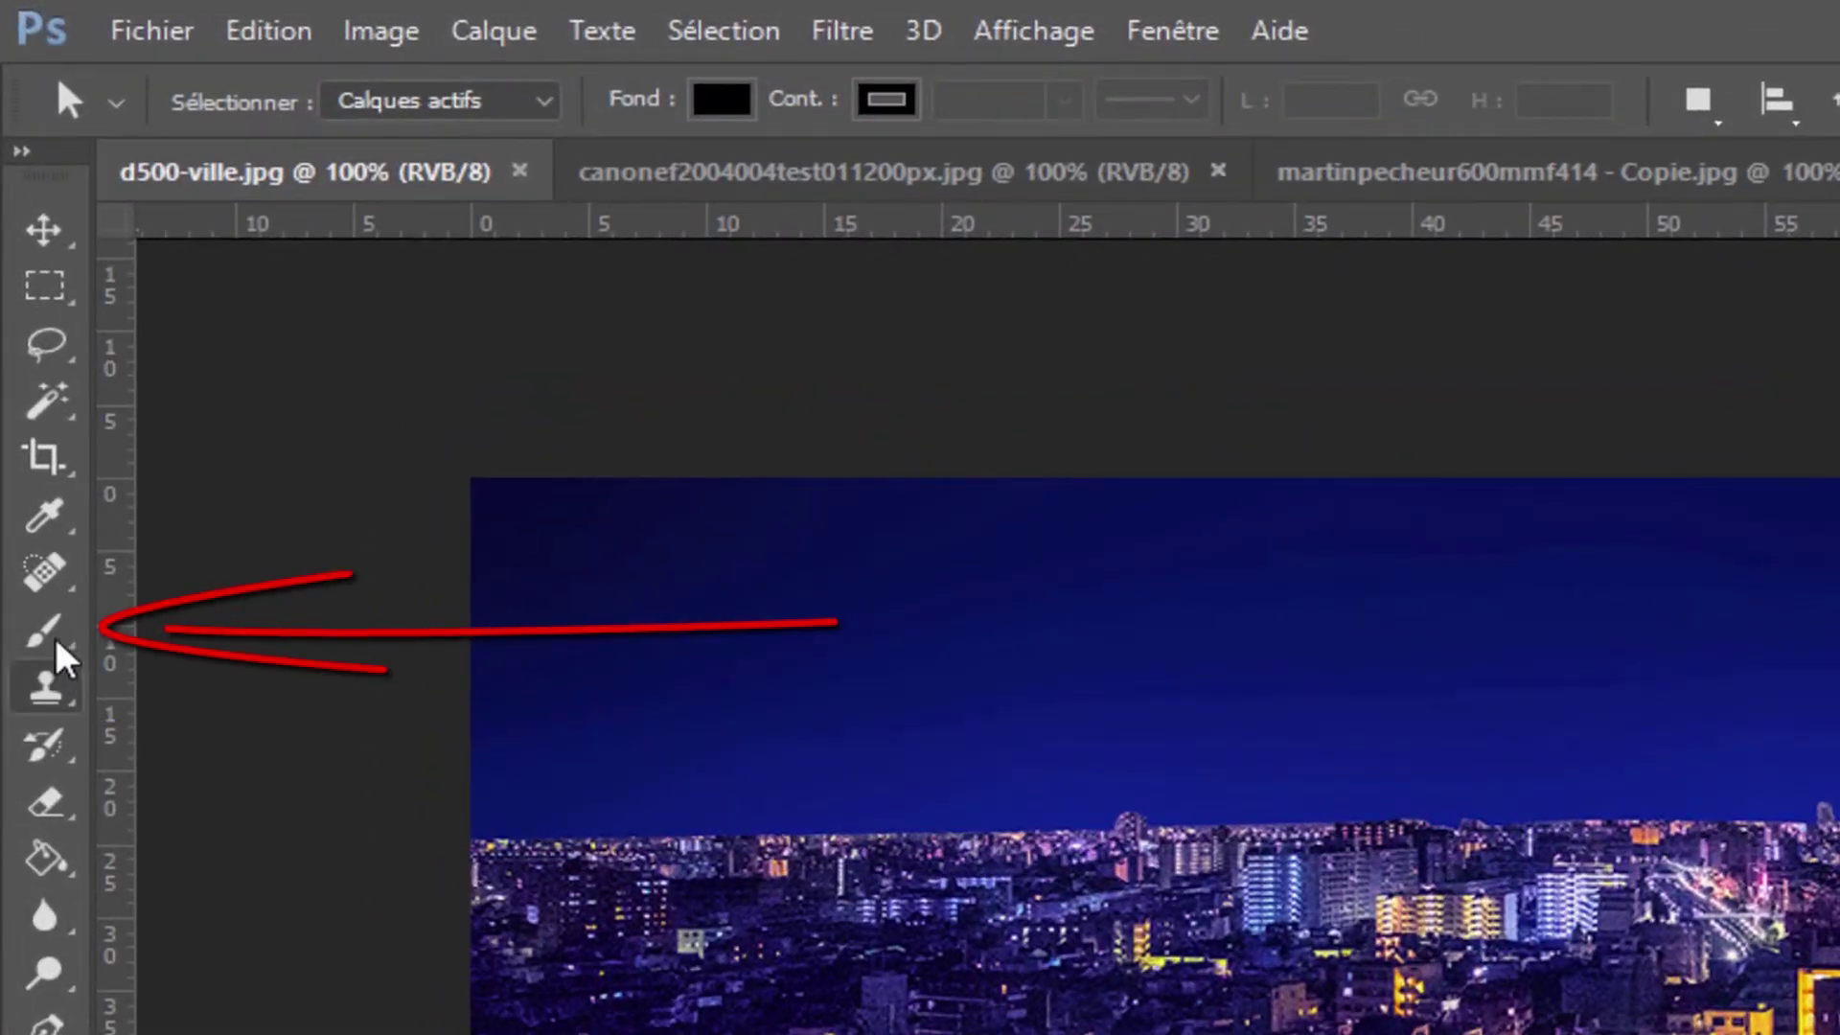
Activate the Brush tool and show the other tools in its group
key(b)
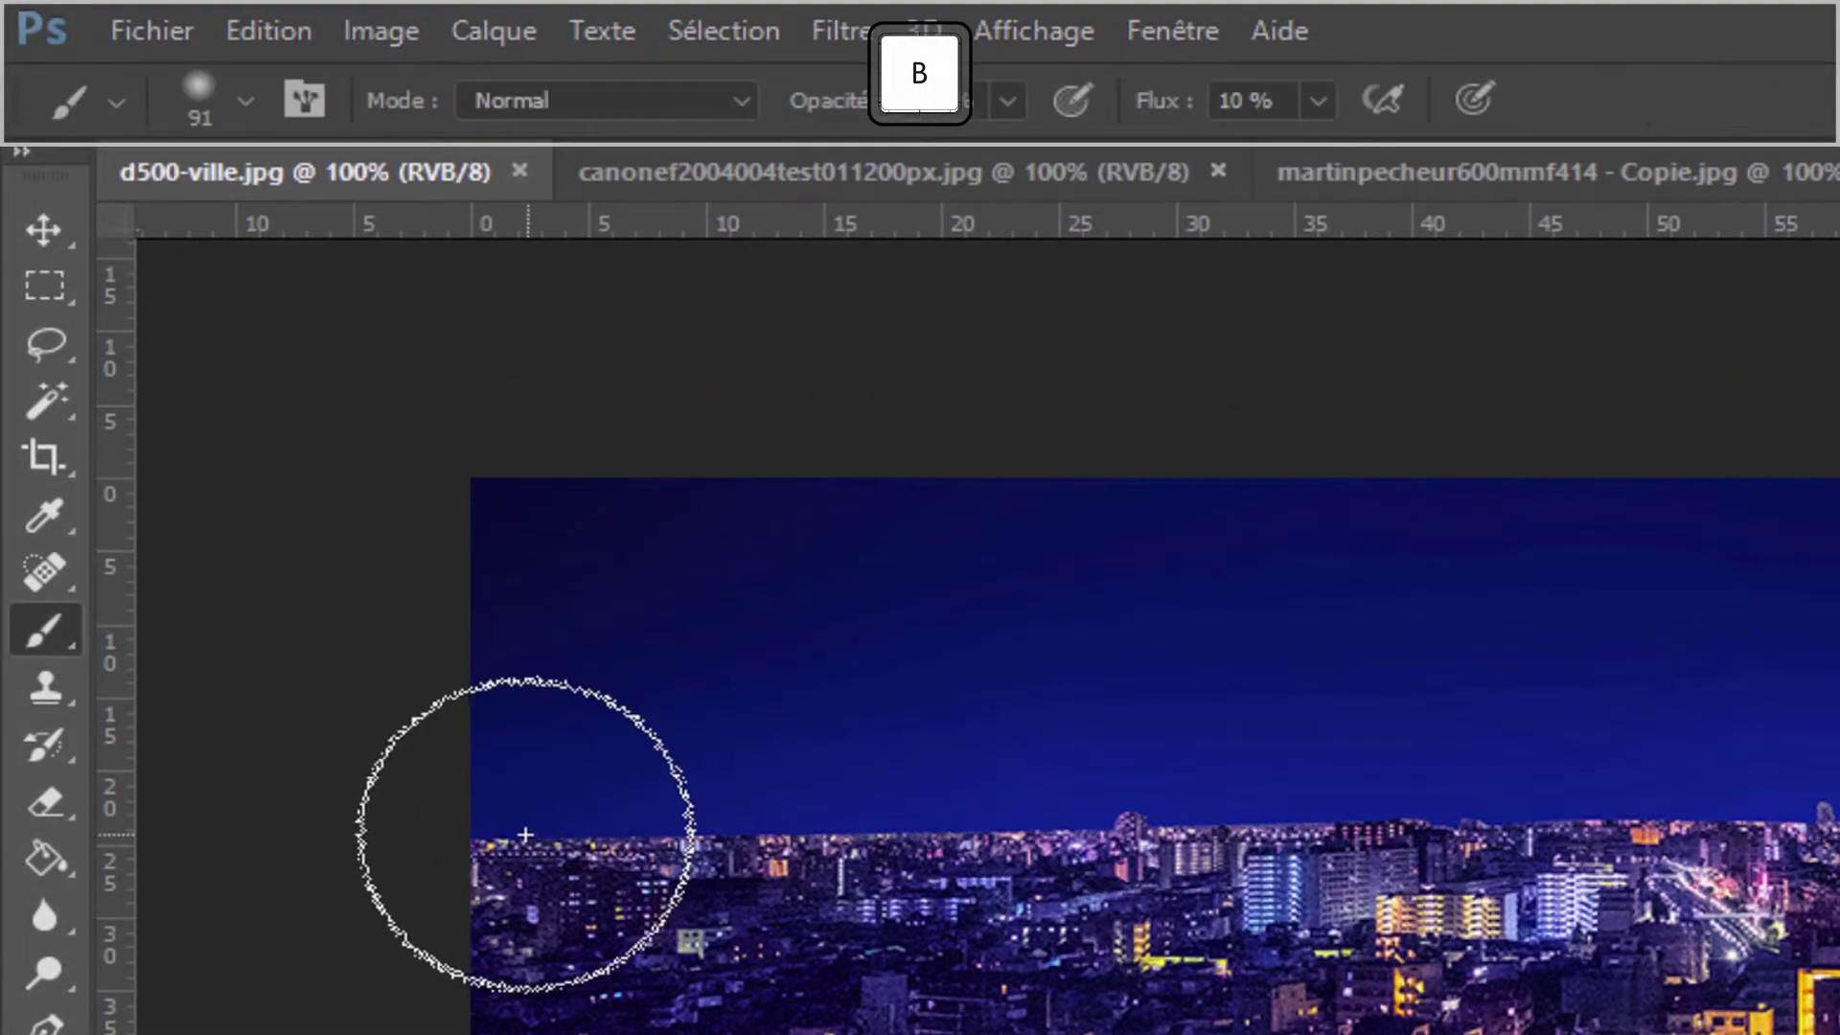
right_click(55, 632)
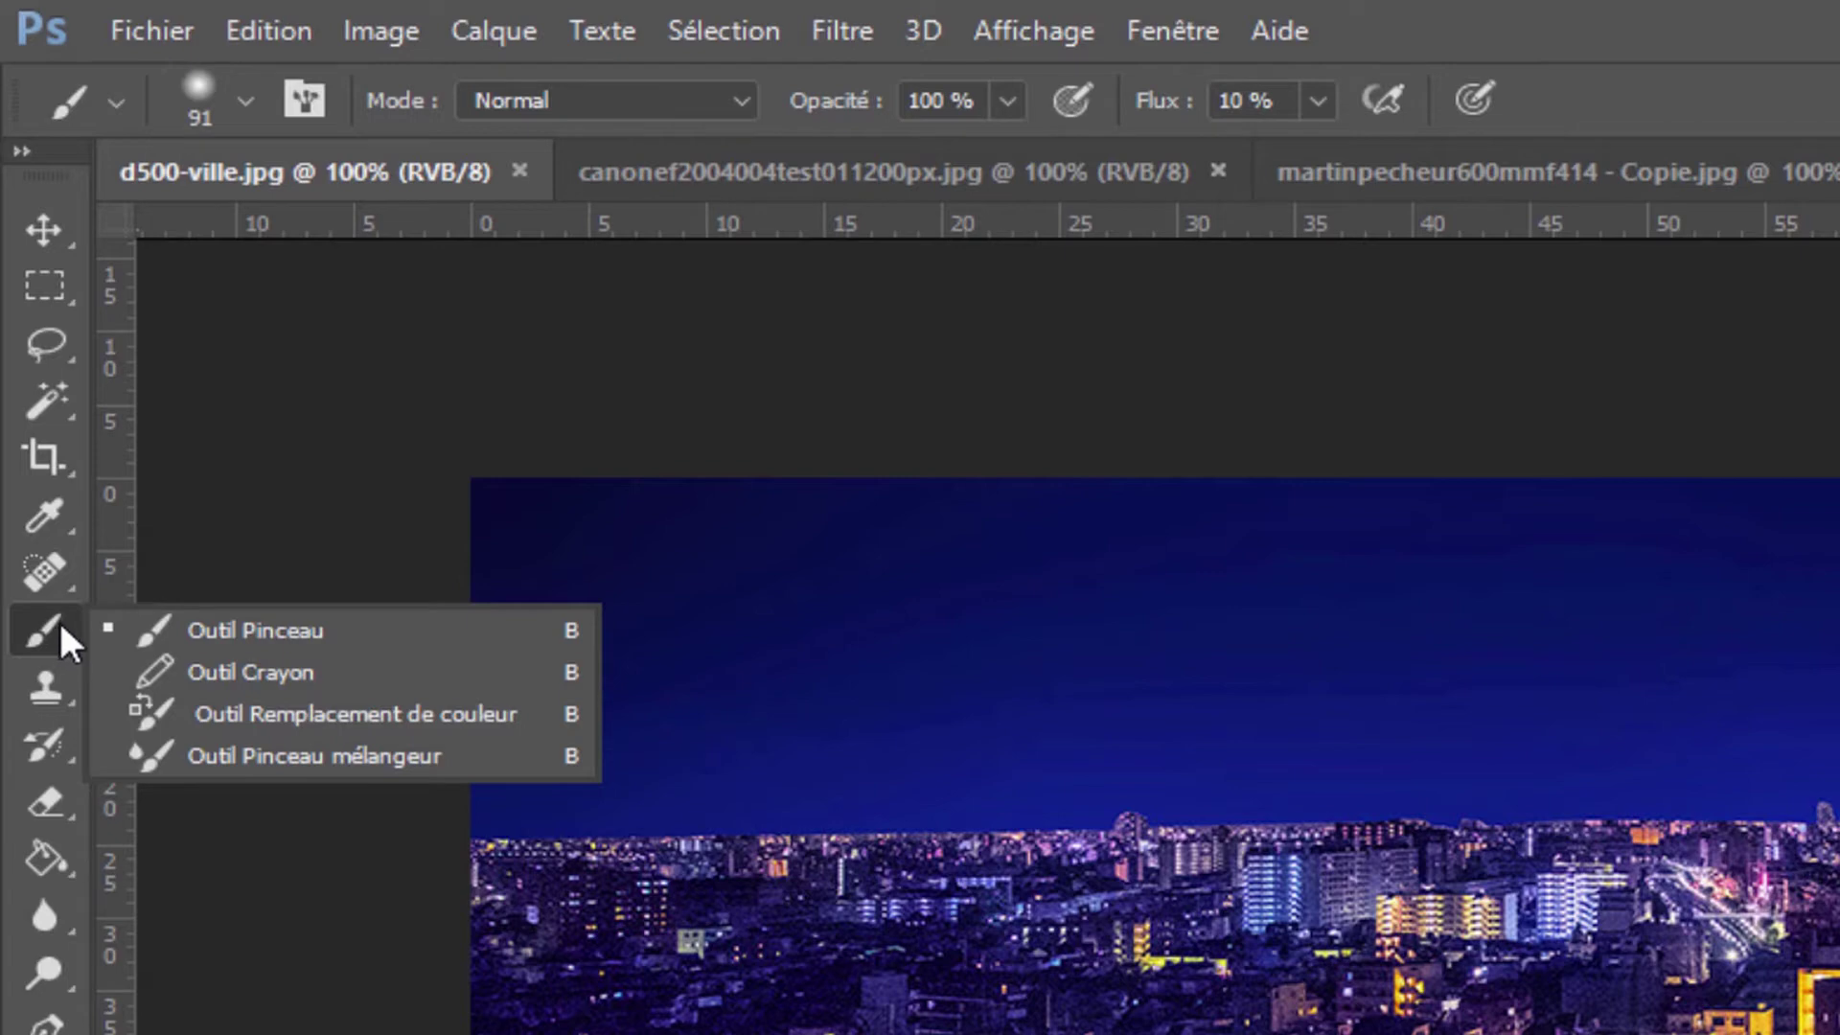
click(1026, 970)
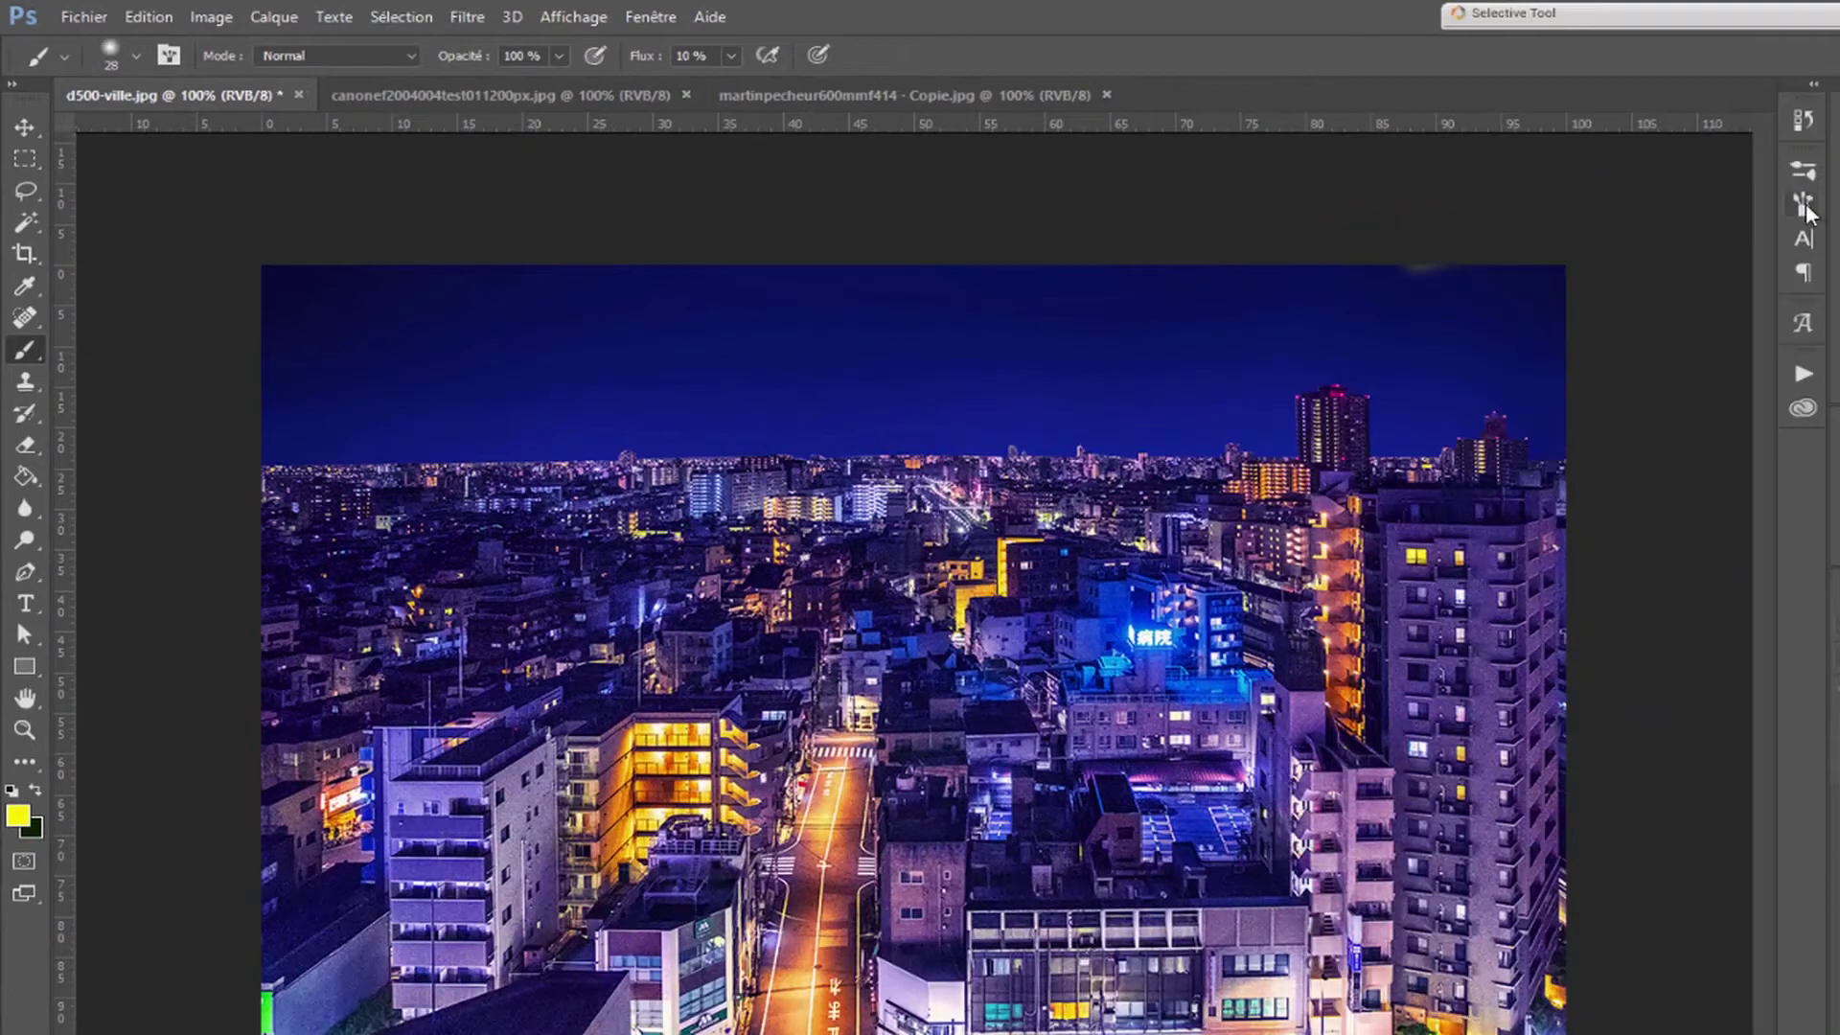
Detach the brush settings panel from the icon dock and close it
click(1807, 209)
click(1799, 206)
drag(1786, 209, 1598, 221)
click(1588, 172)
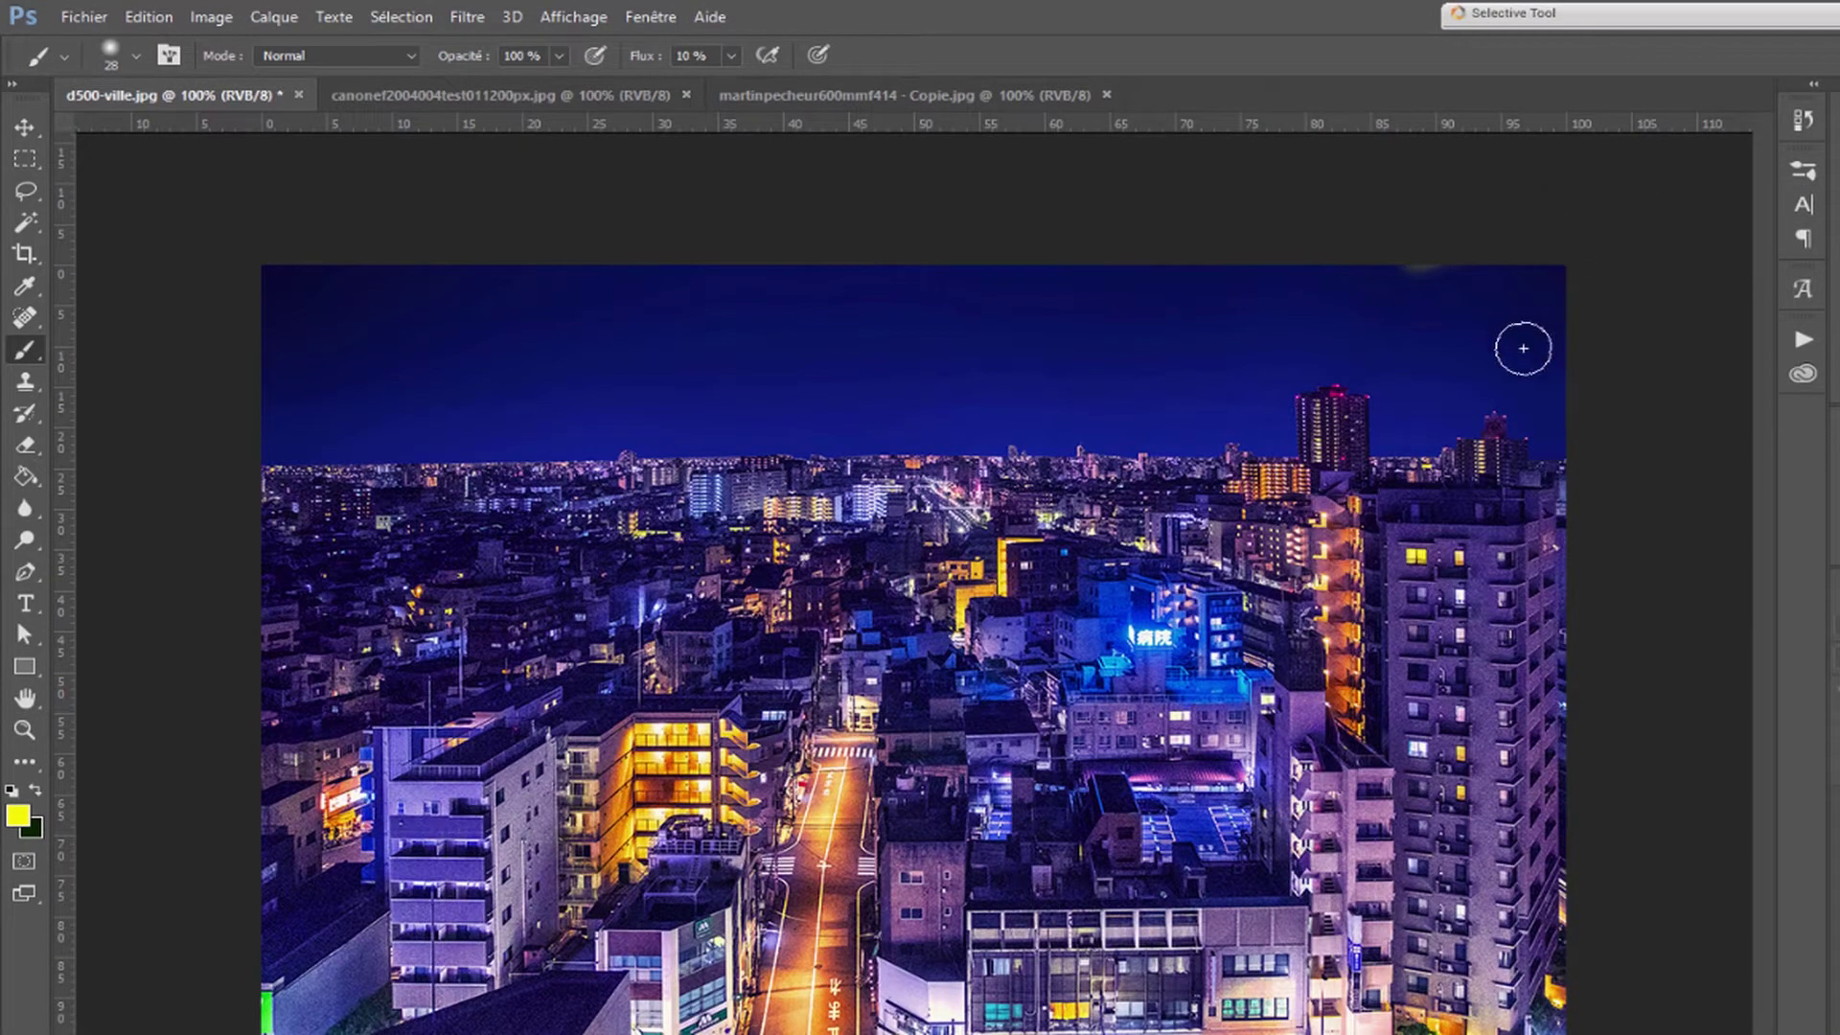
Reopen the brush settings panel and put it back in the icon dock
key(F5)
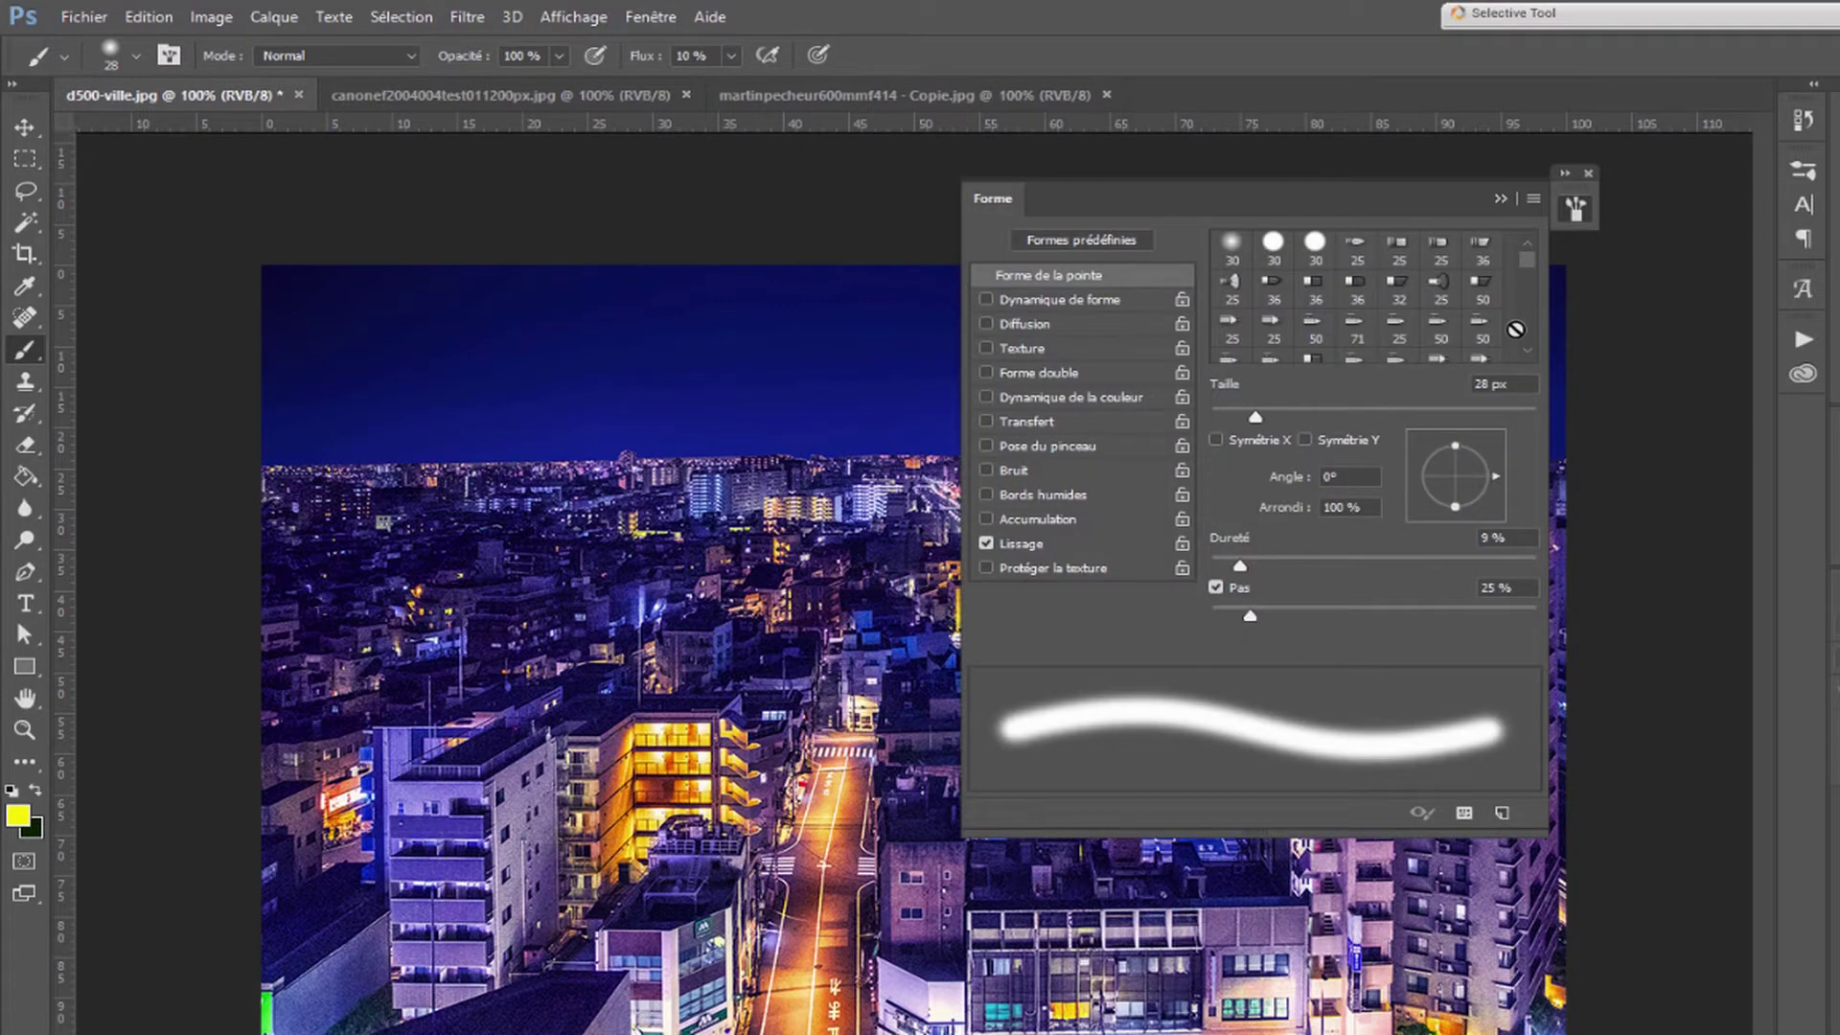
mouse_move(1579, 213)
mouse_down()
mouse_move(1689, 239)
mouse_move(1794, 187)
mouse_move(1801, 201)
mouse_up()
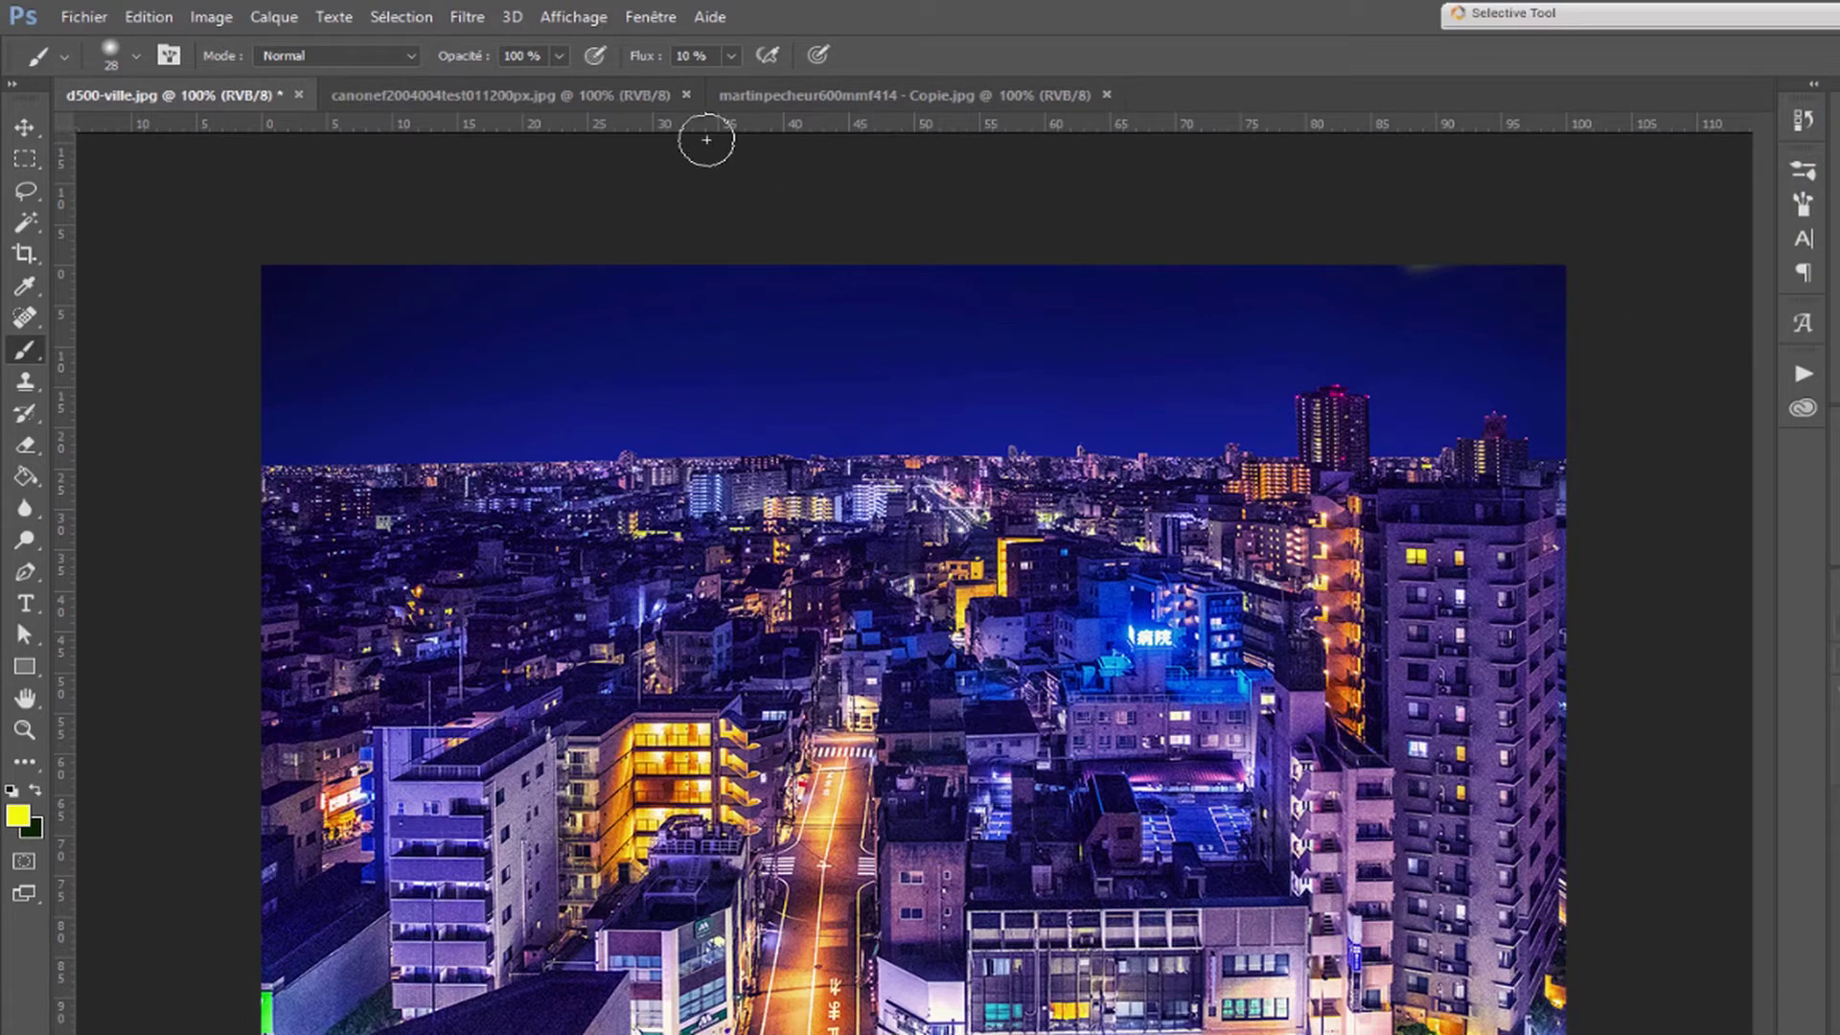
click(661, 18)
key(Escape)
Paint a diagonal test stroke across the city in yellow and undo it
mouse_move(964, 448)
mouse_down()
mouse_move(1045, 431)
mouse_move(515, 771)
mouse_up()
key(ctrl+z)
Set the foreground colour to a muted orange in the colour picker, and replace it with a crimson from the colour spectrum
click(28, 822)
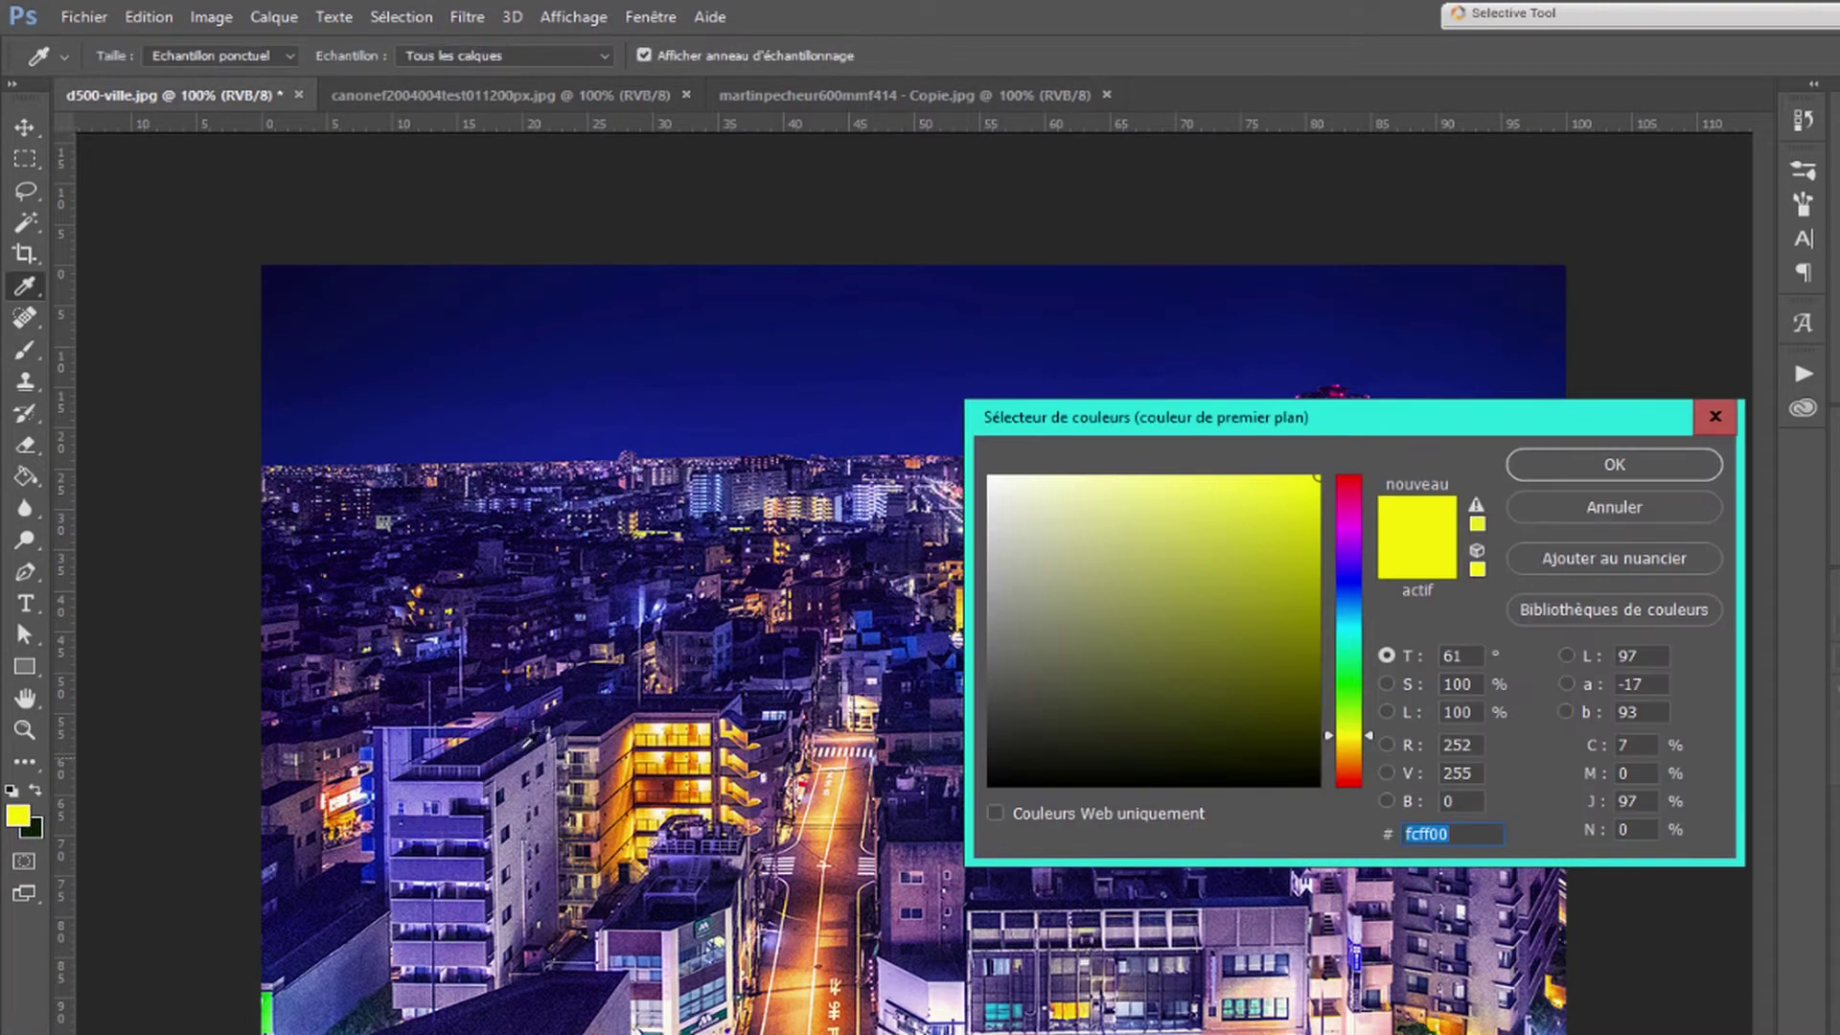
drag(1350, 738, 1349, 762)
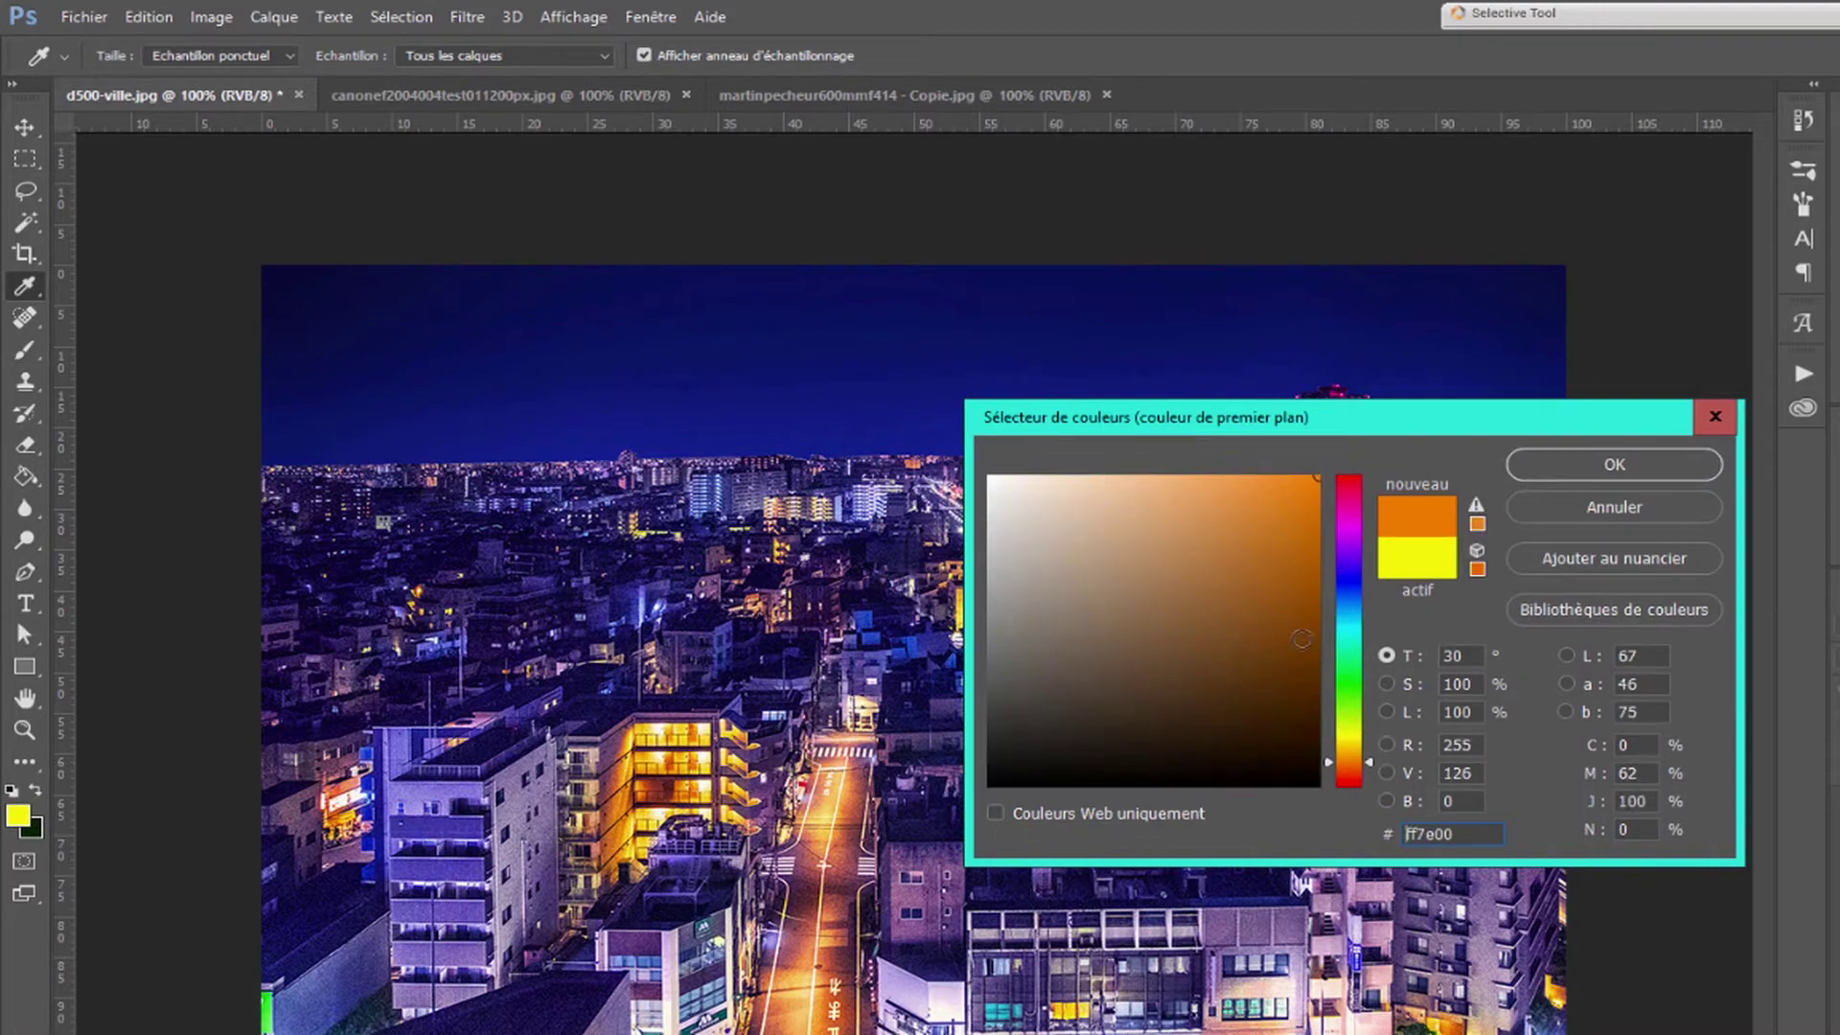
click(1243, 520)
click(1571, 476)
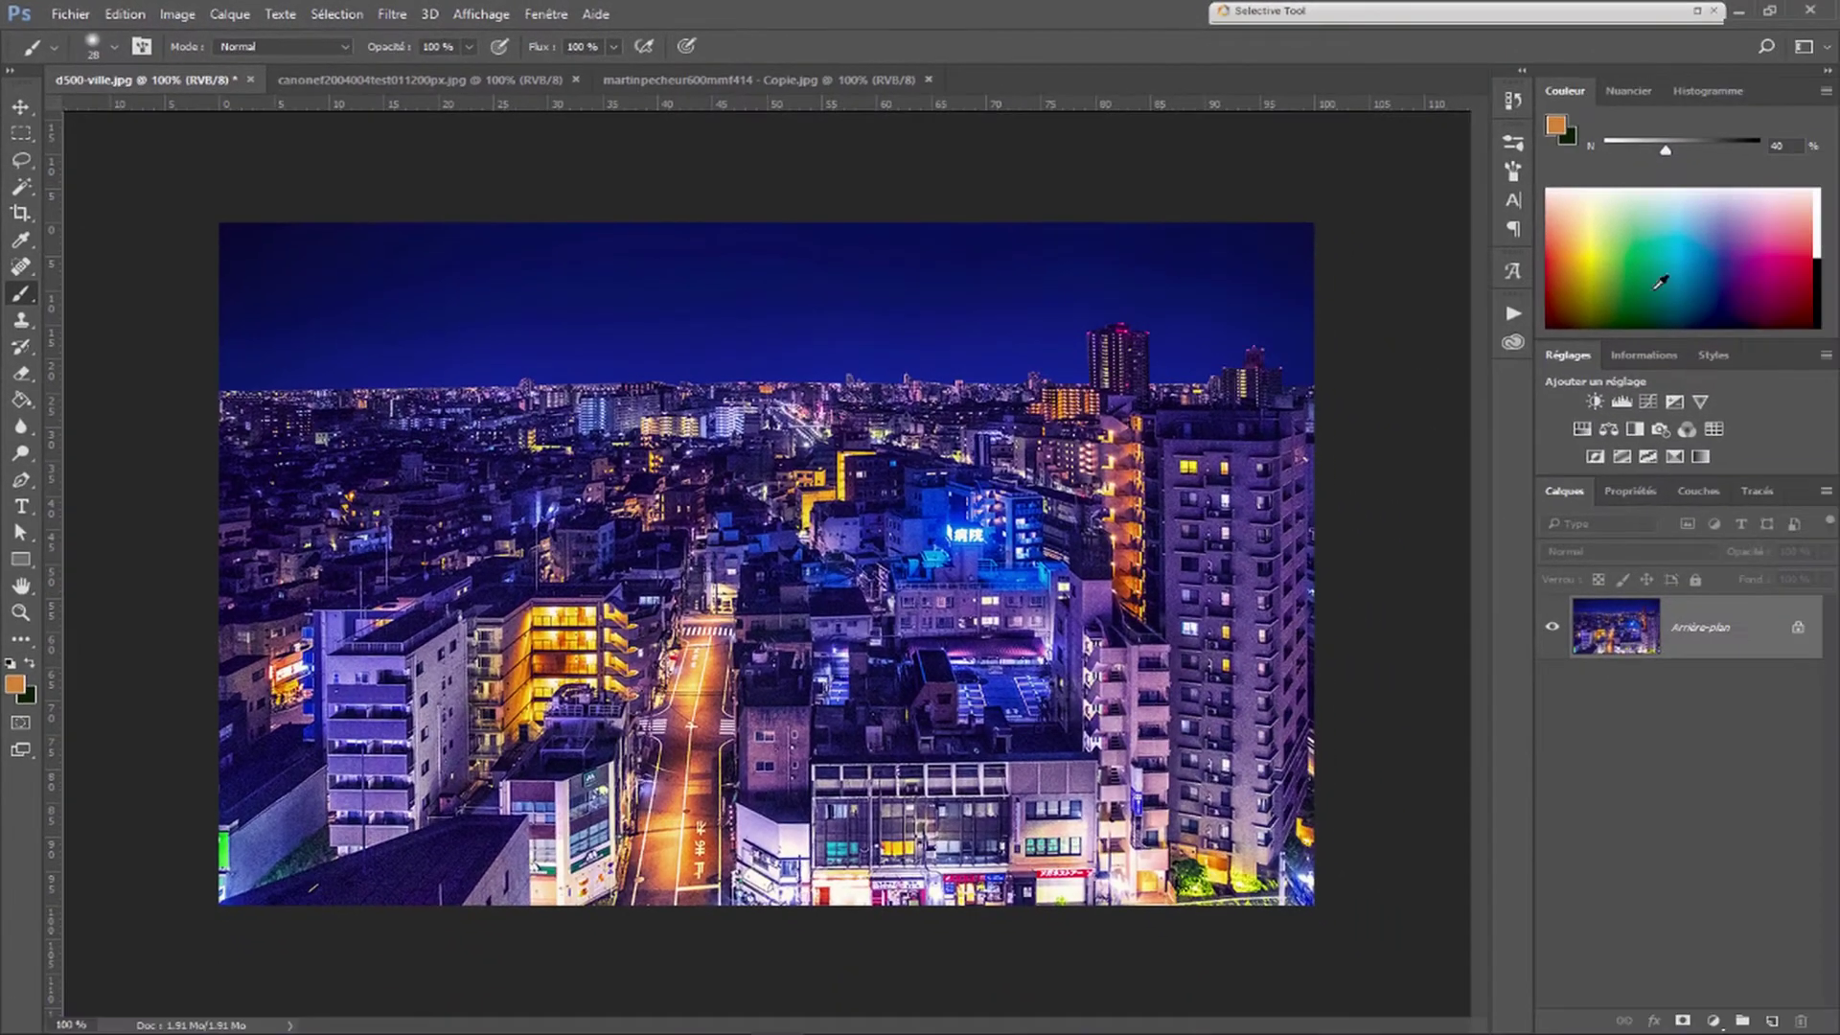
click(1712, 237)
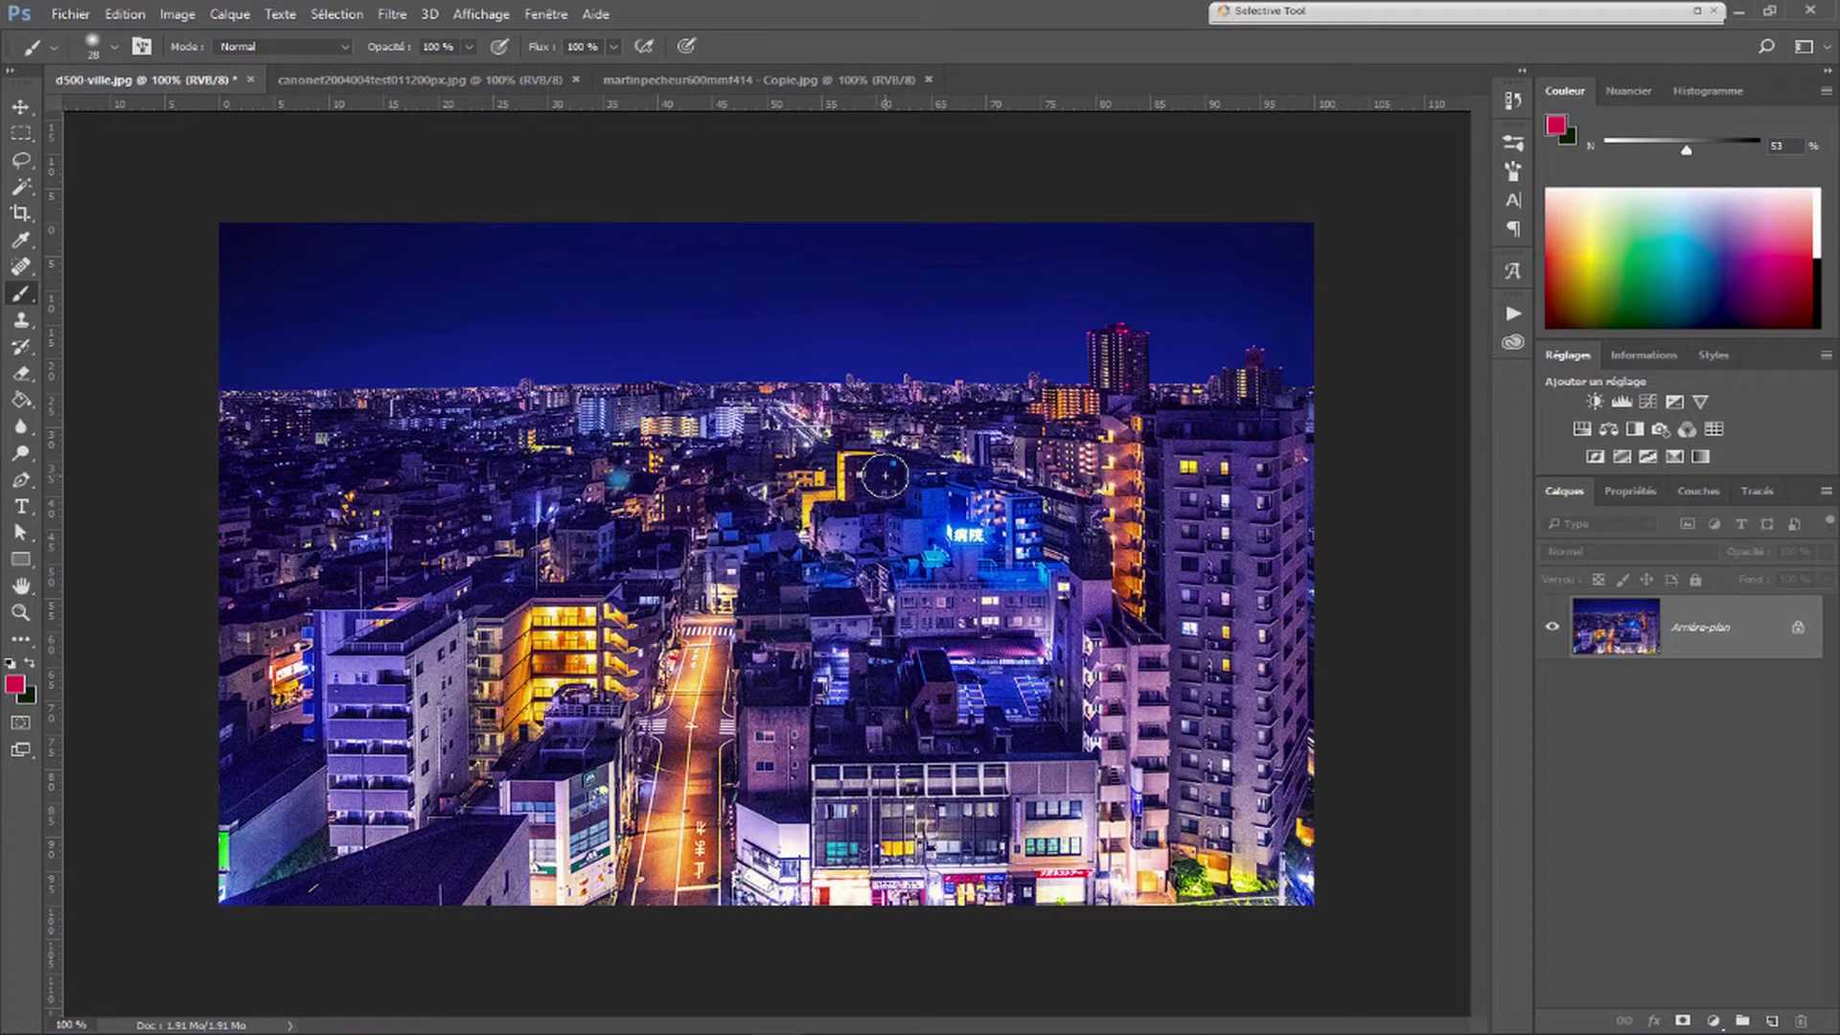
Review the painting cursor preferences, including Taille réelle de la pointe and Affichage du réticule de la pointe, and return to the Brush tool
click(131, 13)
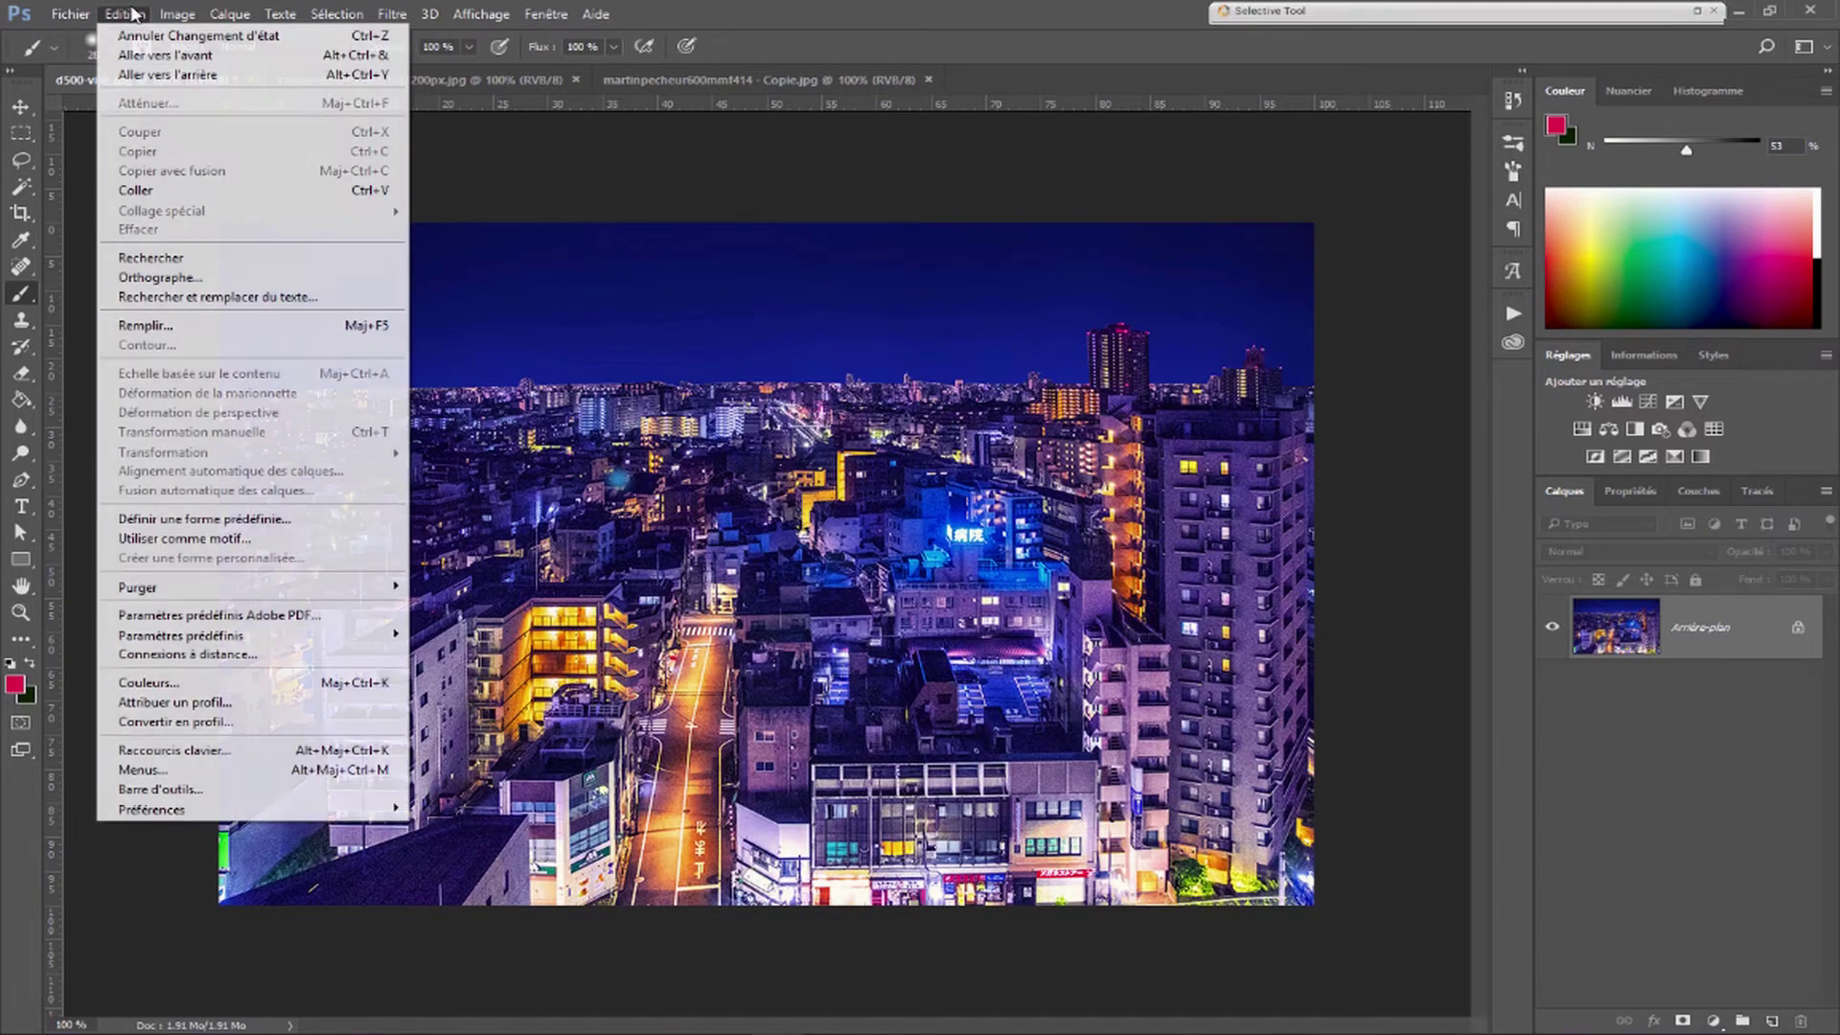
mouse_move(288, 809)
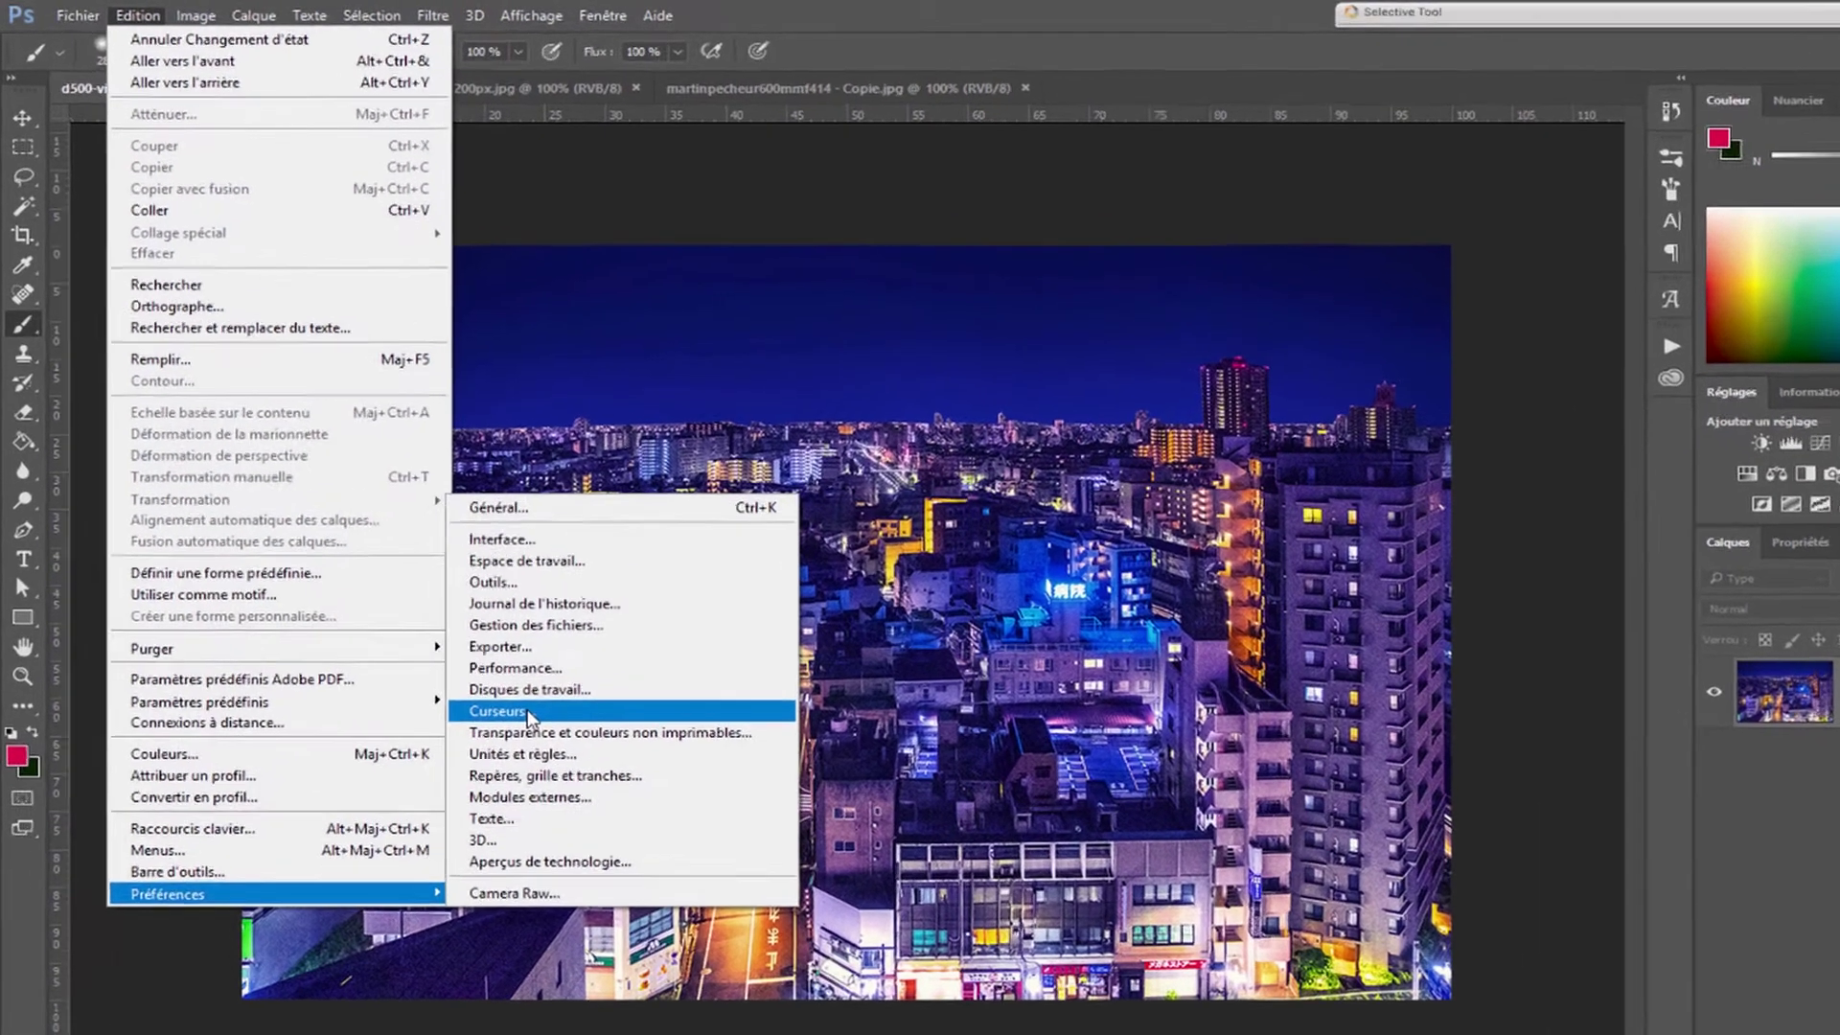
click(528, 709)
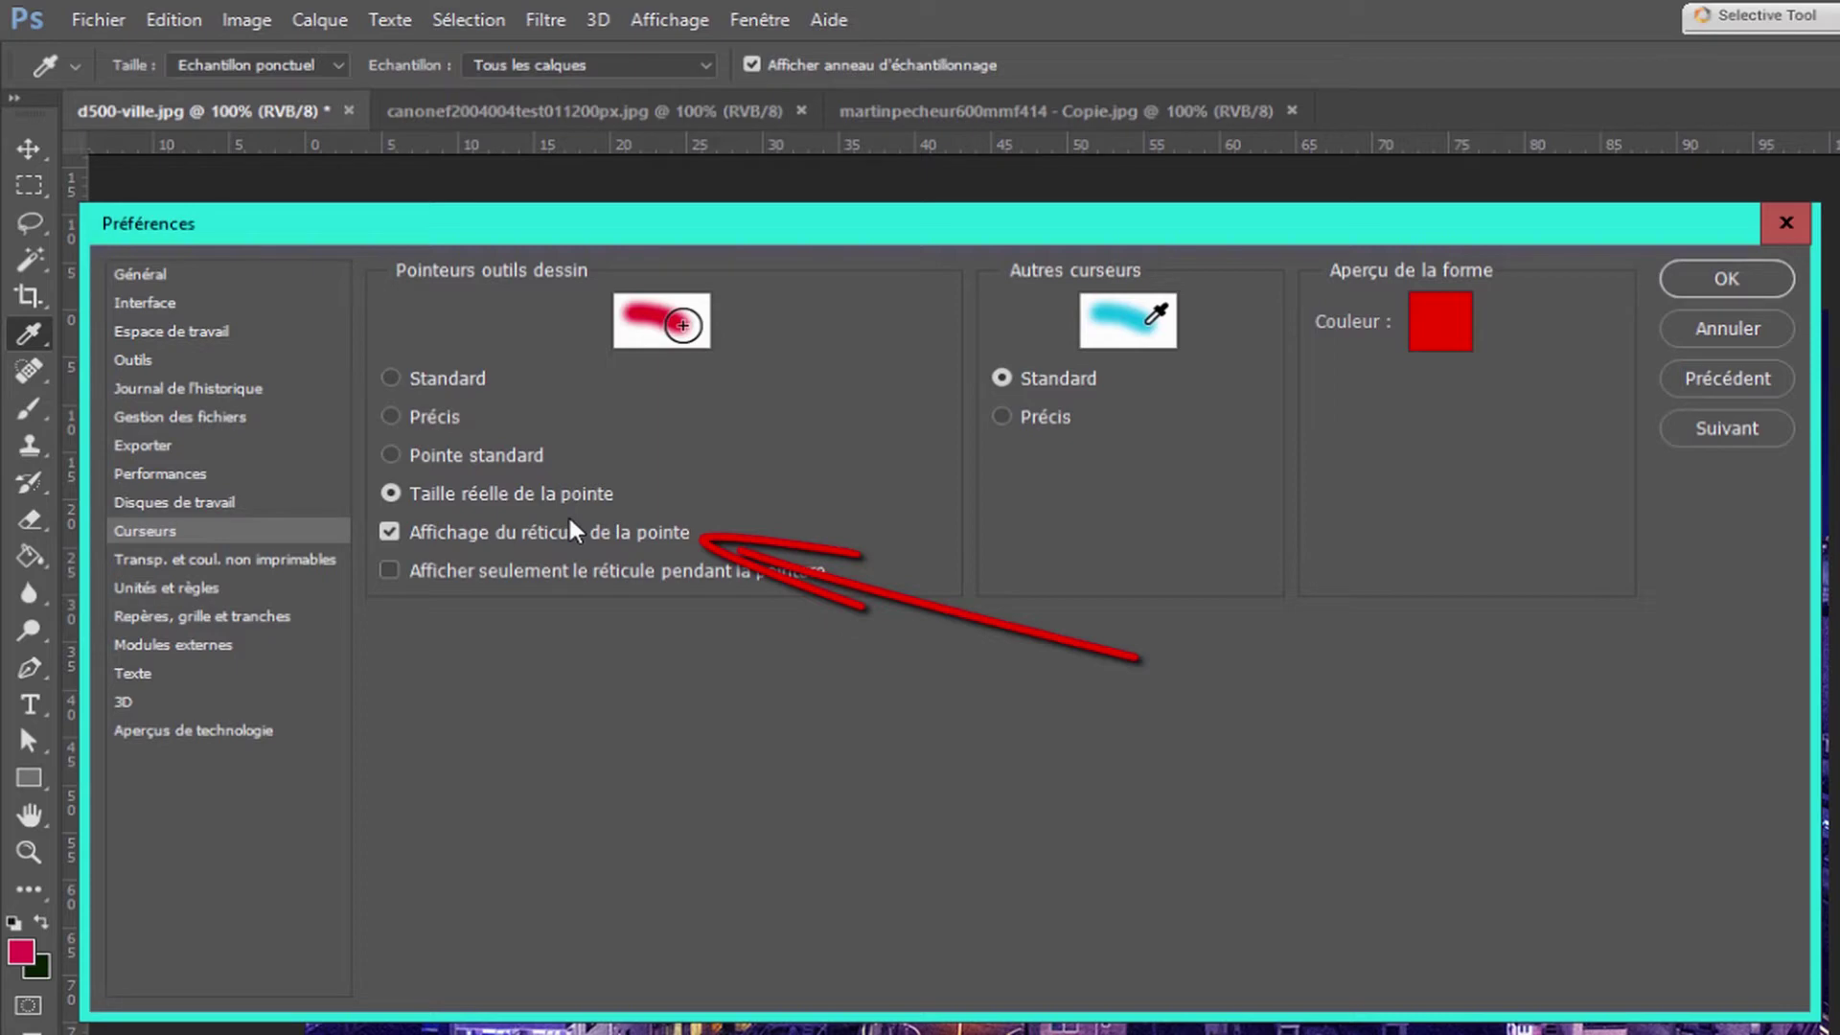
key(Return)
key(b)
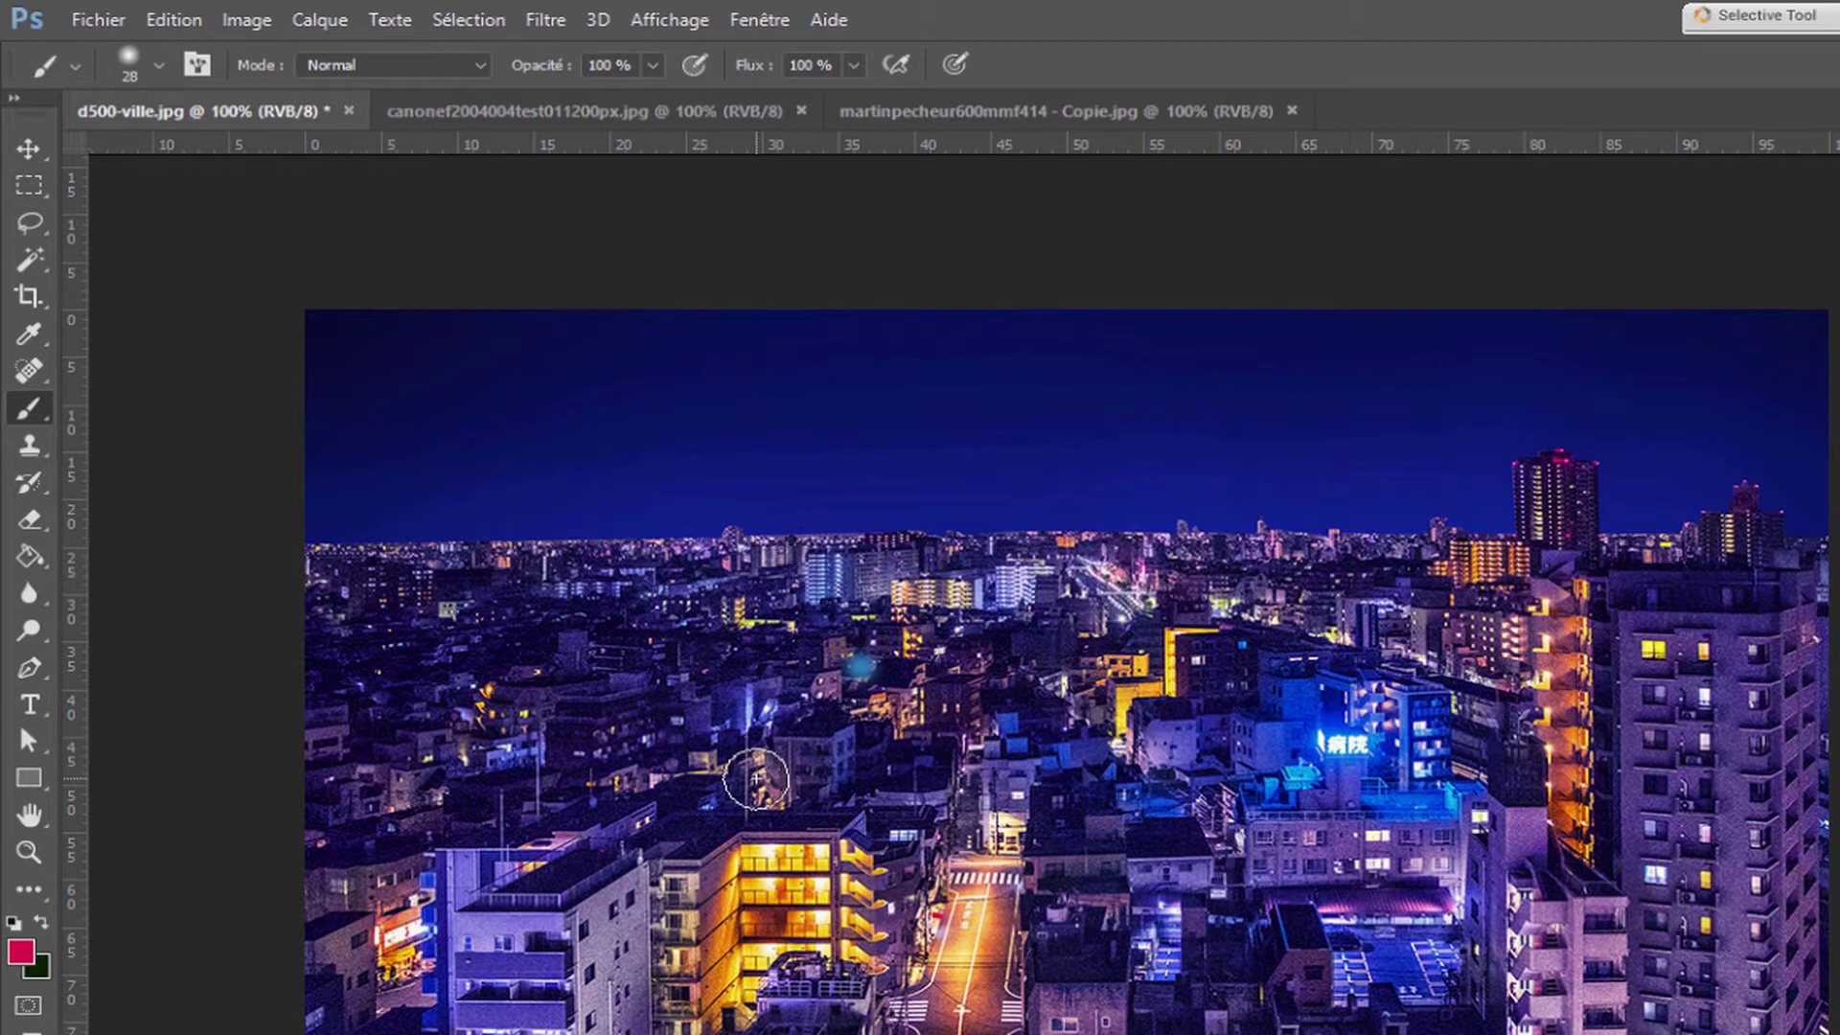
Try a brush size of 30 px with a hardness of 16 %
click(159, 66)
key(Up)
key(Up)
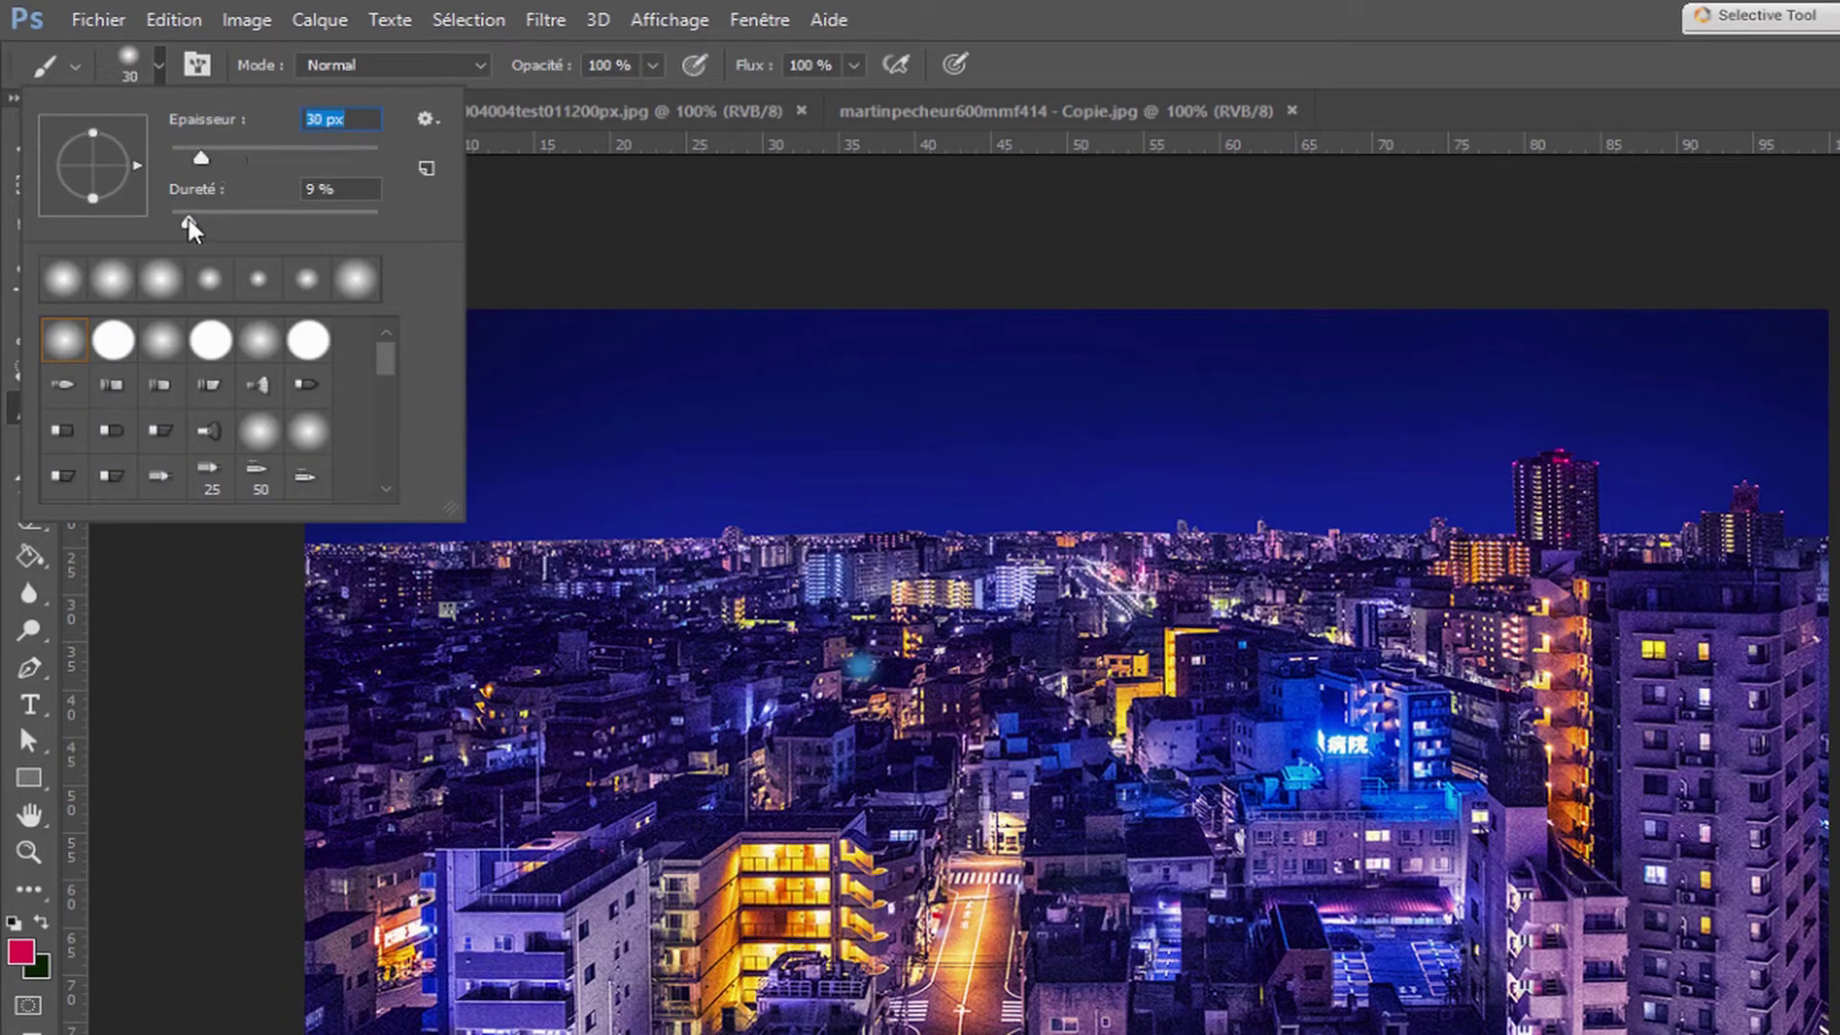
drag(189, 223, 205, 222)
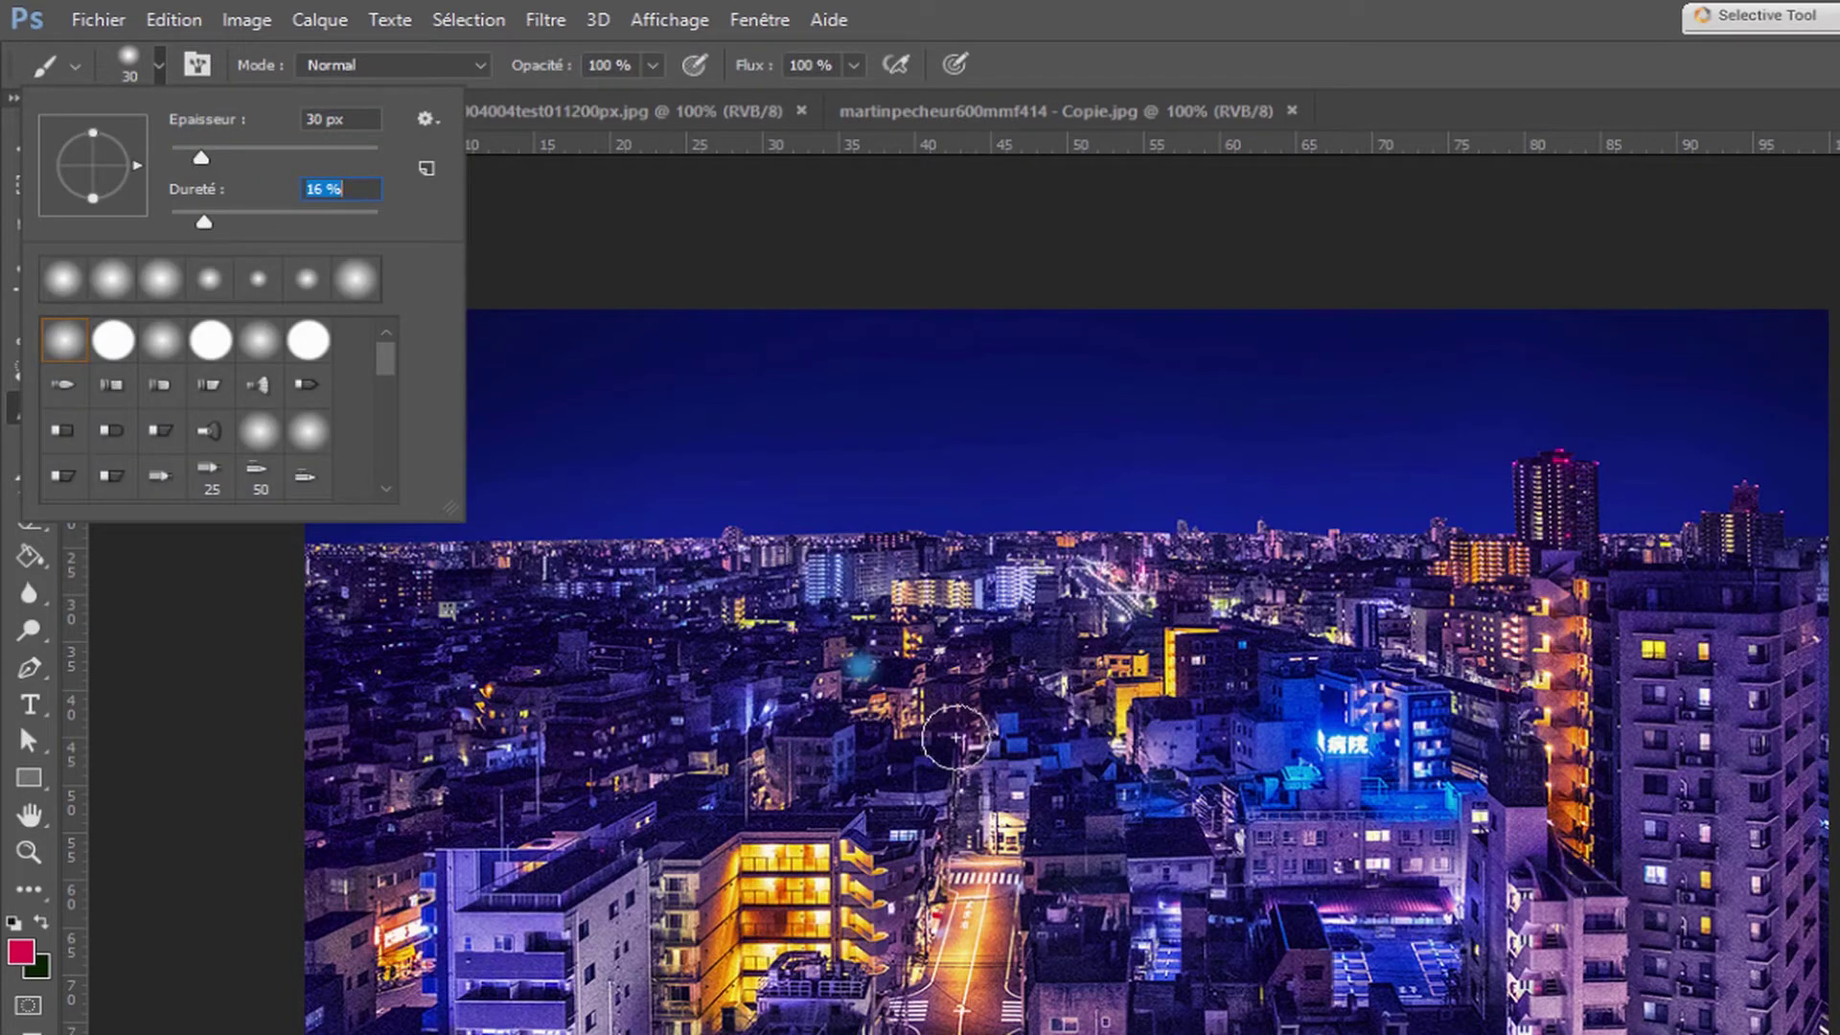
key(Escape)
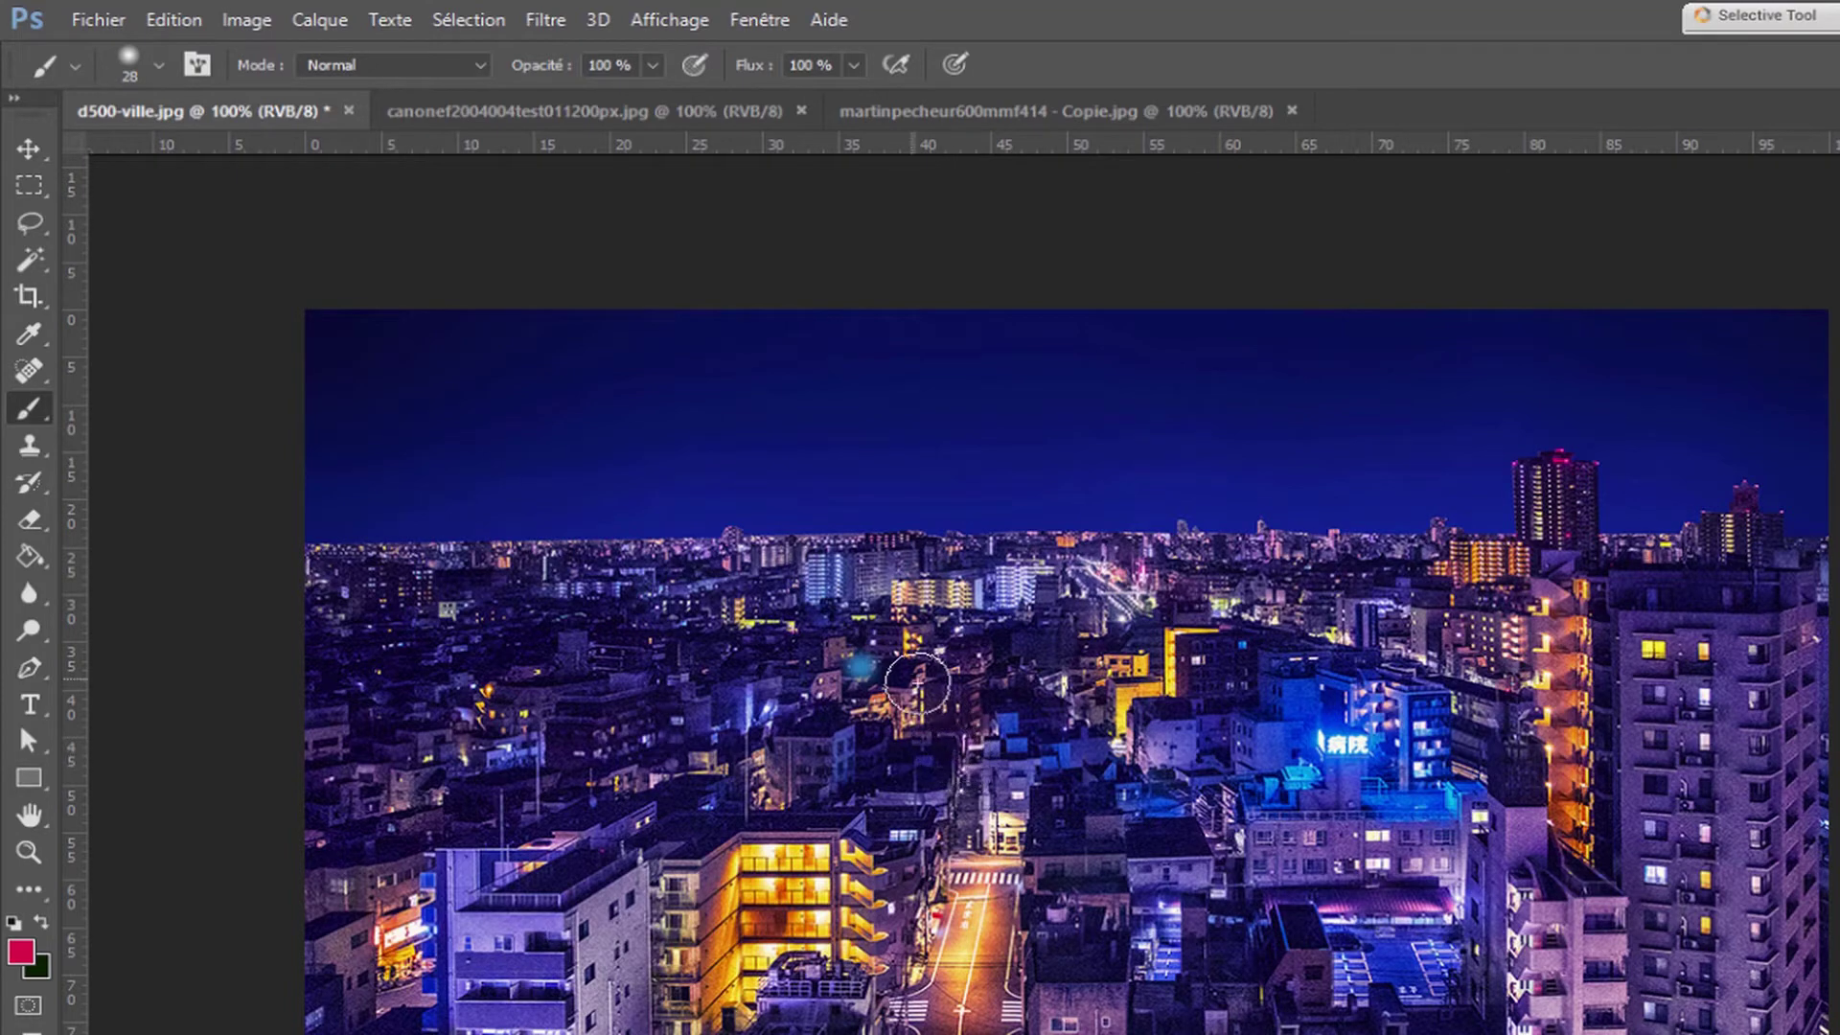
Adjust the brush interactively on the canvas to 100 % hardness and a size of 179 px
key(alt)
drag(928, 683, 973, 673)
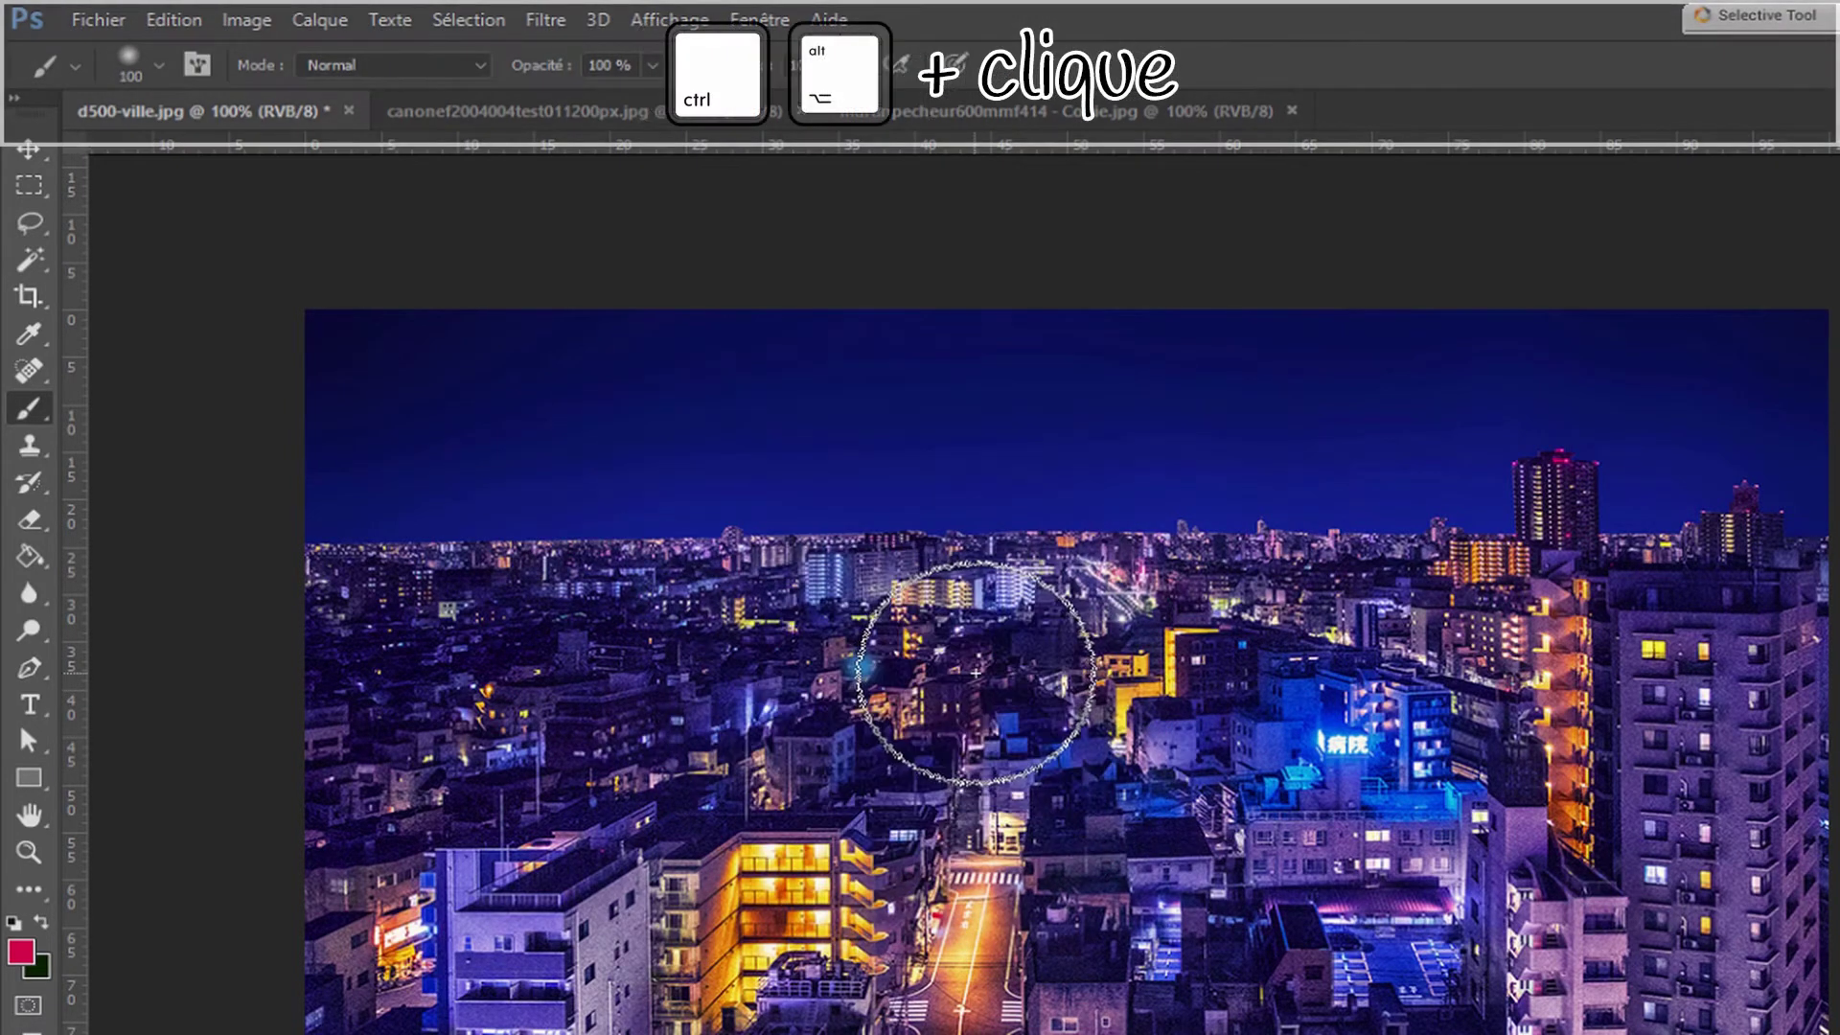
drag(964, 794, 1131, 838)
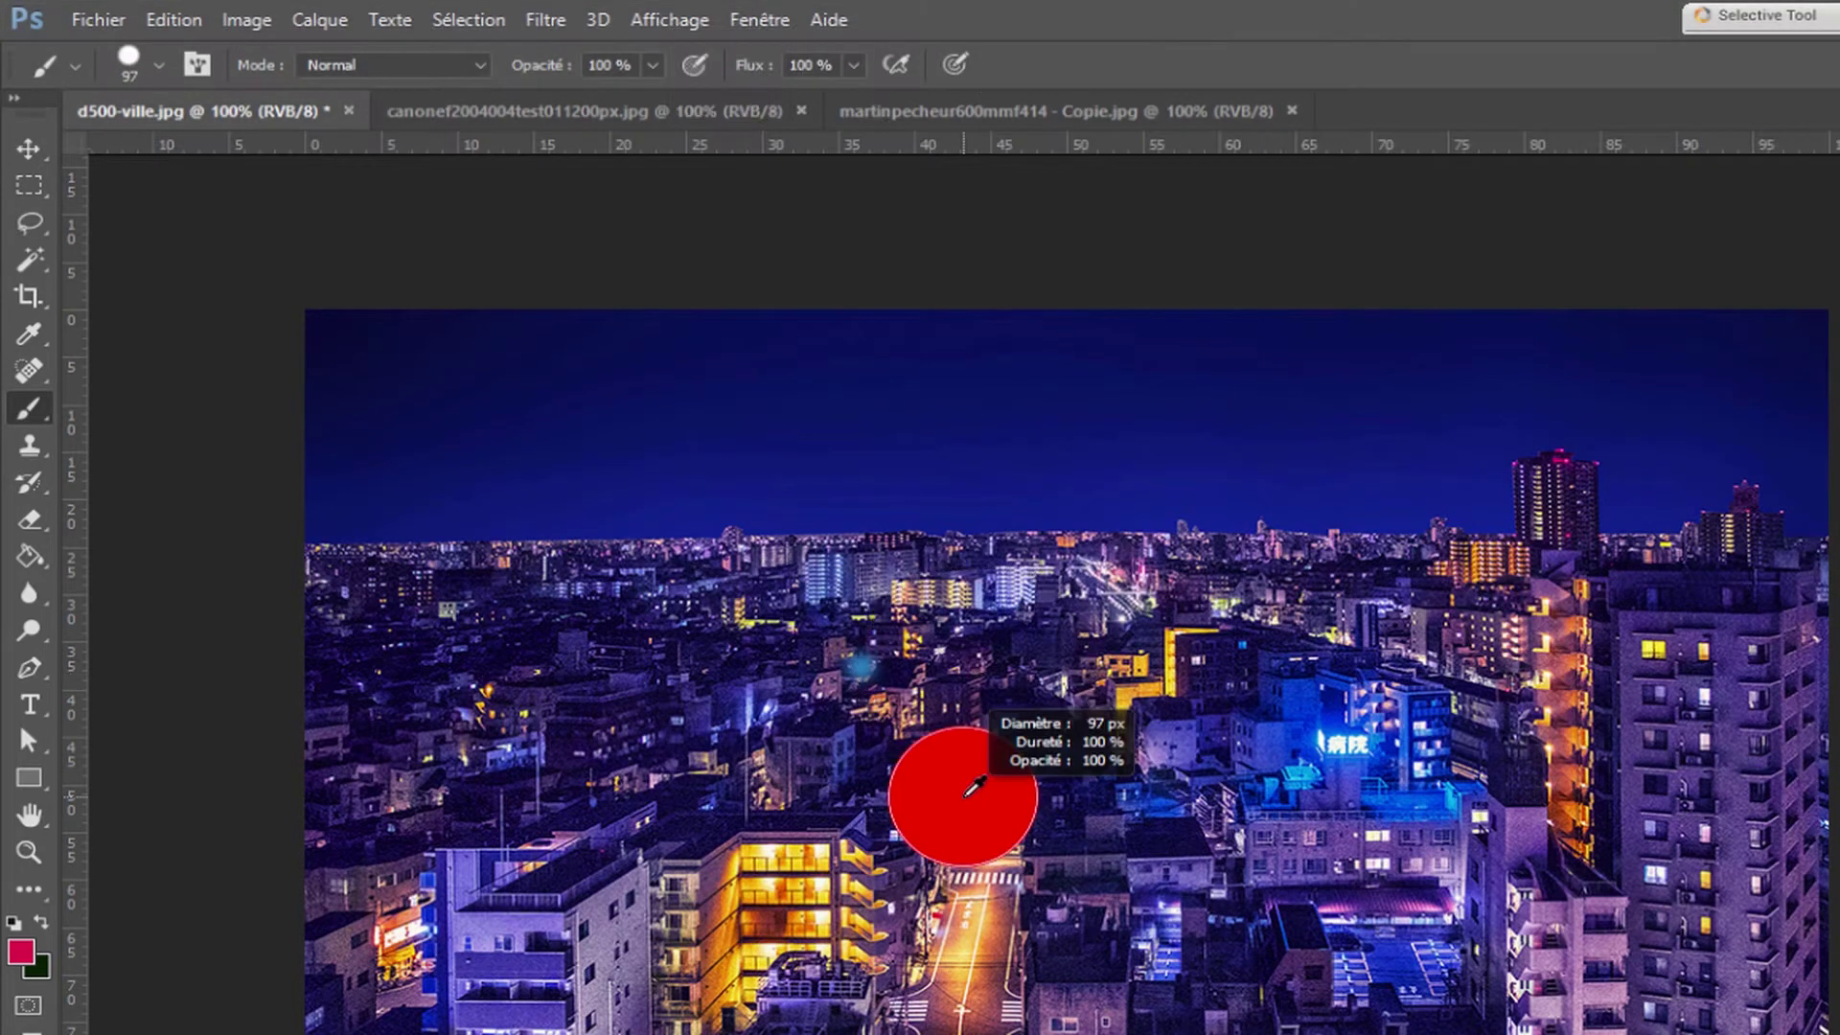
mouse_move(952, 706)
mouse_down()
mouse_move(1106, 720)
mouse_move(864, 661)
mouse_move(836, 673)
mouse_move(1127, 749)
mouse_up()
mouse_move(959, 634)
mouse_down()
mouse_move(799, 614)
mouse_move(776, 275)
mouse_move(738, 562)
mouse_move(731, 257)
mouse_move(721, 762)
mouse_move(661, 805)
mouse_up()
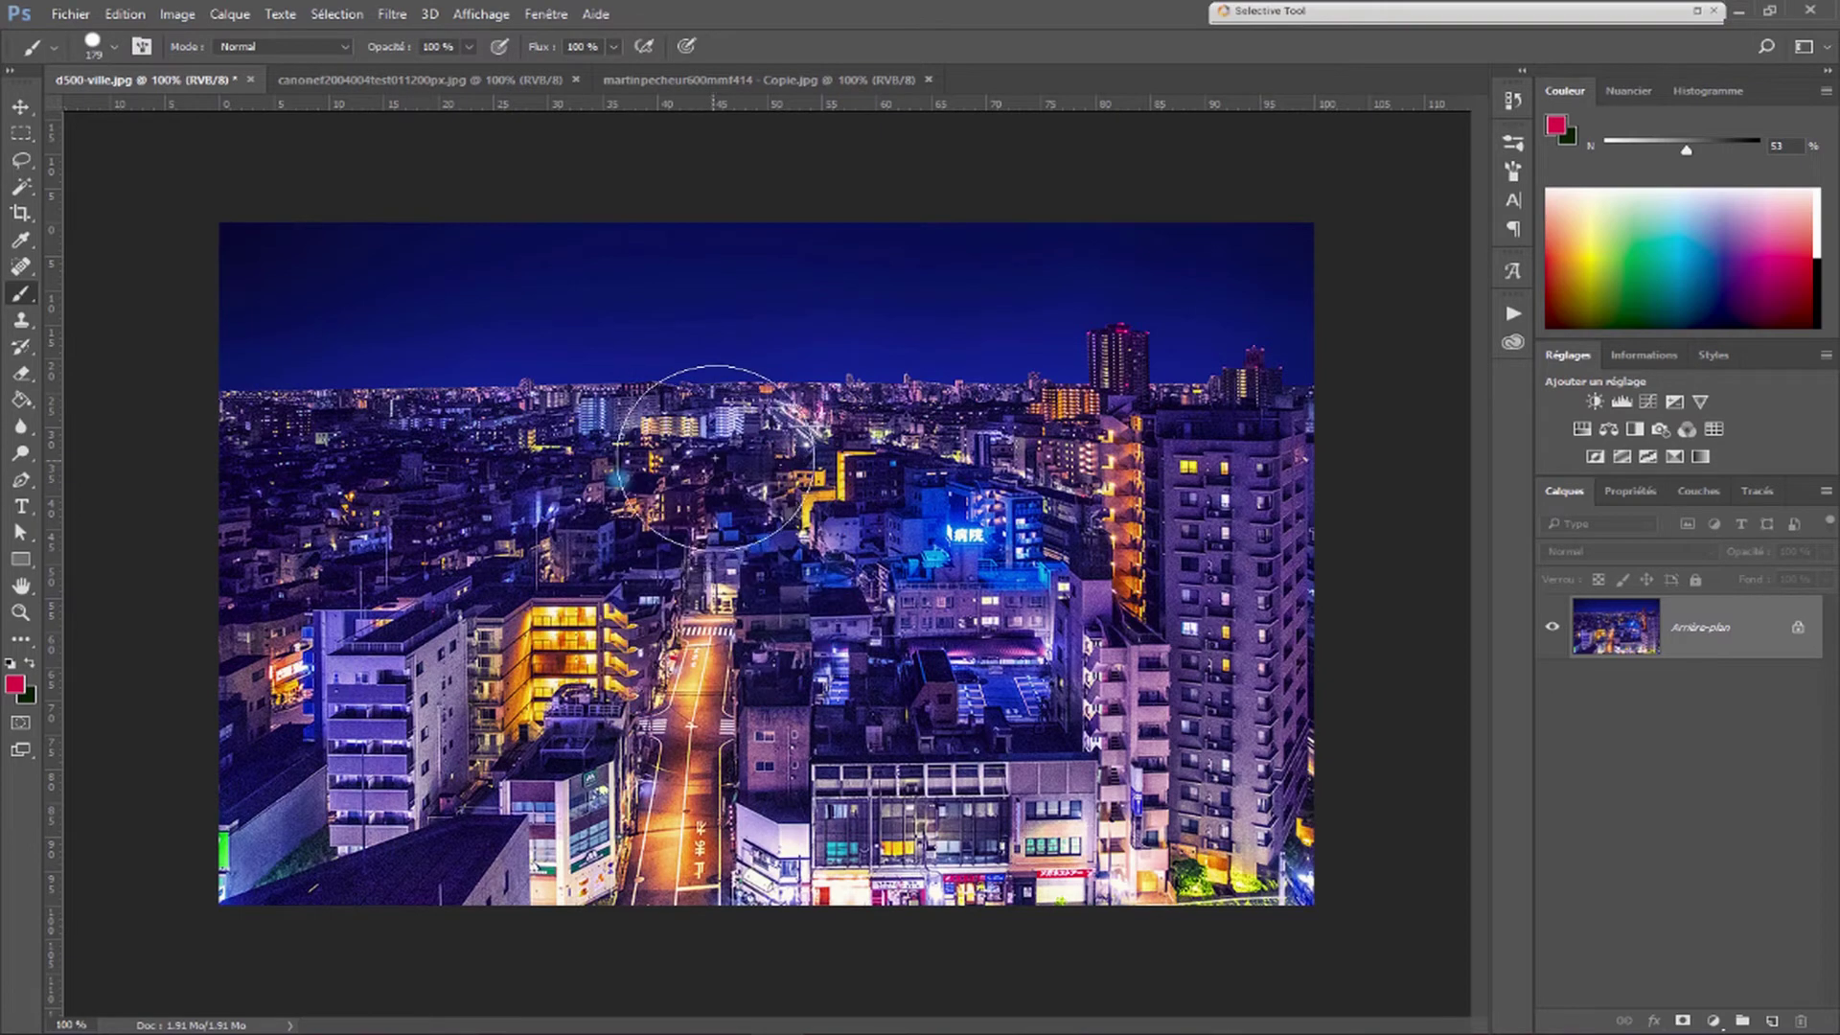
Paint a wide hard-edged crimson stroke and a soft-edged one diagonally across the city
drag(752, 382, 501, 809)
drag(1076, 377, 824, 757)
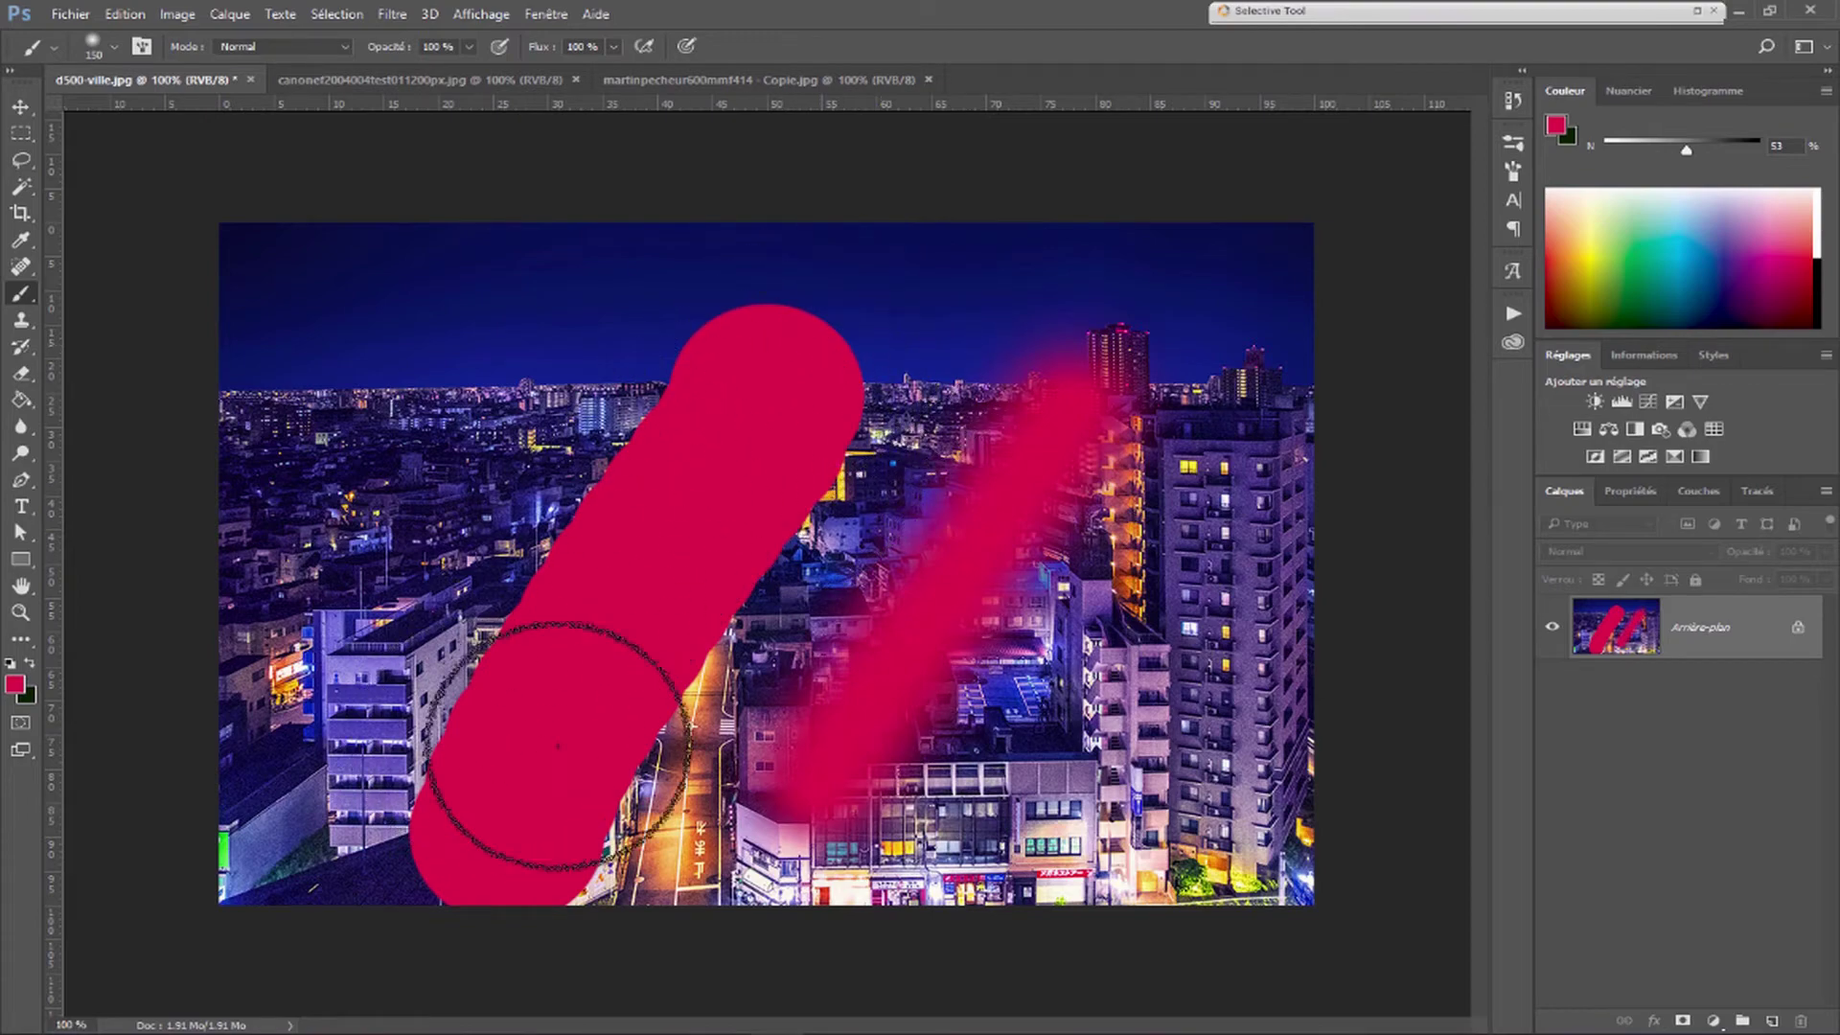
Shrink the brush in increments to 46 px, and enlarge it again slightly
key(bracketleft)
key(bracketleft)
key(bracketleft)
key(bracketleft)
key(bracketleft)
key(bracketleft)
key(bracketleft)
key(bracketleft)
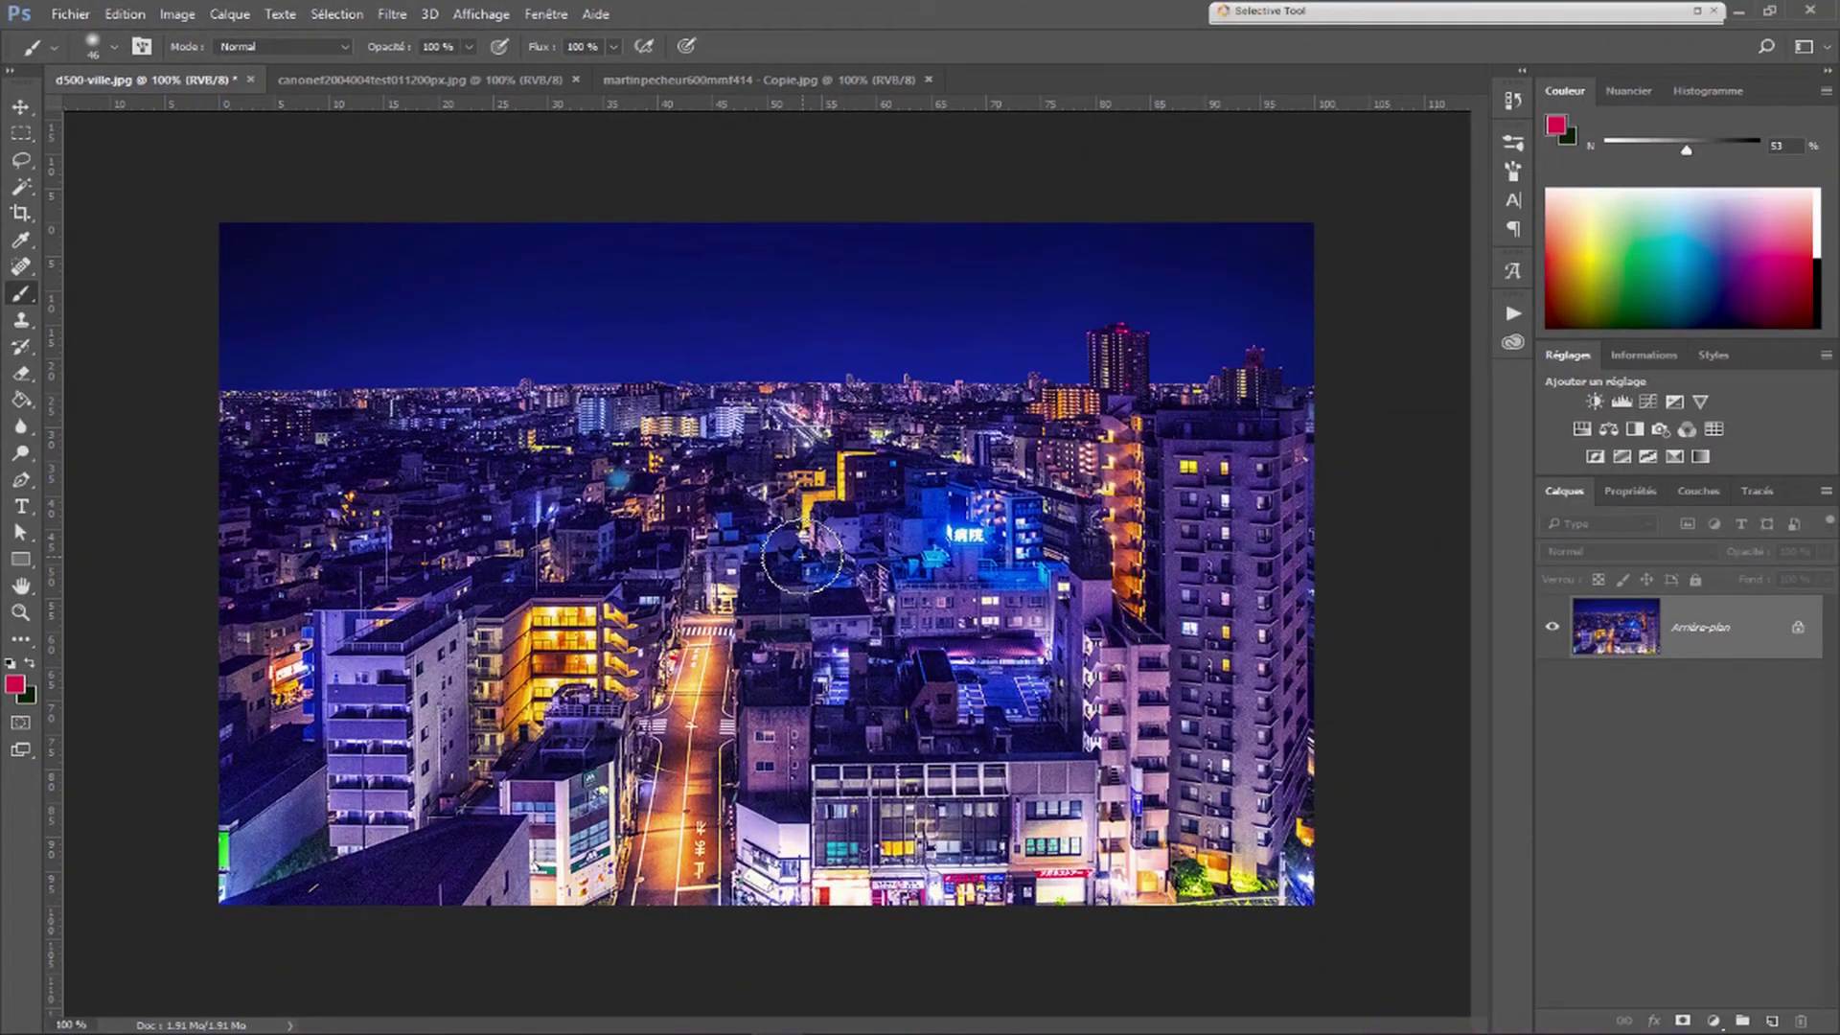
key(bracketright)
key(bracketright)
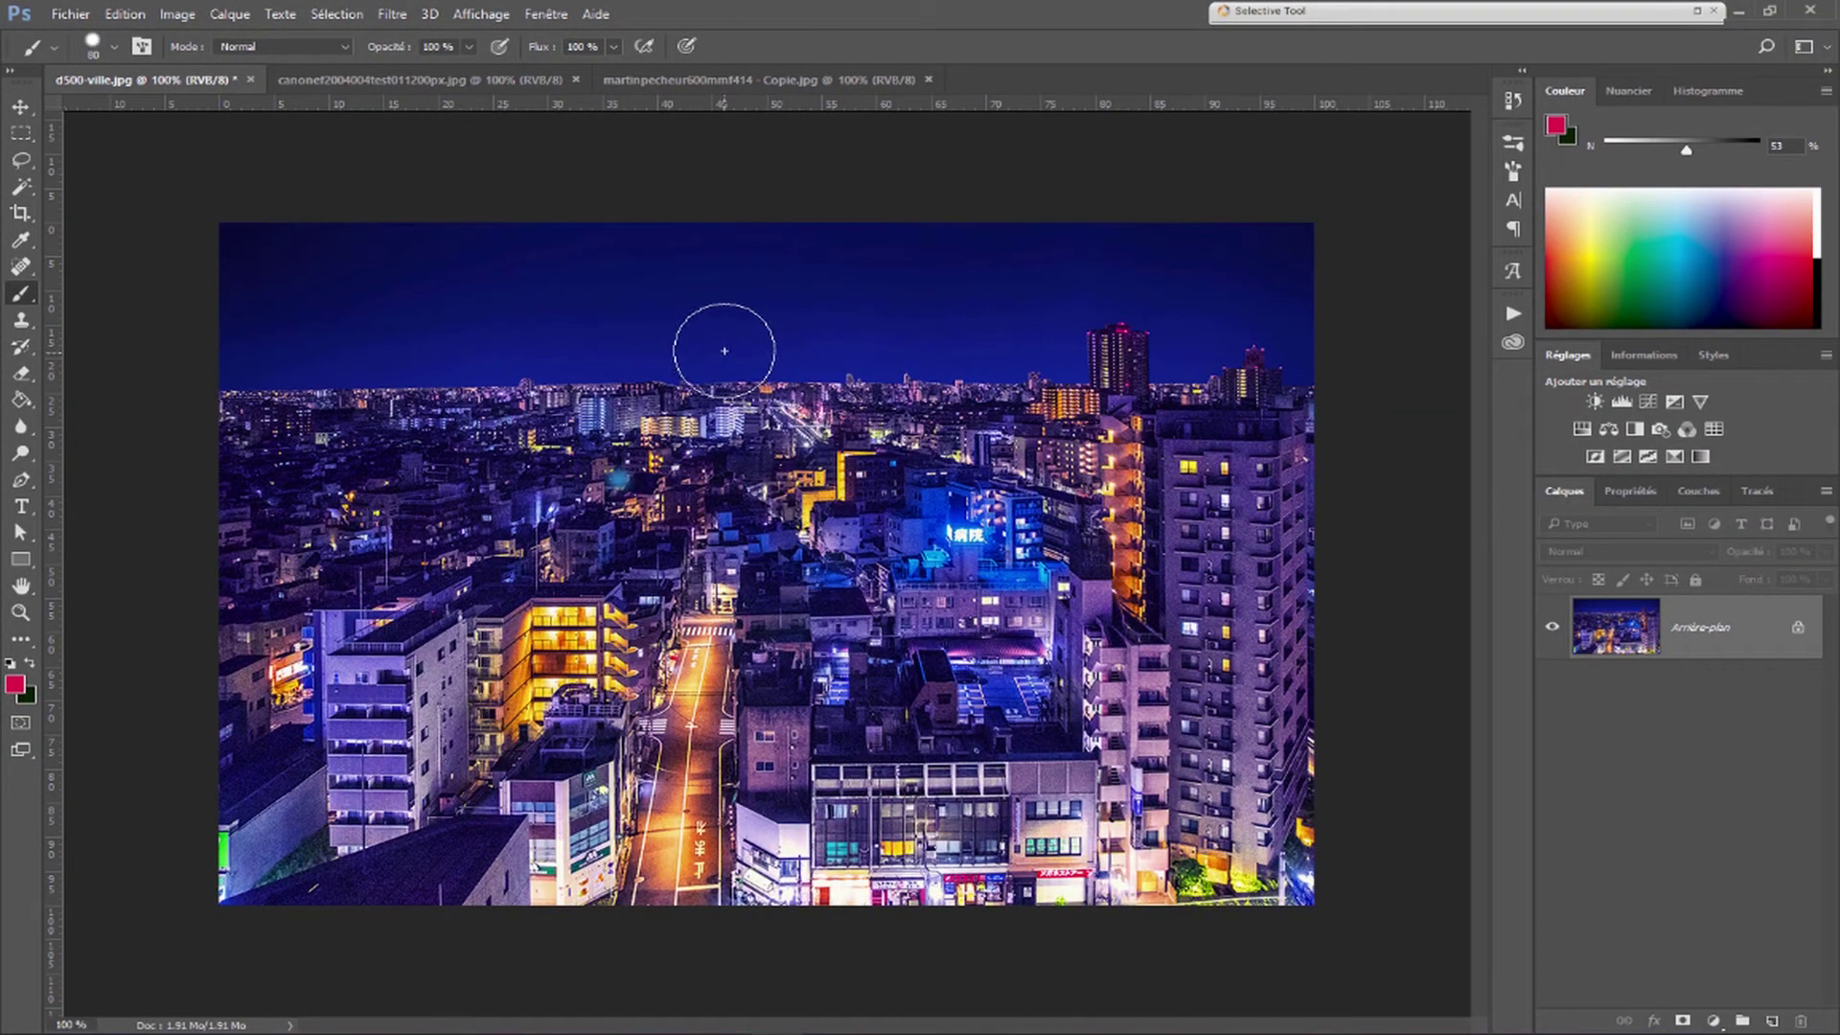
Paint two vertical crimson strokes over the city, one at 100 % opacity and one at 50 % opacity
drag(725, 349, 725, 651)
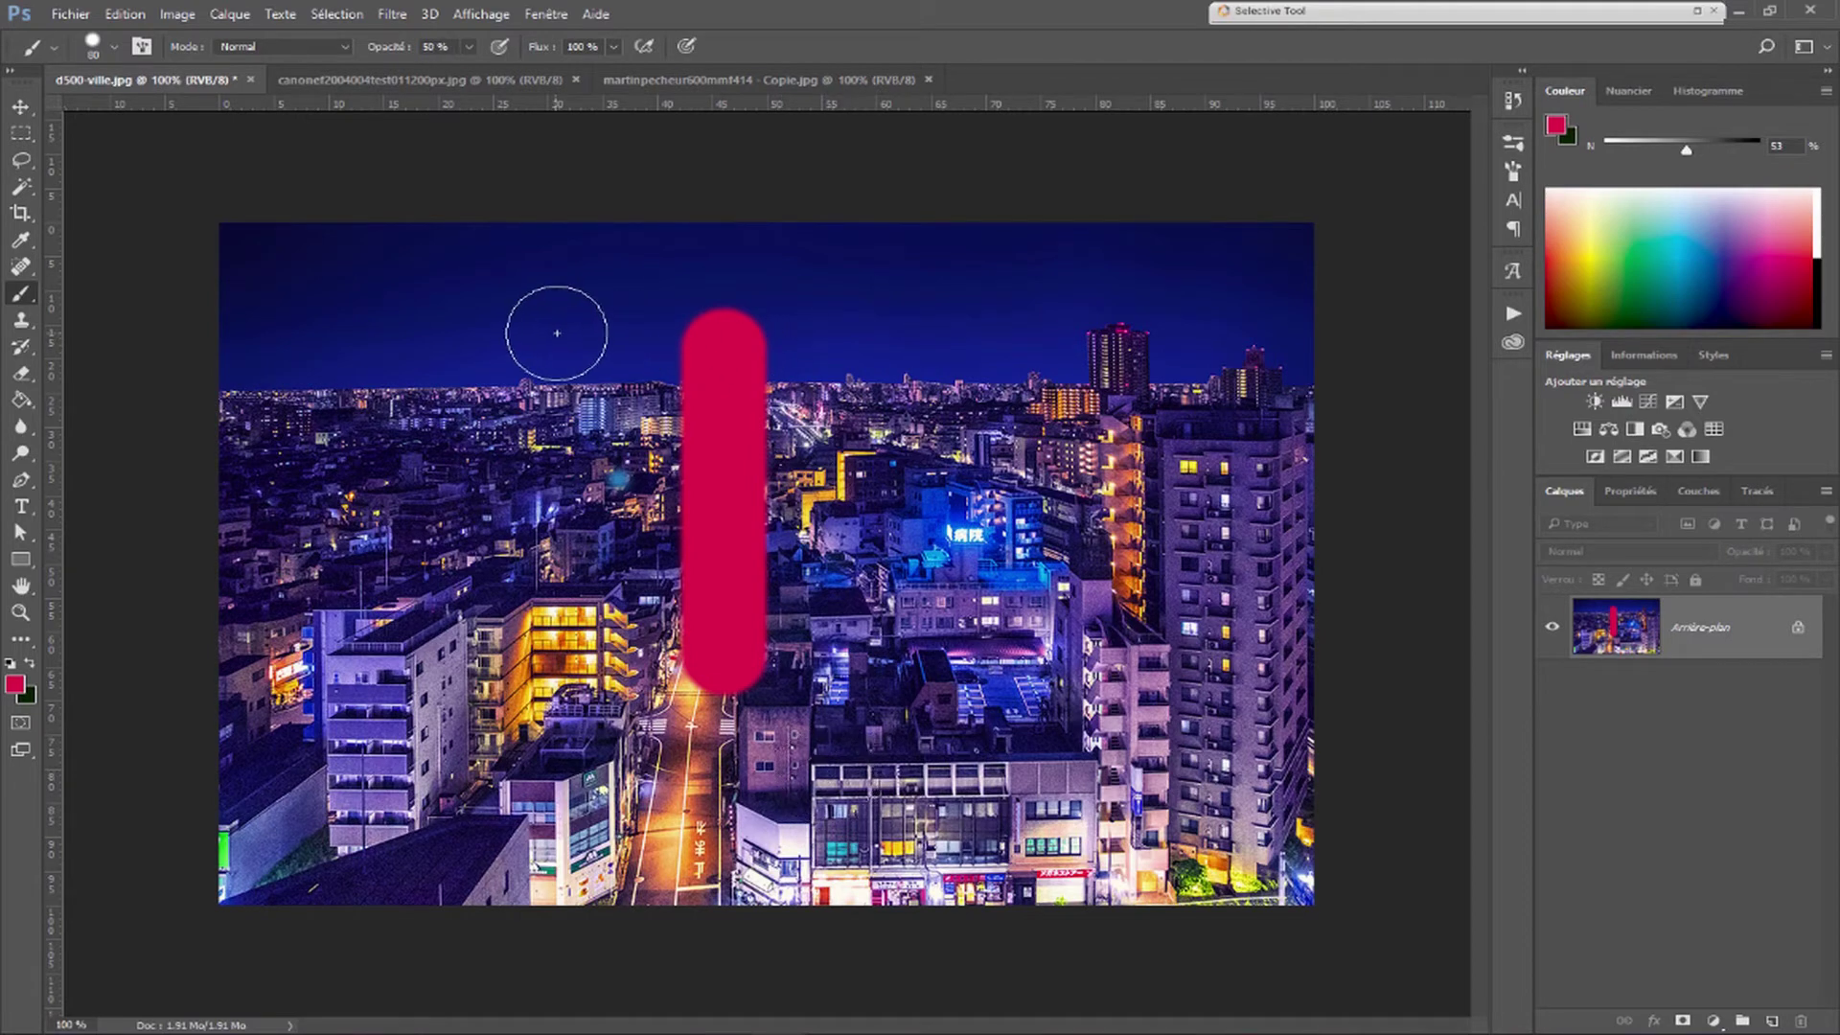
drag(572, 335, 575, 565)
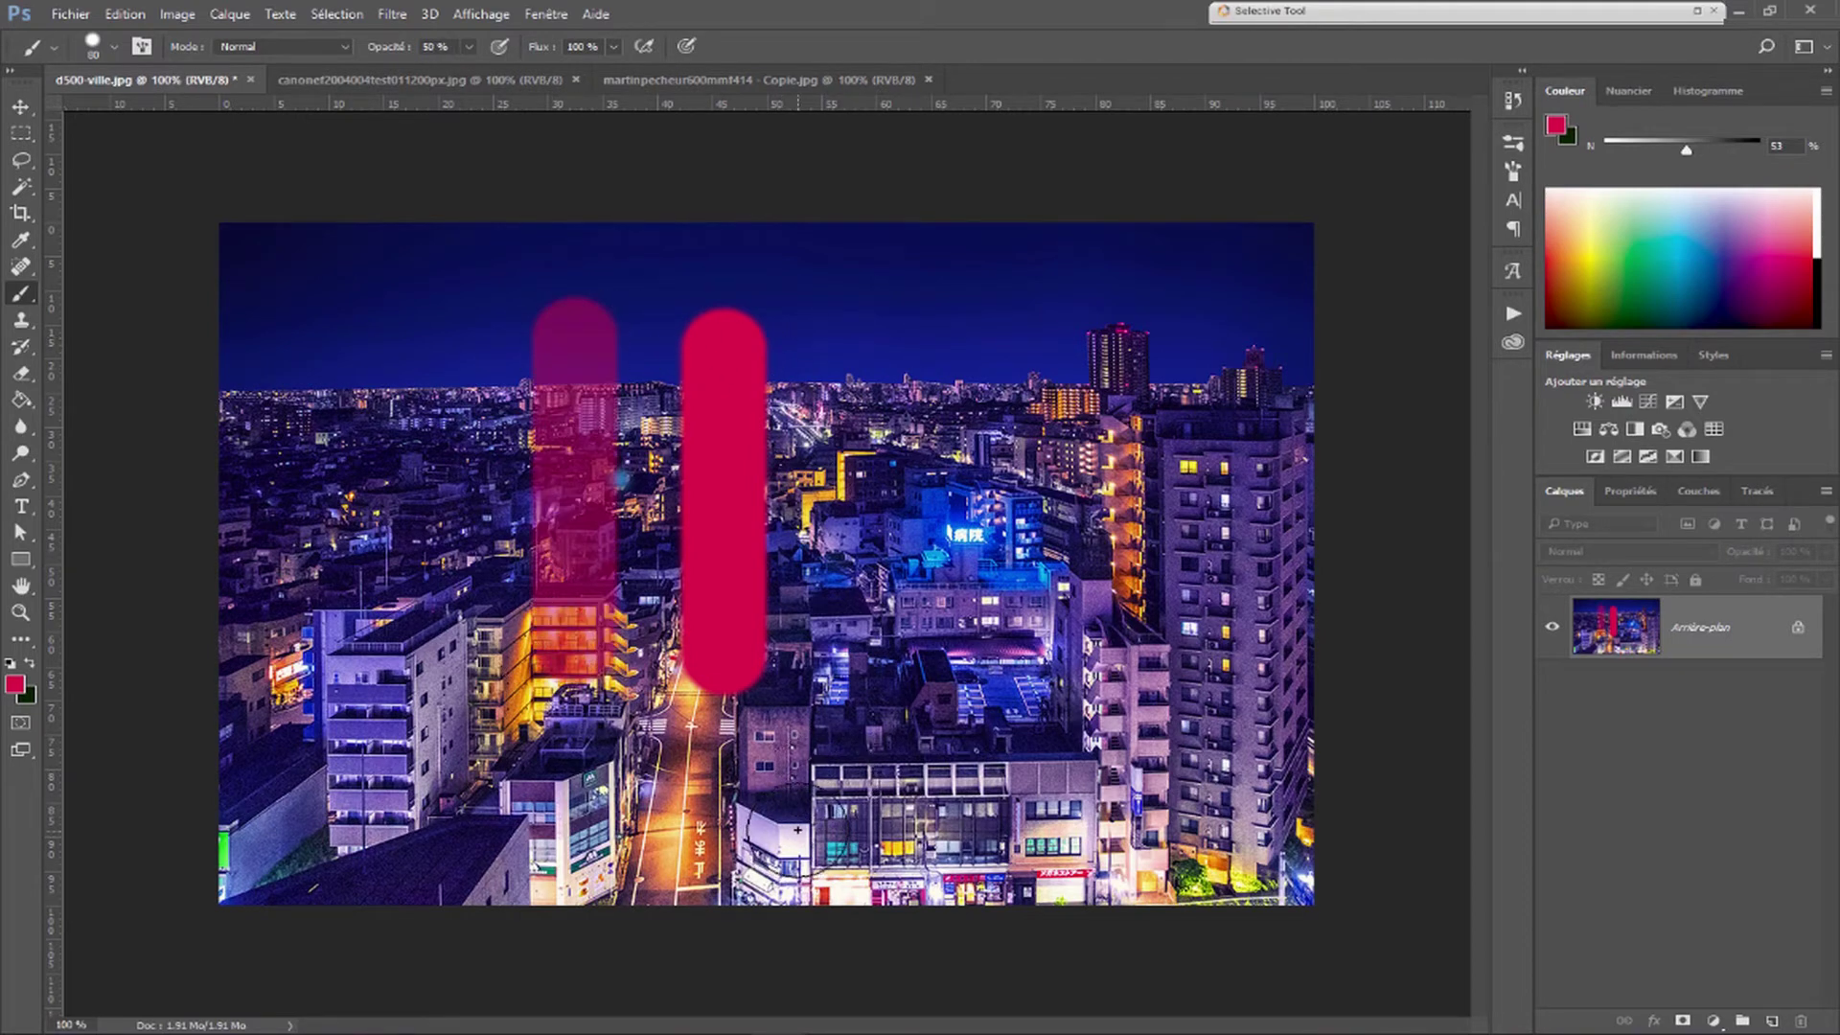
Set the brush to 100 % opacity and 10 % flow, and paint a vertical stroke beside the two existing ones
key(0)
key(shift+1)
drag(875, 337, 880, 458)
drag(882, 579, 886, 661)
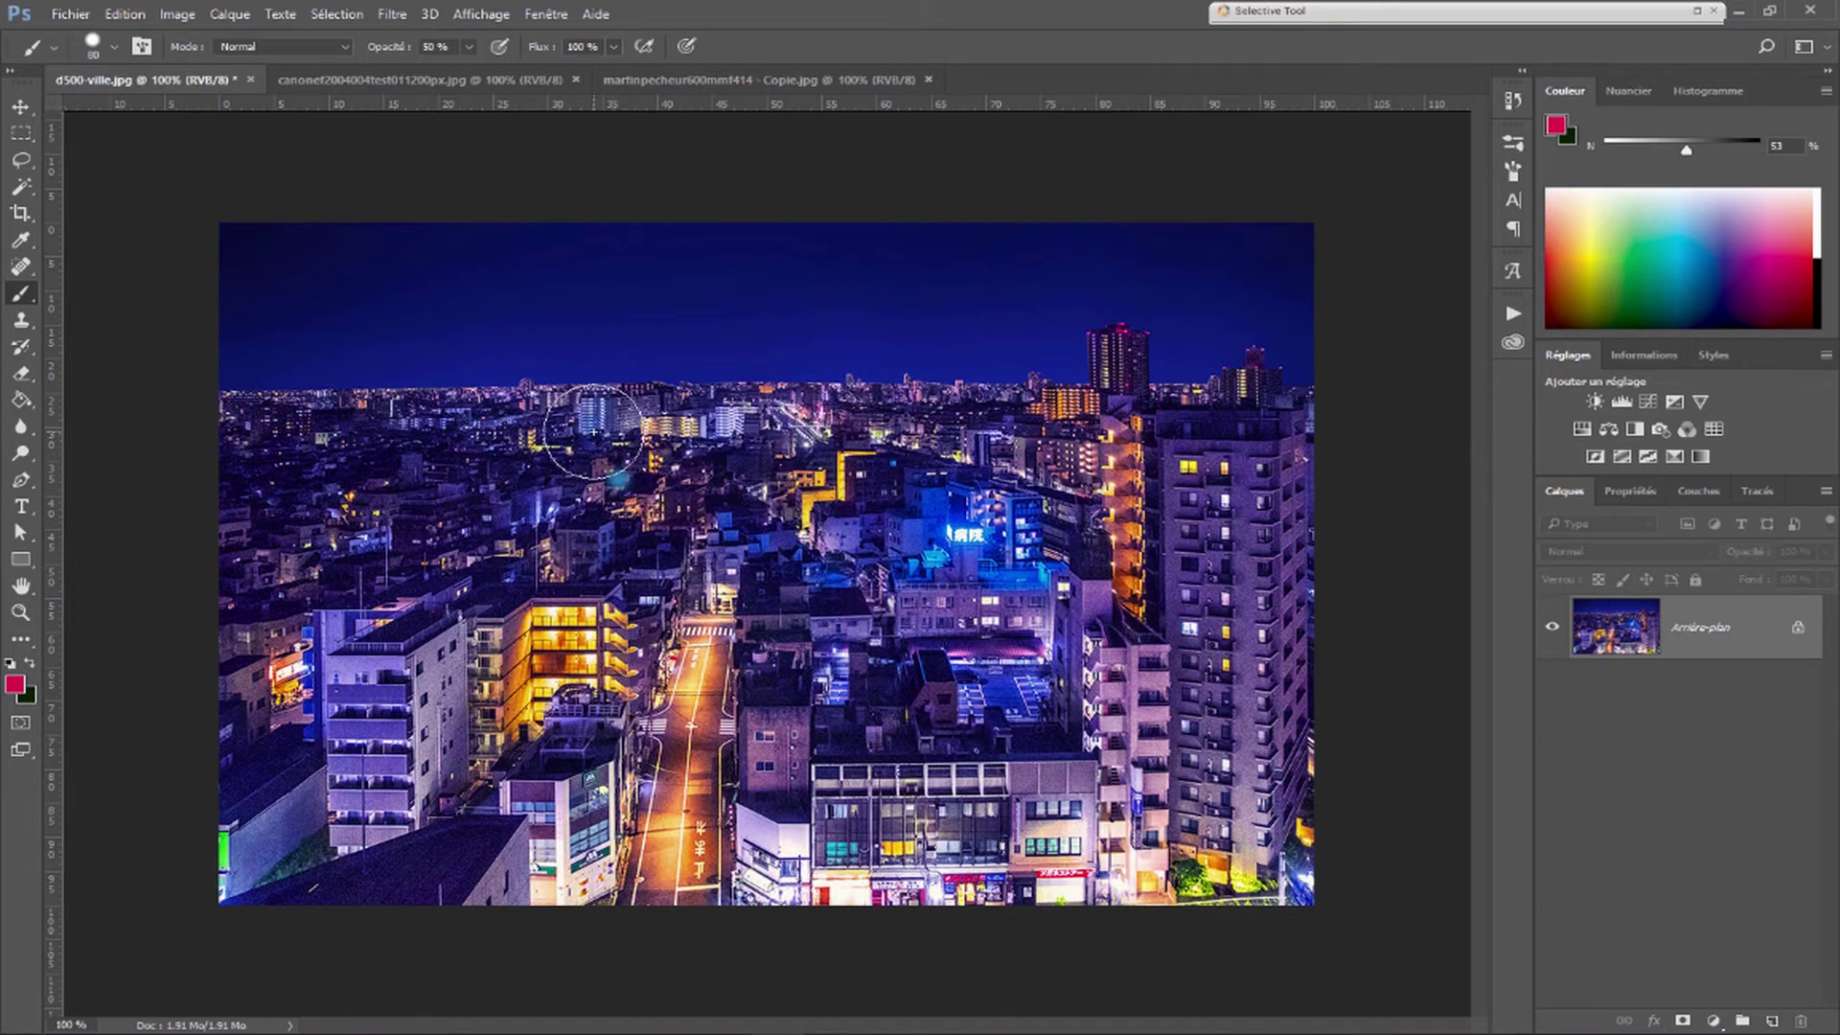
Paint overlapping crimson strokes at 50 % opacity and 100 % flow over the buildings
mouse_move(614, 402)
mouse_down()
mouse_move(458, 588)
mouse_move(625, 504)
mouse_move(444, 690)
mouse_move(744, 502)
mouse_move(475, 650)
mouse_move(593, 532)
mouse_move(633, 407)
mouse_move(376, 625)
mouse_move(588, 501)
mouse_move(608, 459)
mouse_move(348, 693)
mouse_move(779, 412)
mouse_move(475, 626)
mouse_move(693, 572)
mouse_move(701, 526)
mouse_move(400, 693)
mouse_move(739, 415)
mouse_move(403, 622)
mouse_move(489, 579)
mouse_move(632, 371)
mouse_move(362, 652)
mouse_move(587, 541)
mouse_move(672, 446)
mouse_move(382, 689)
mouse_move(785, 463)
mouse_move(564, 561)
mouse_move(317, 616)
mouse_move(523, 405)
mouse_move(334, 633)
mouse_move(523, 445)
mouse_move(304, 720)
mouse_move(655, 393)
mouse_move(348, 689)
mouse_up()
drag(414, 657, 780, 784)
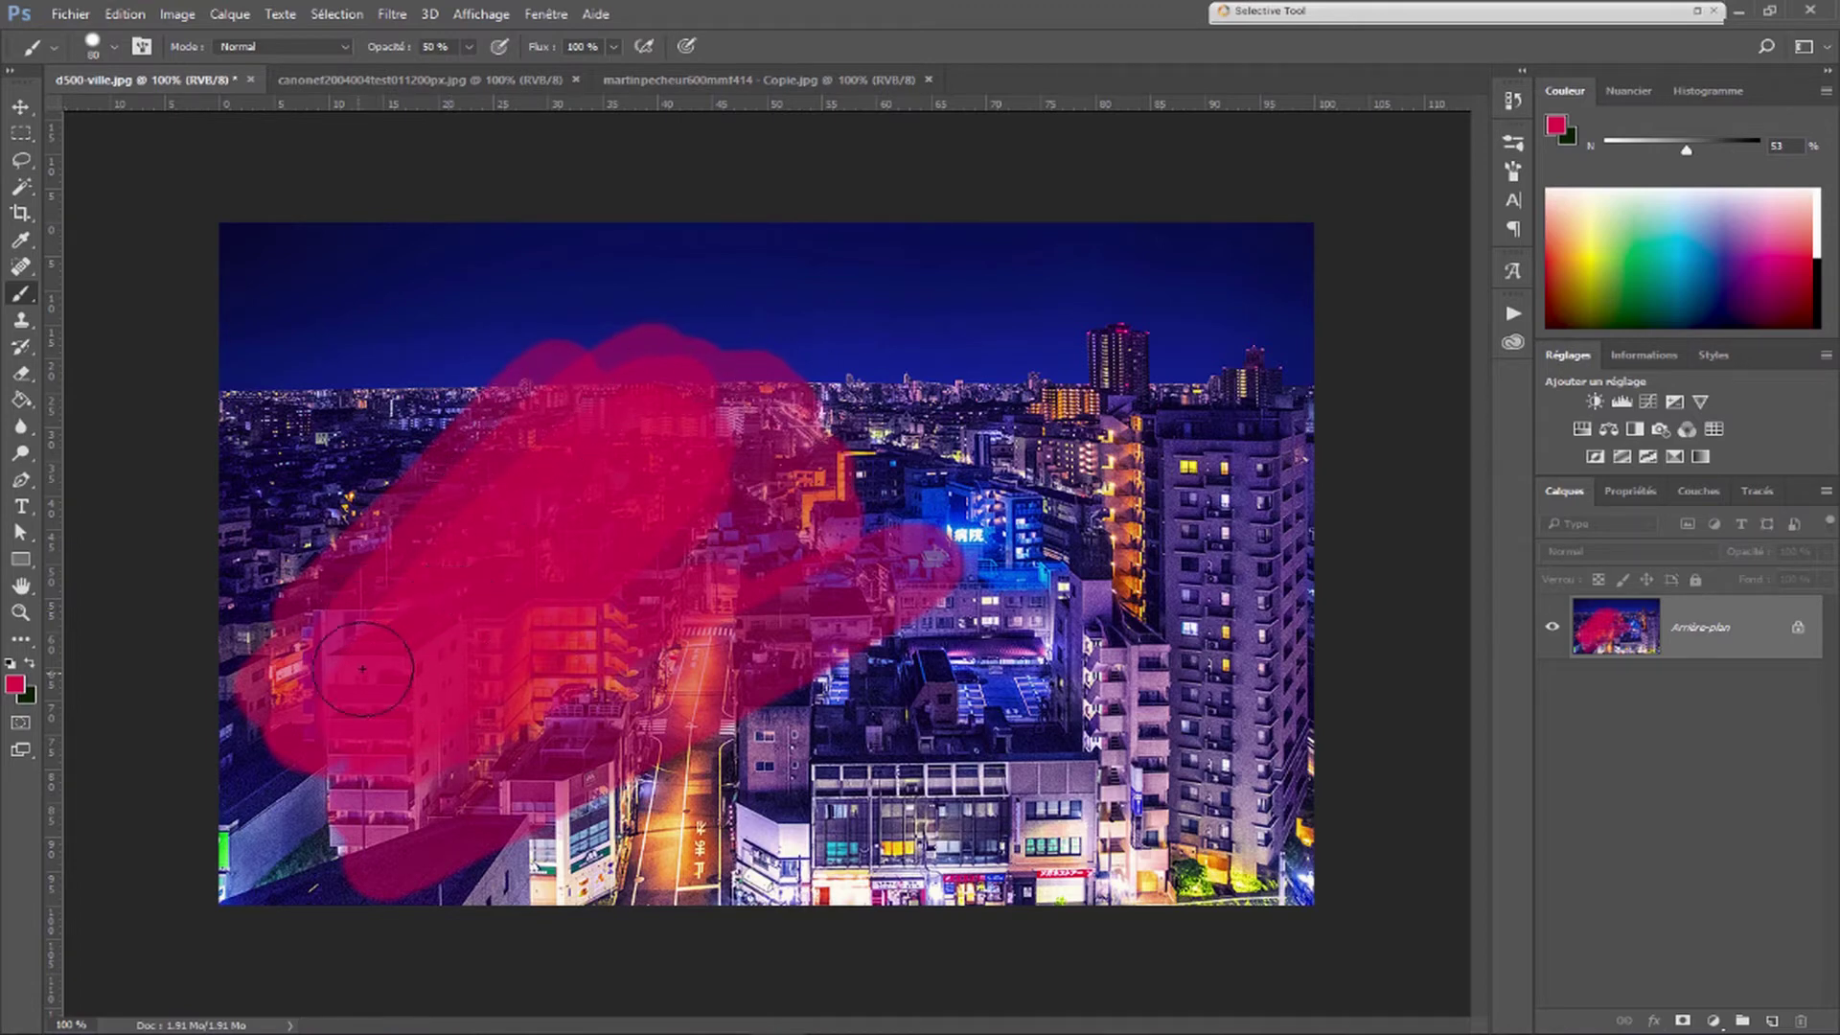
Set the brush opacity to 100 % and the flow to 10 %, and revert the image to remove the painted strokes
key(0)
key(shift+1)
key(F12)
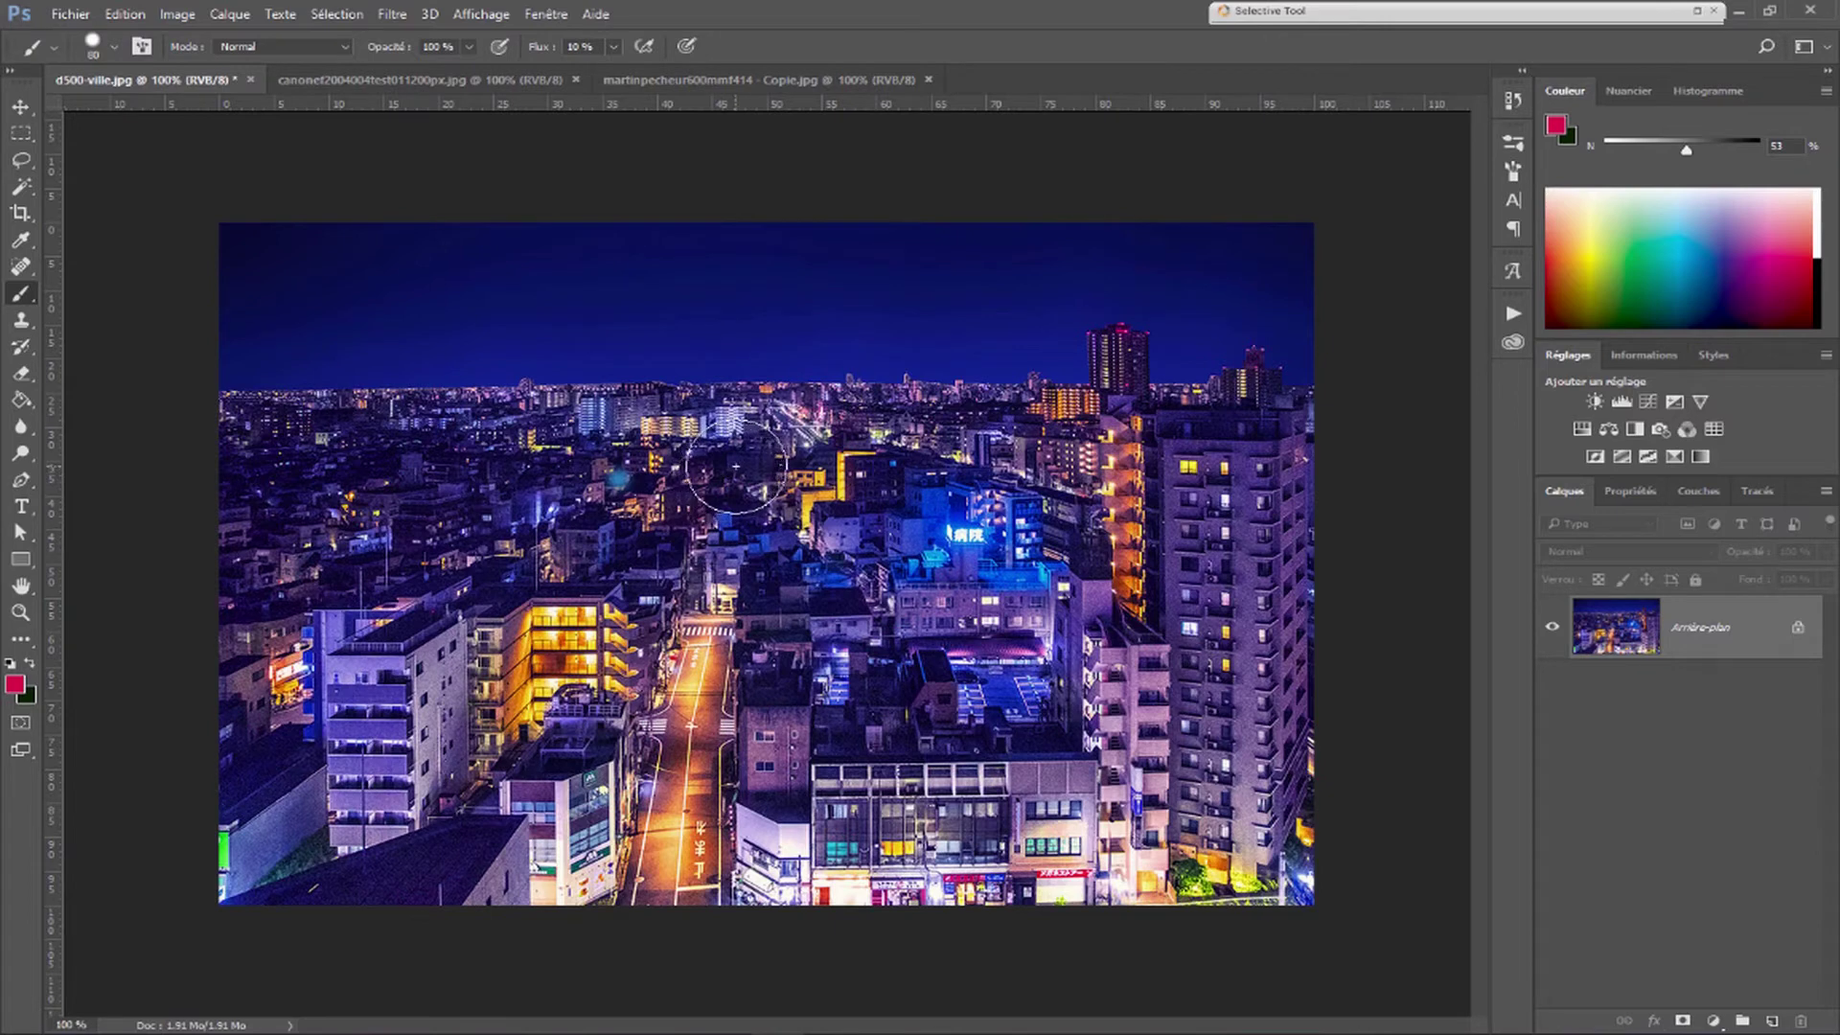
Paint crimson strokes that build up at 10 % flow over the city centre, and undo them
mouse_move(737, 469)
mouse_down()
mouse_move(572, 575)
mouse_move(849, 414)
mouse_move(537, 618)
mouse_move(927, 385)
mouse_move(498, 608)
mouse_move(543, 567)
mouse_move(937, 390)
mouse_move(308, 738)
mouse_move(969, 383)
mouse_move(504, 853)
mouse_move(977, 590)
mouse_move(424, 863)
mouse_move(975, 581)
mouse_move(516, 800)
mouse_move(575, 736)
mouse_move(422, 822)
mouse_move(607, 729)
mouse_move(900, 503)
mouse_move(632, 862)
mouse_move(793, 699)
mouse_move(805, 712)
mouse_up()
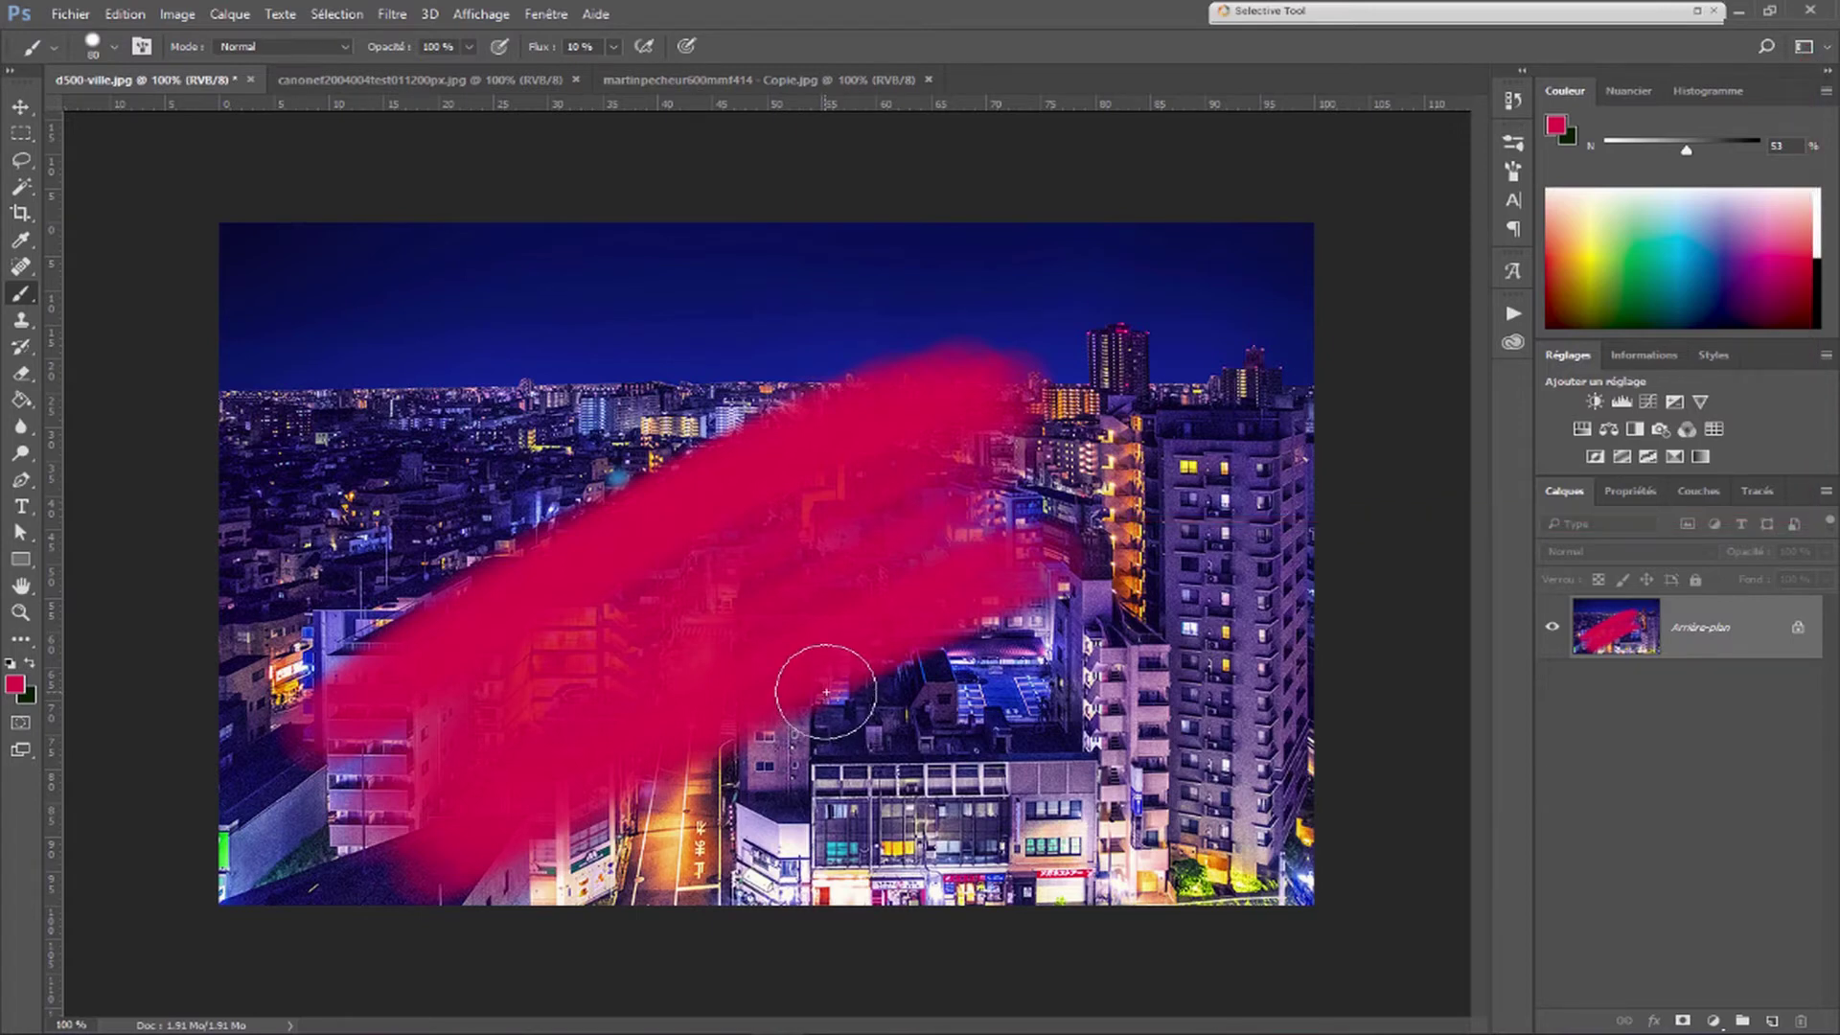
key(ctrl+z)
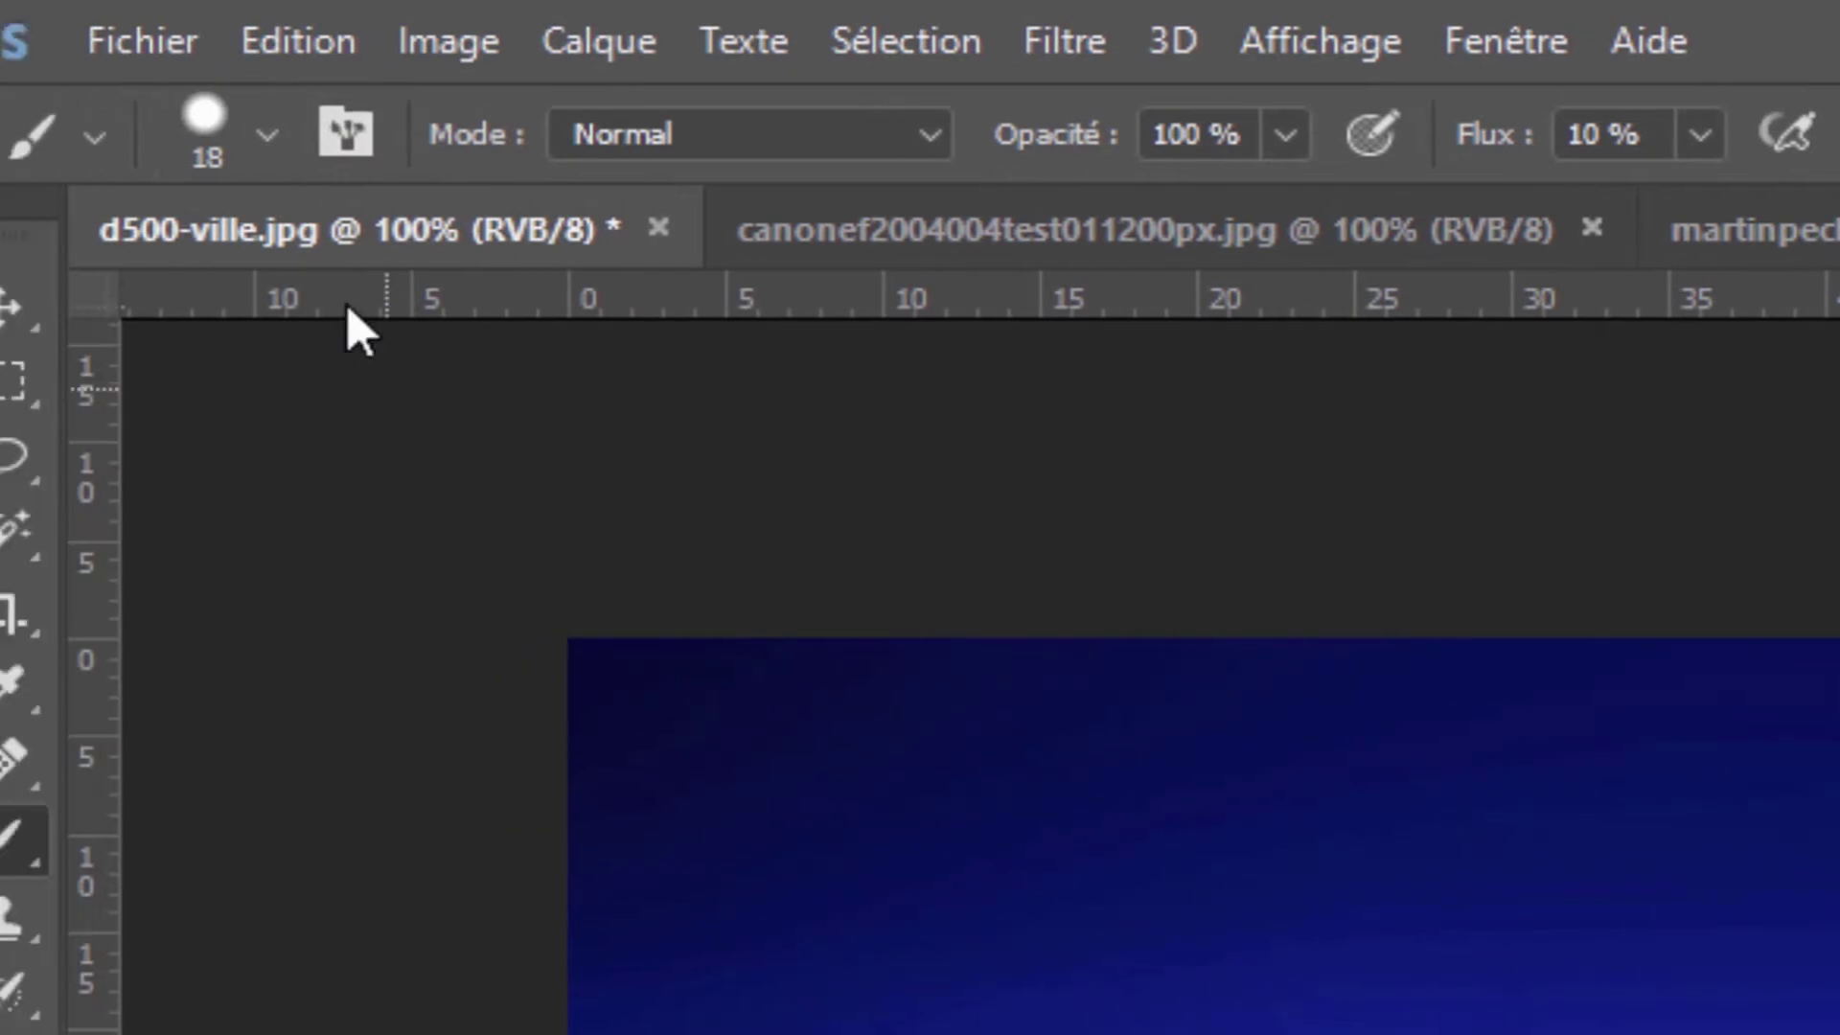
Choose the 112 px grass-blade tip from the brush presets
click(268, 136)
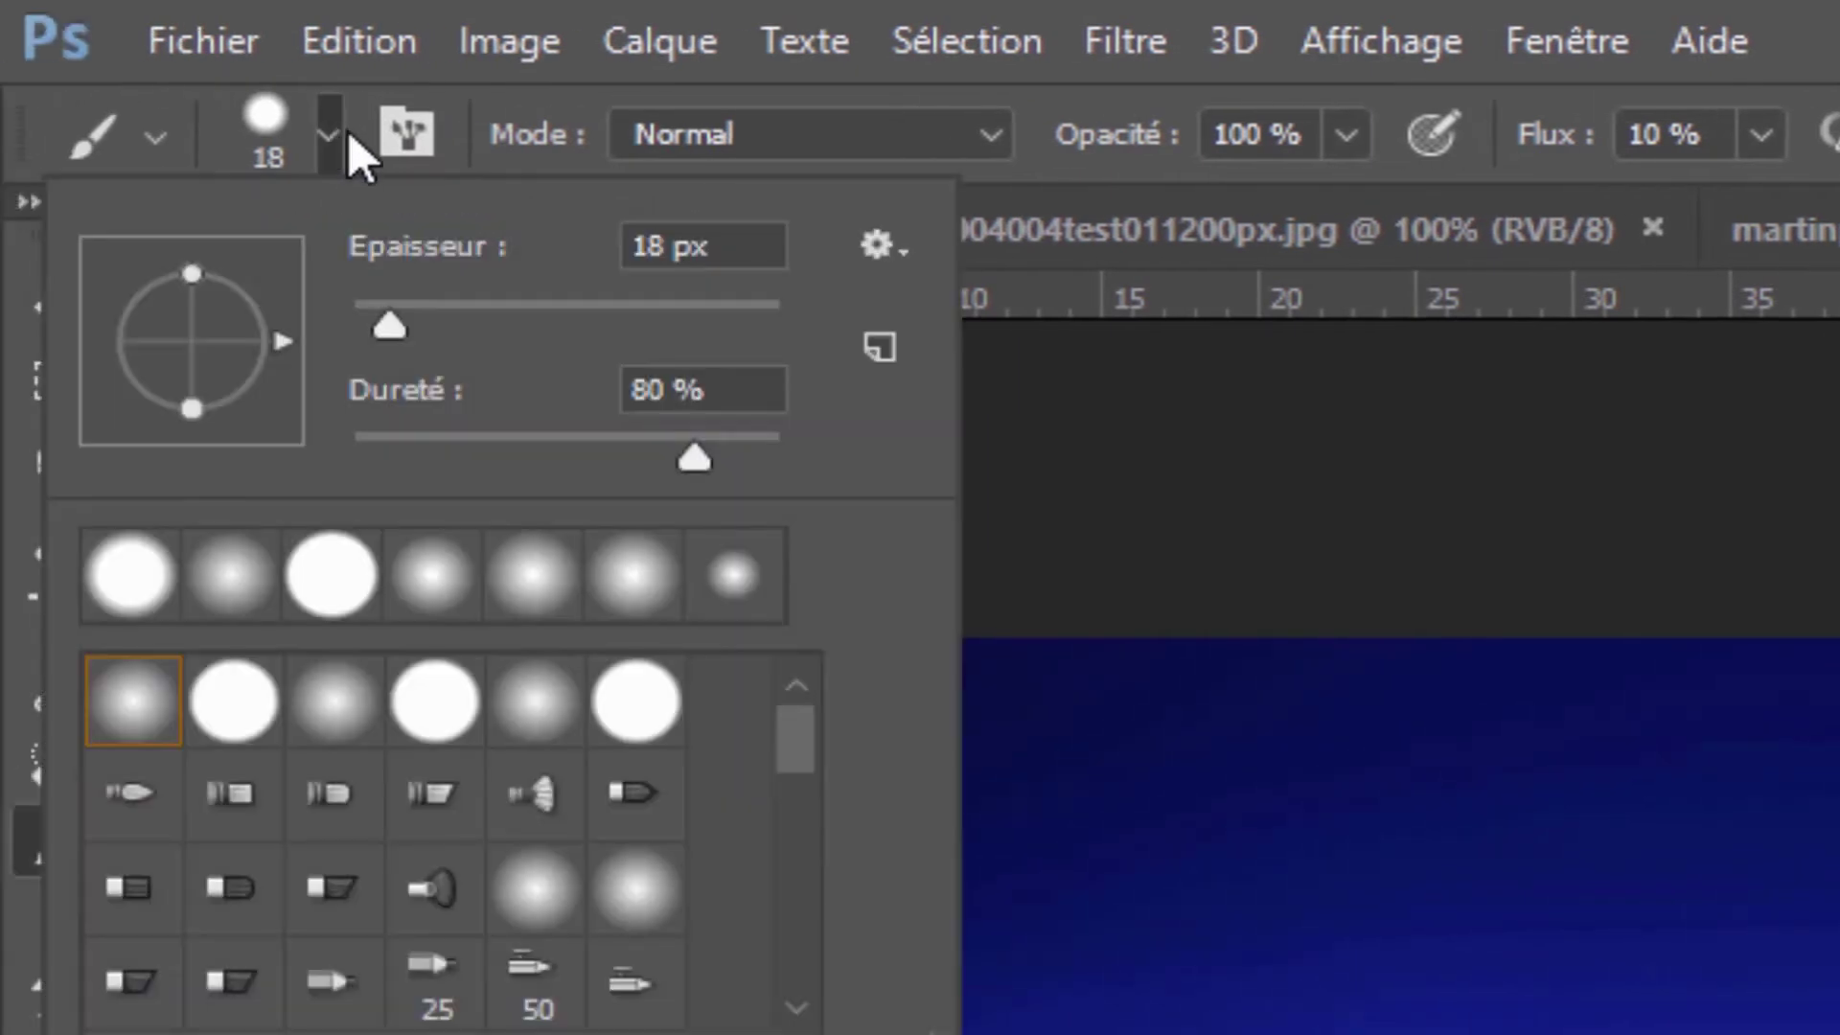
drag(800, 748, 803, 920)
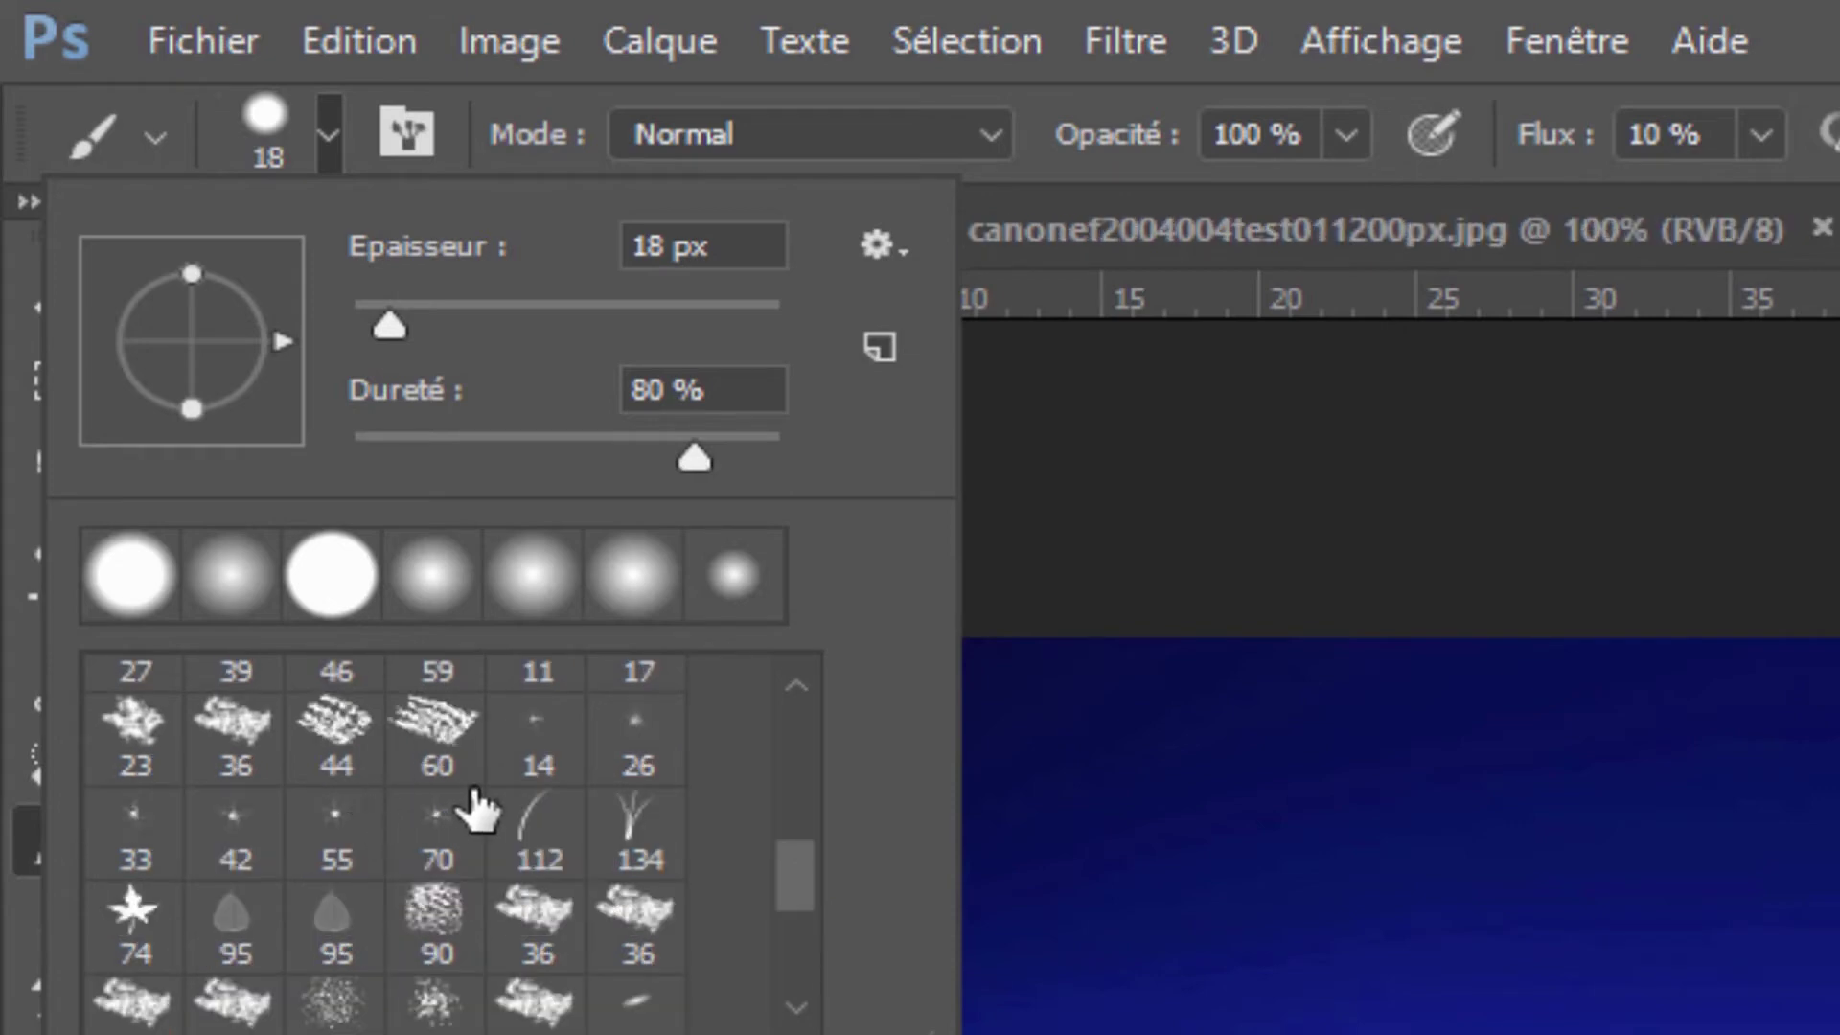
click(545, 851)
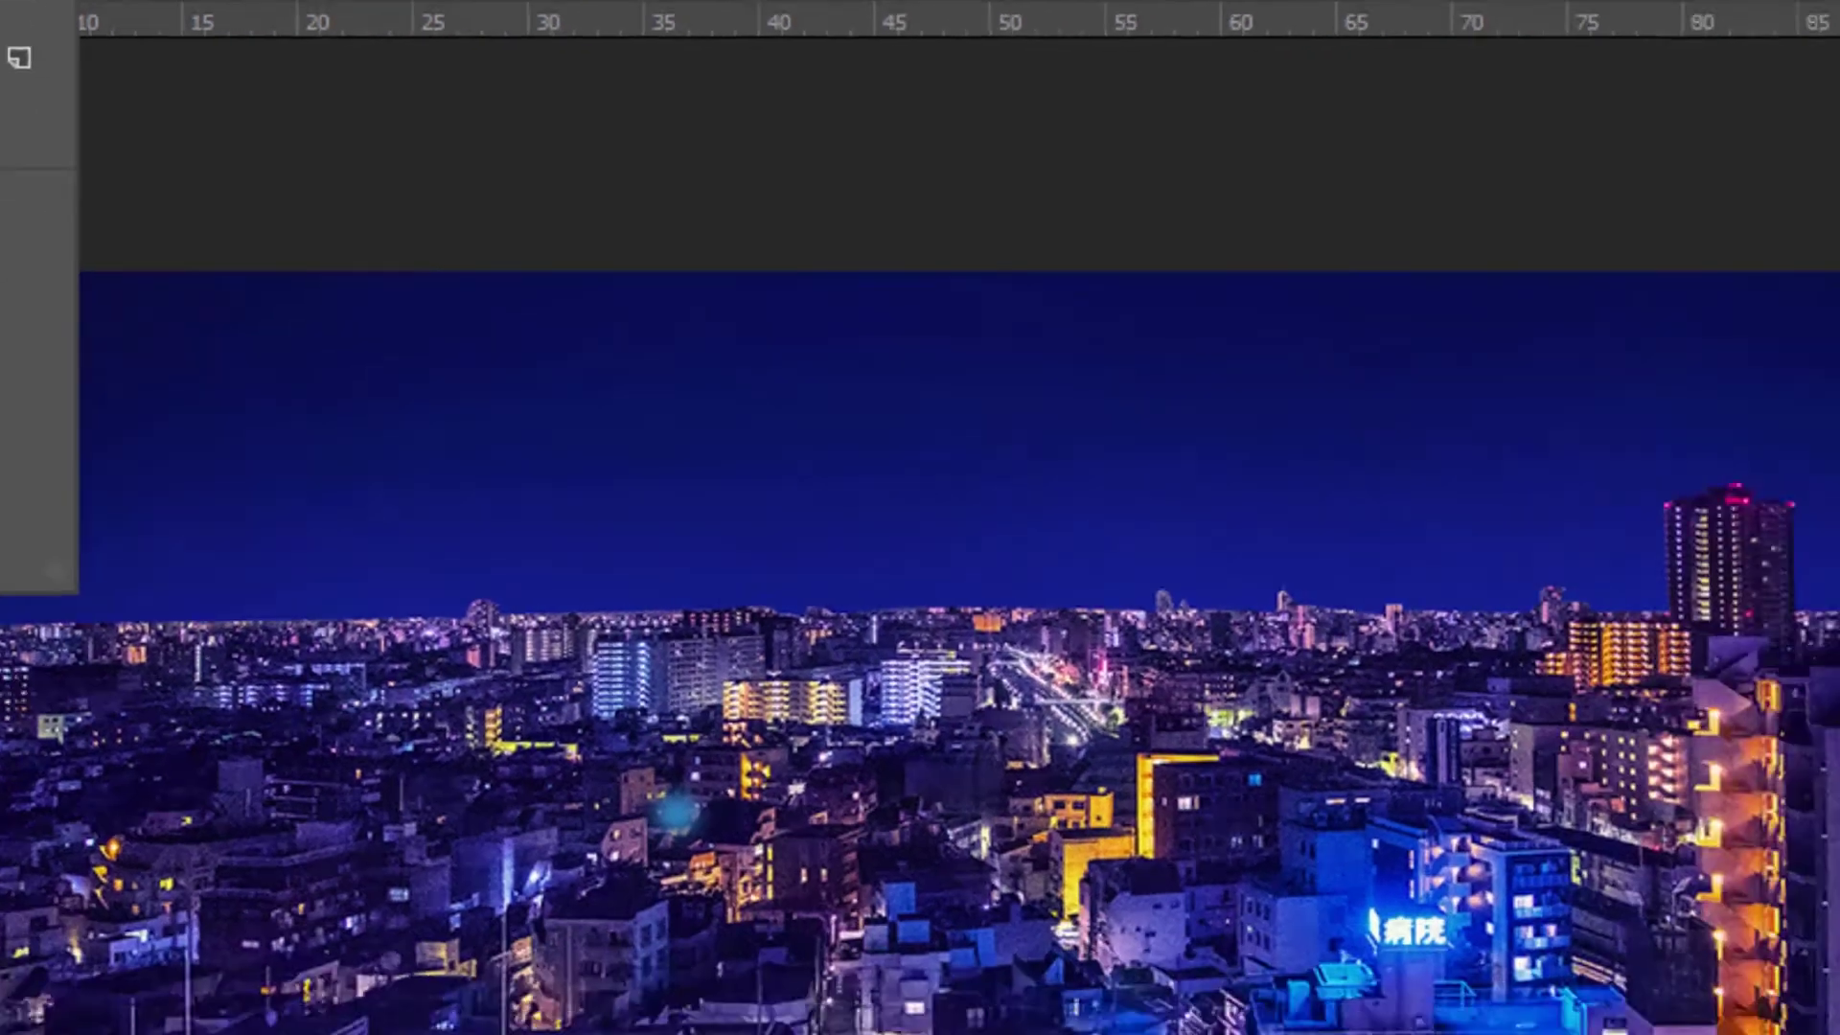
Open the grass tip's brush settings and adjust the size variation in Shape Dynamics and the amount of Scattering
click(1798, 21)
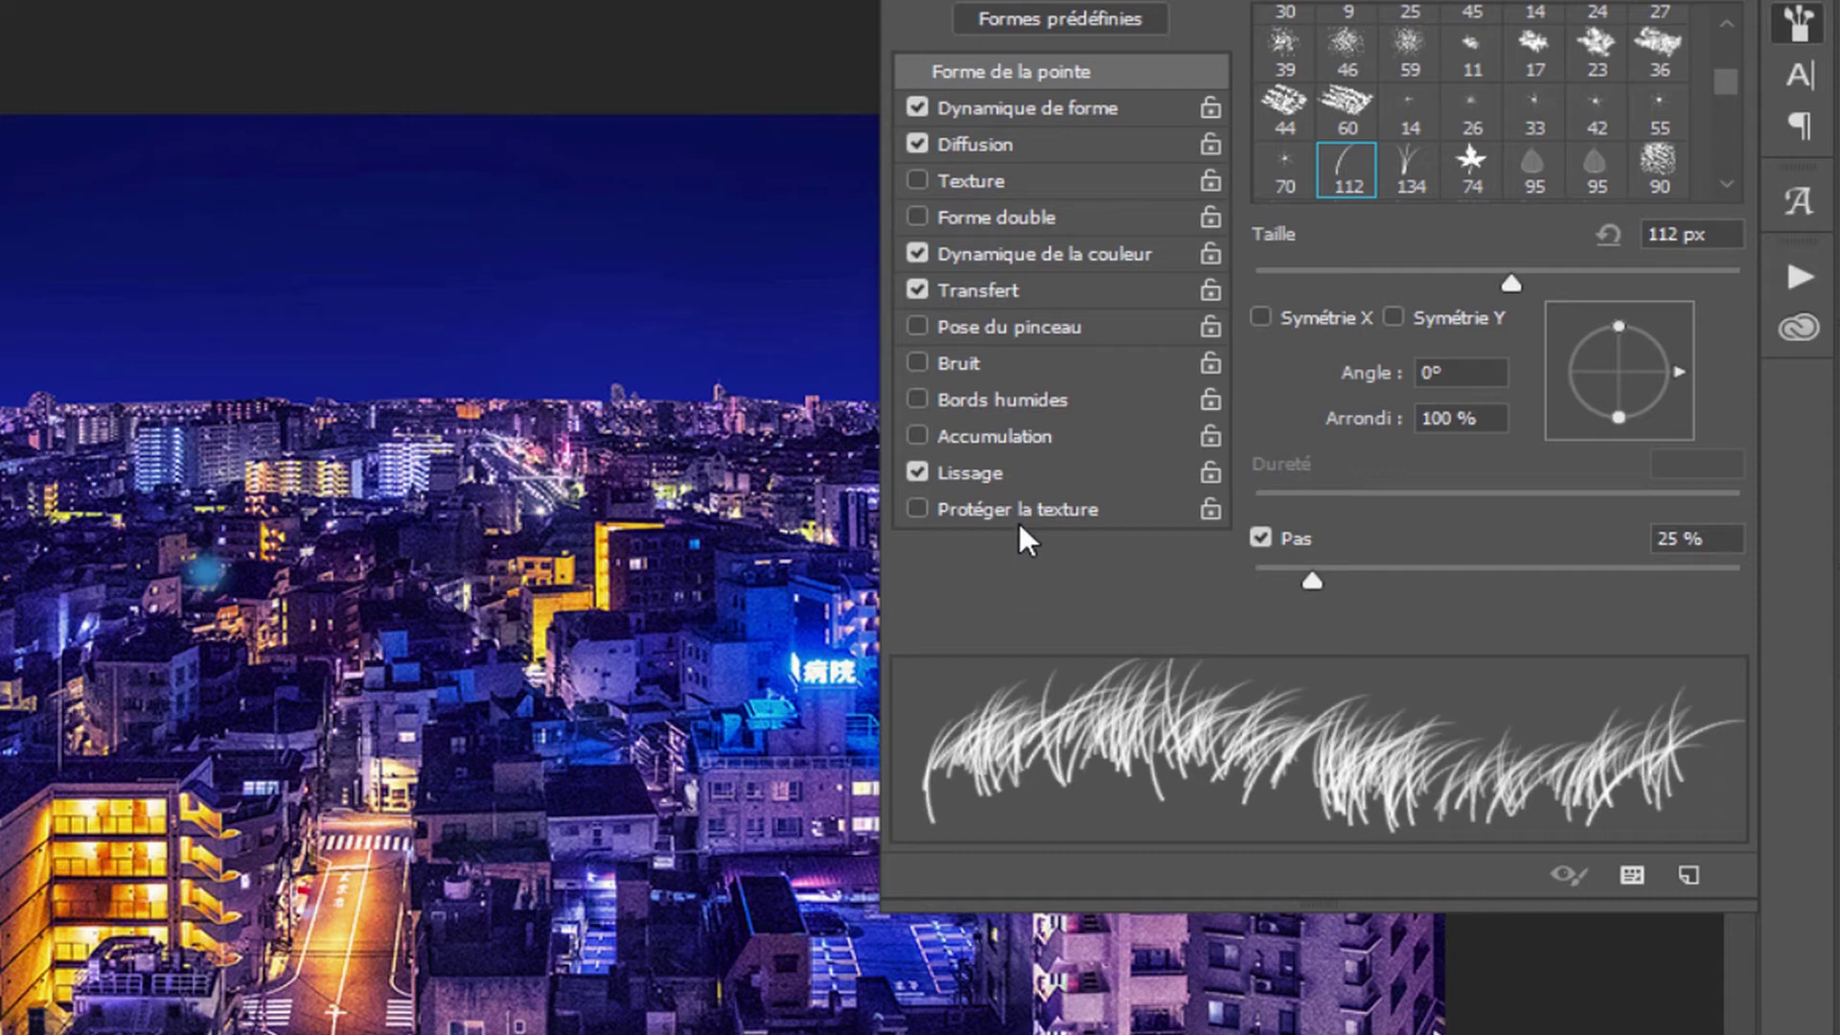
click(988, 109)
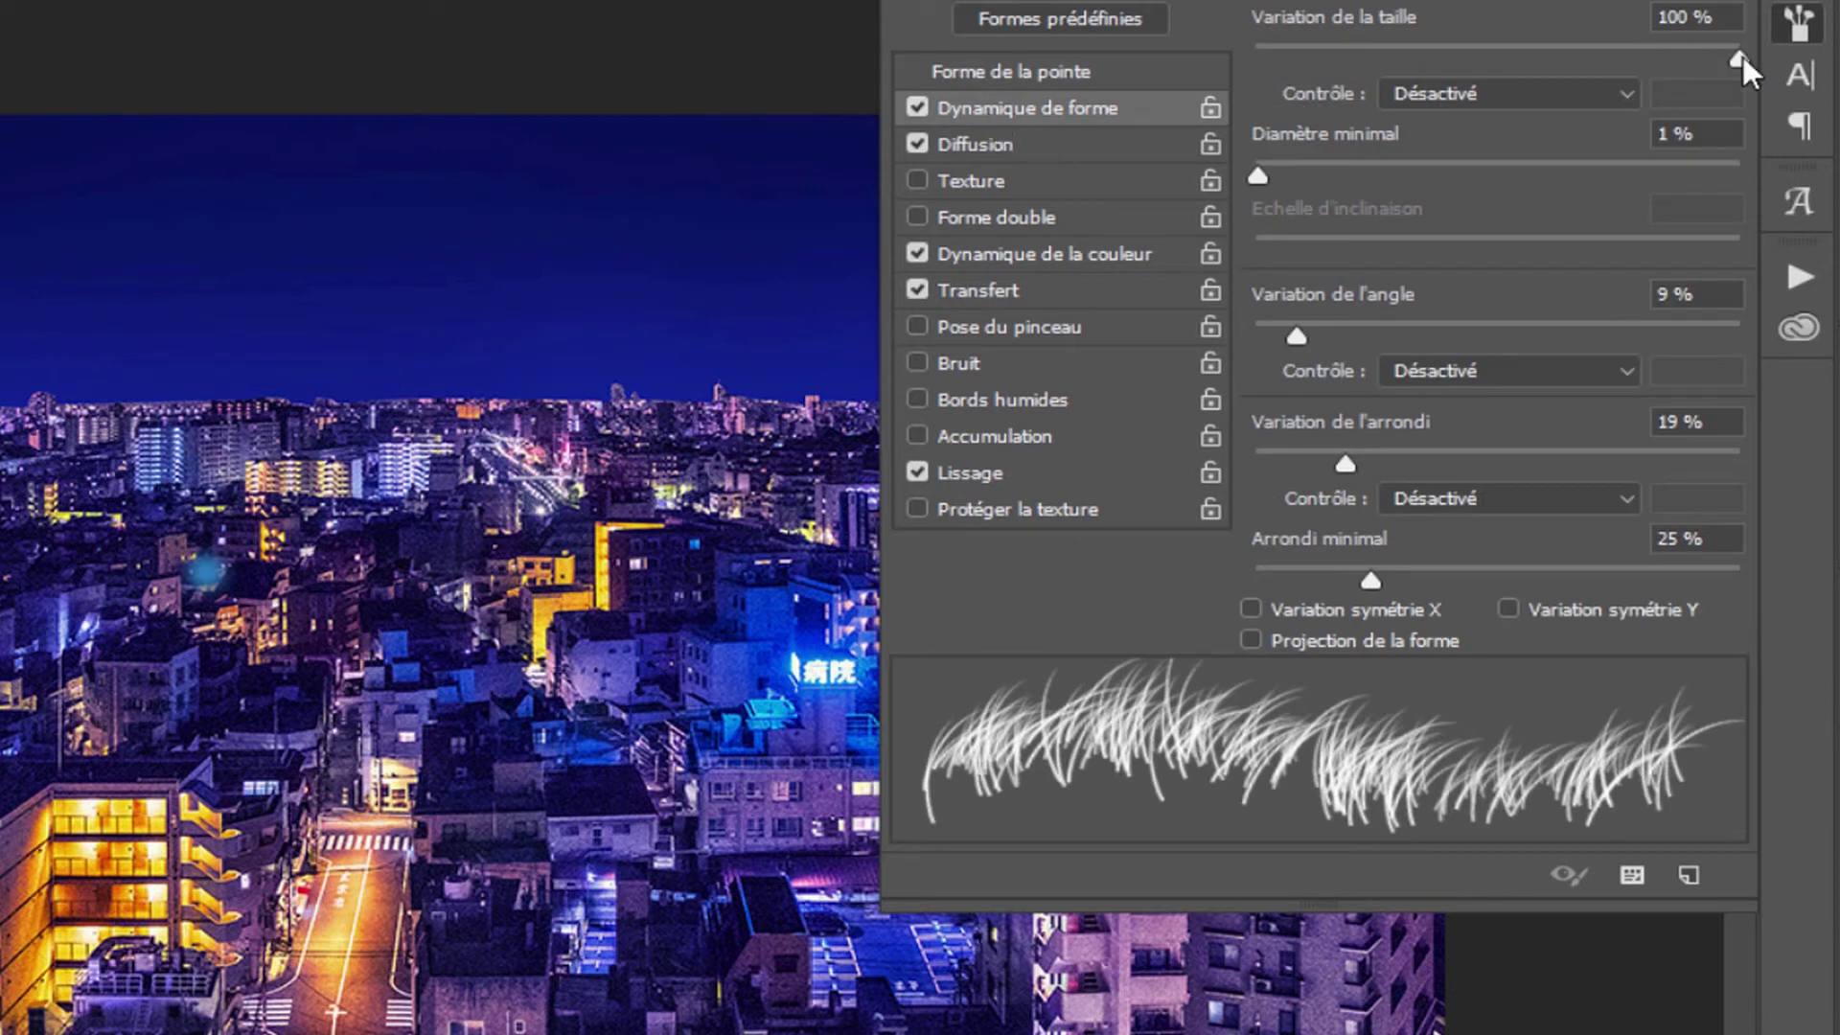
mouse_move(1738, 59)
mouse_down()
mouse_move(1372, 63)
mouse_move(1263, 83)
mouse_move(1410, 85)
mouse_move(1441, 118)
mouse_move(1217, 142)
mouse_move(1410, 108)
mouse_move(1750, 105)
mouse_up()
click(1112, 146)
mouse_move(1280, 59)
mouse_down()
mouse_move(1549, 79)
mouse_move(1297, 112)
mouse_move(1562, 102)
mouse_move(1406, 110)
mouse_move(1331, 192)
mouse_move(1251, 191)
mouse_move(1343, 192)
mouse_up()
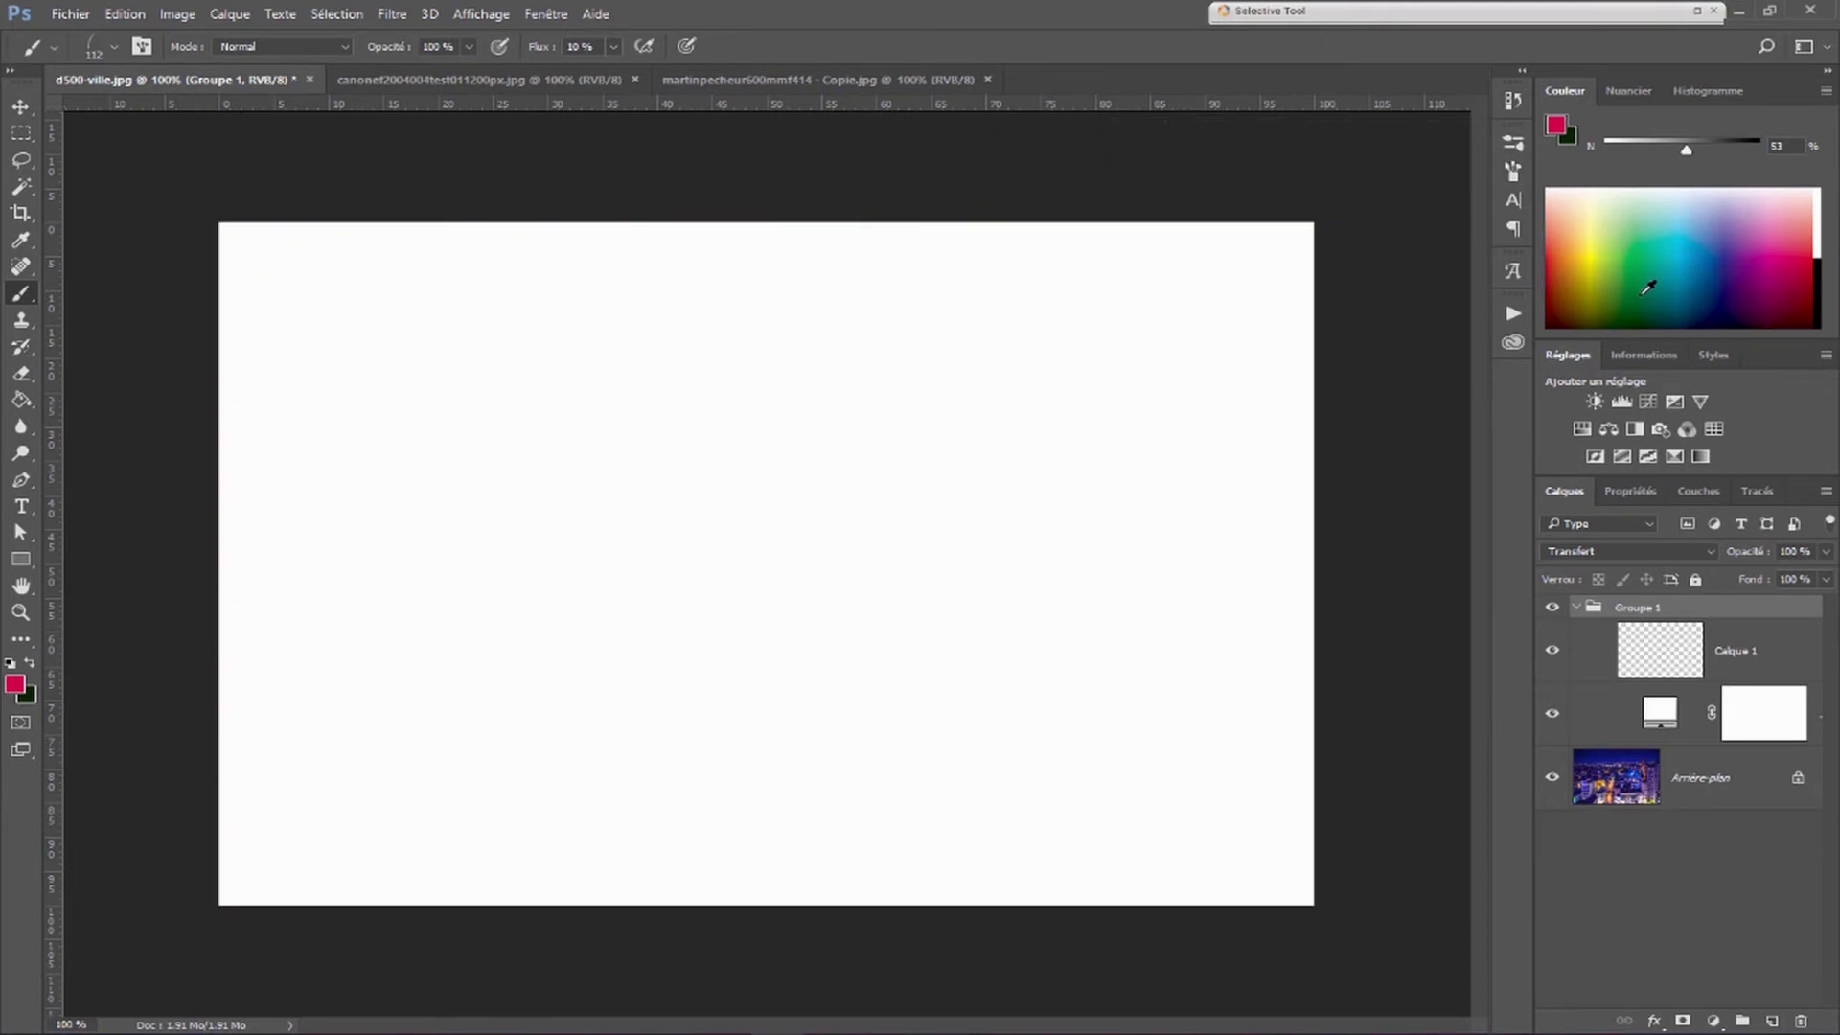
Set two dark greens as foreground and background colours and paint a wide band of grass on Calque 1 at 100 % flow
key(x)
drag(1637, 312, 1643, 314)
key(x)
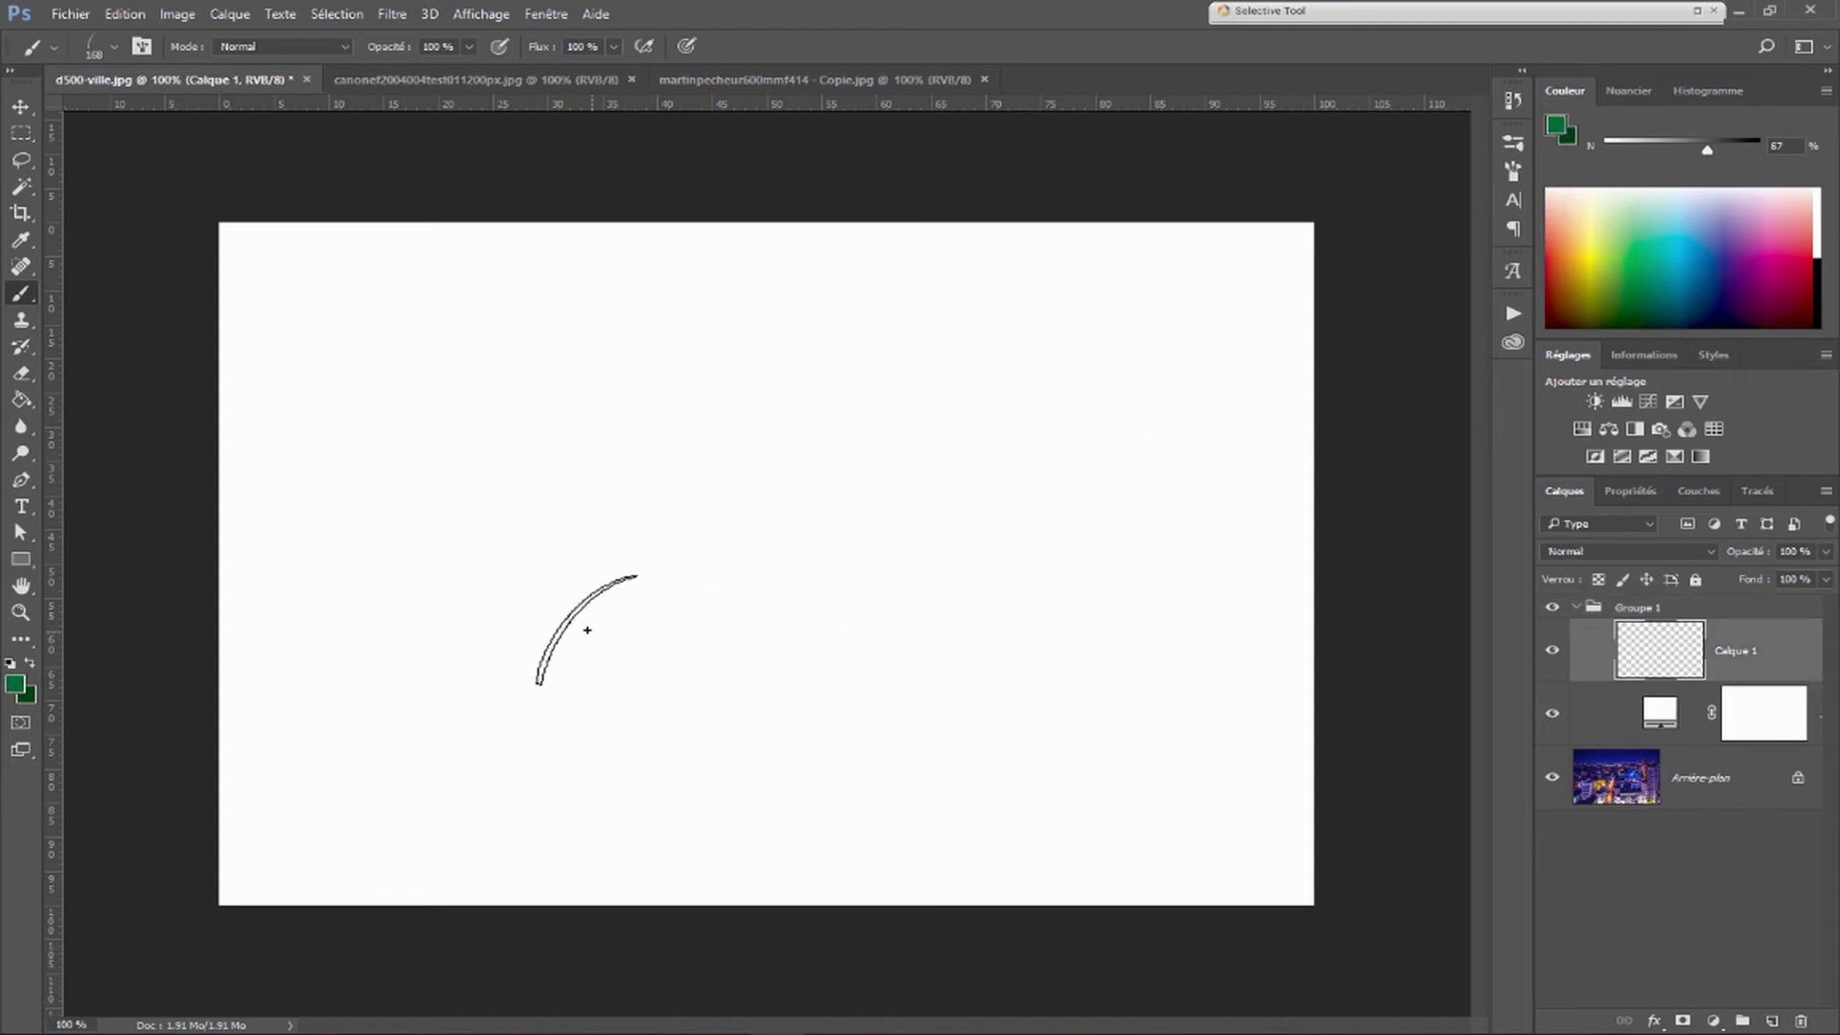
mouse_move(587, 629)
mouse_down()
mouse_move(1042, 560)
mouse_move(576, 588)
mouse_move(731, 566)
mouse_move(941, 624)
mouse_up()
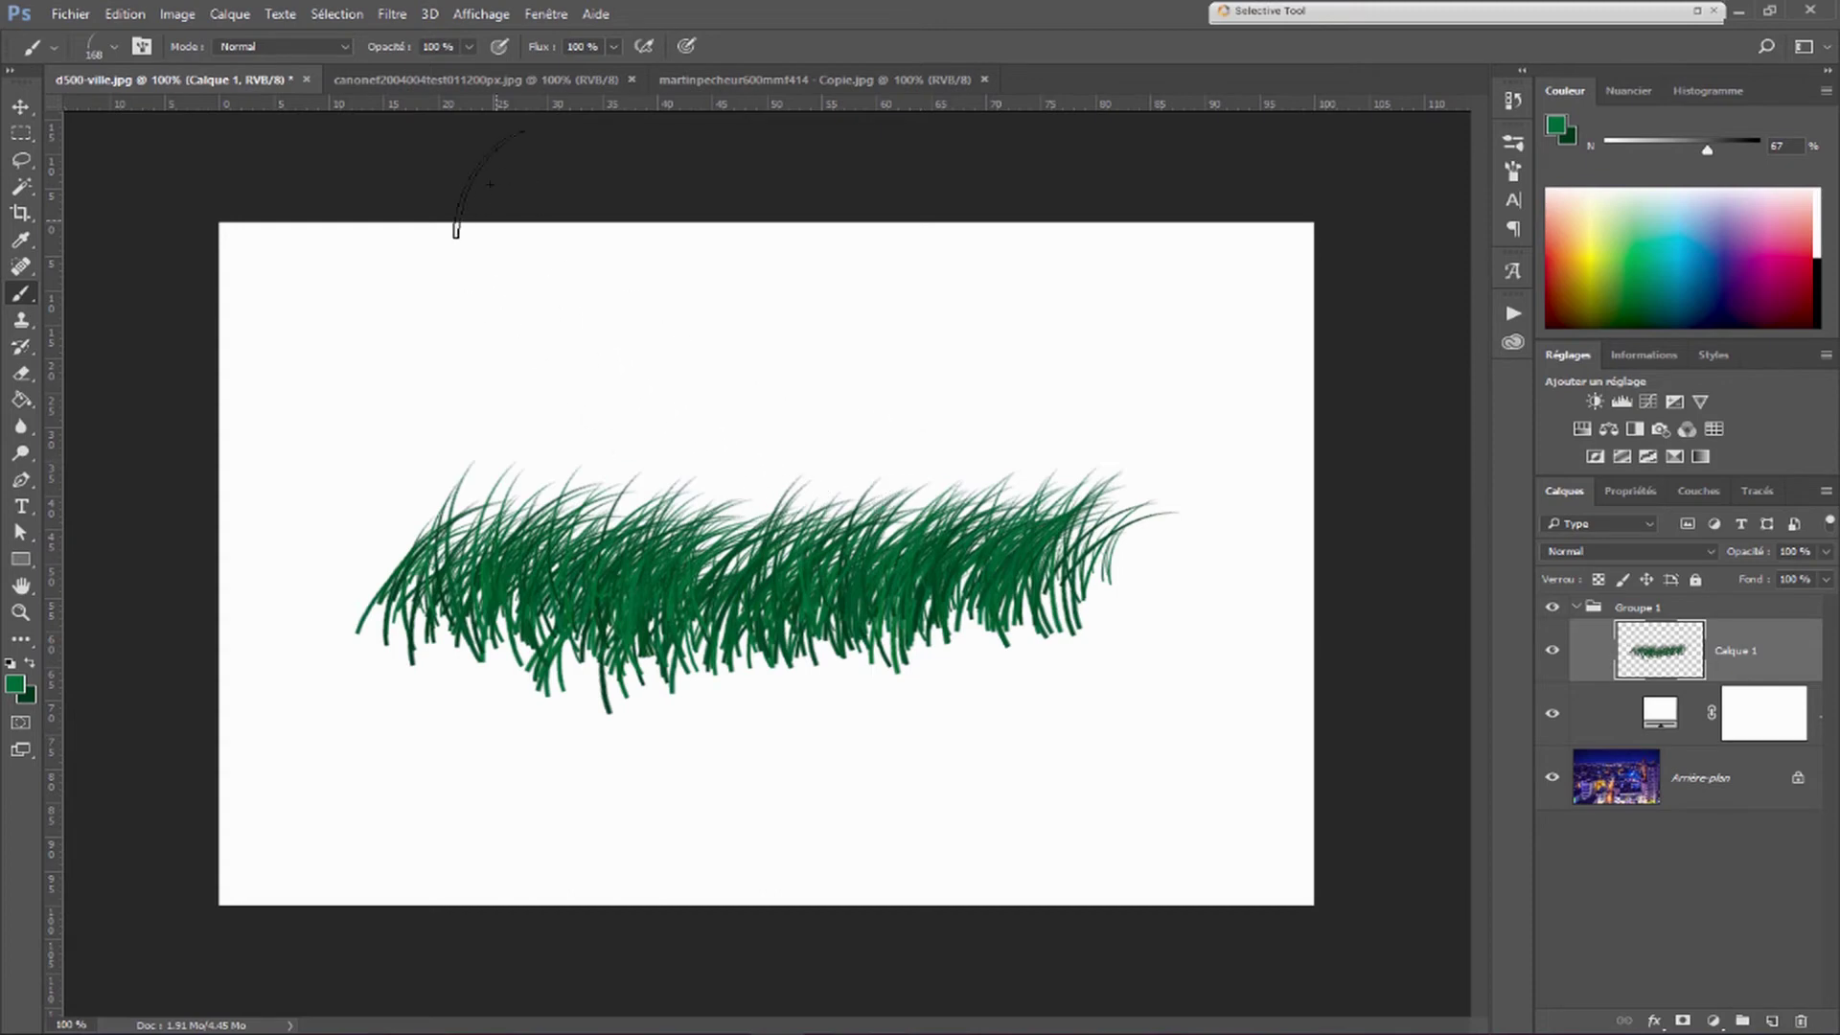
In the photo of the grey bird, apply a 9 px Field Blur to the grass layer Calque 1 copie
key(ctrl+Tab)
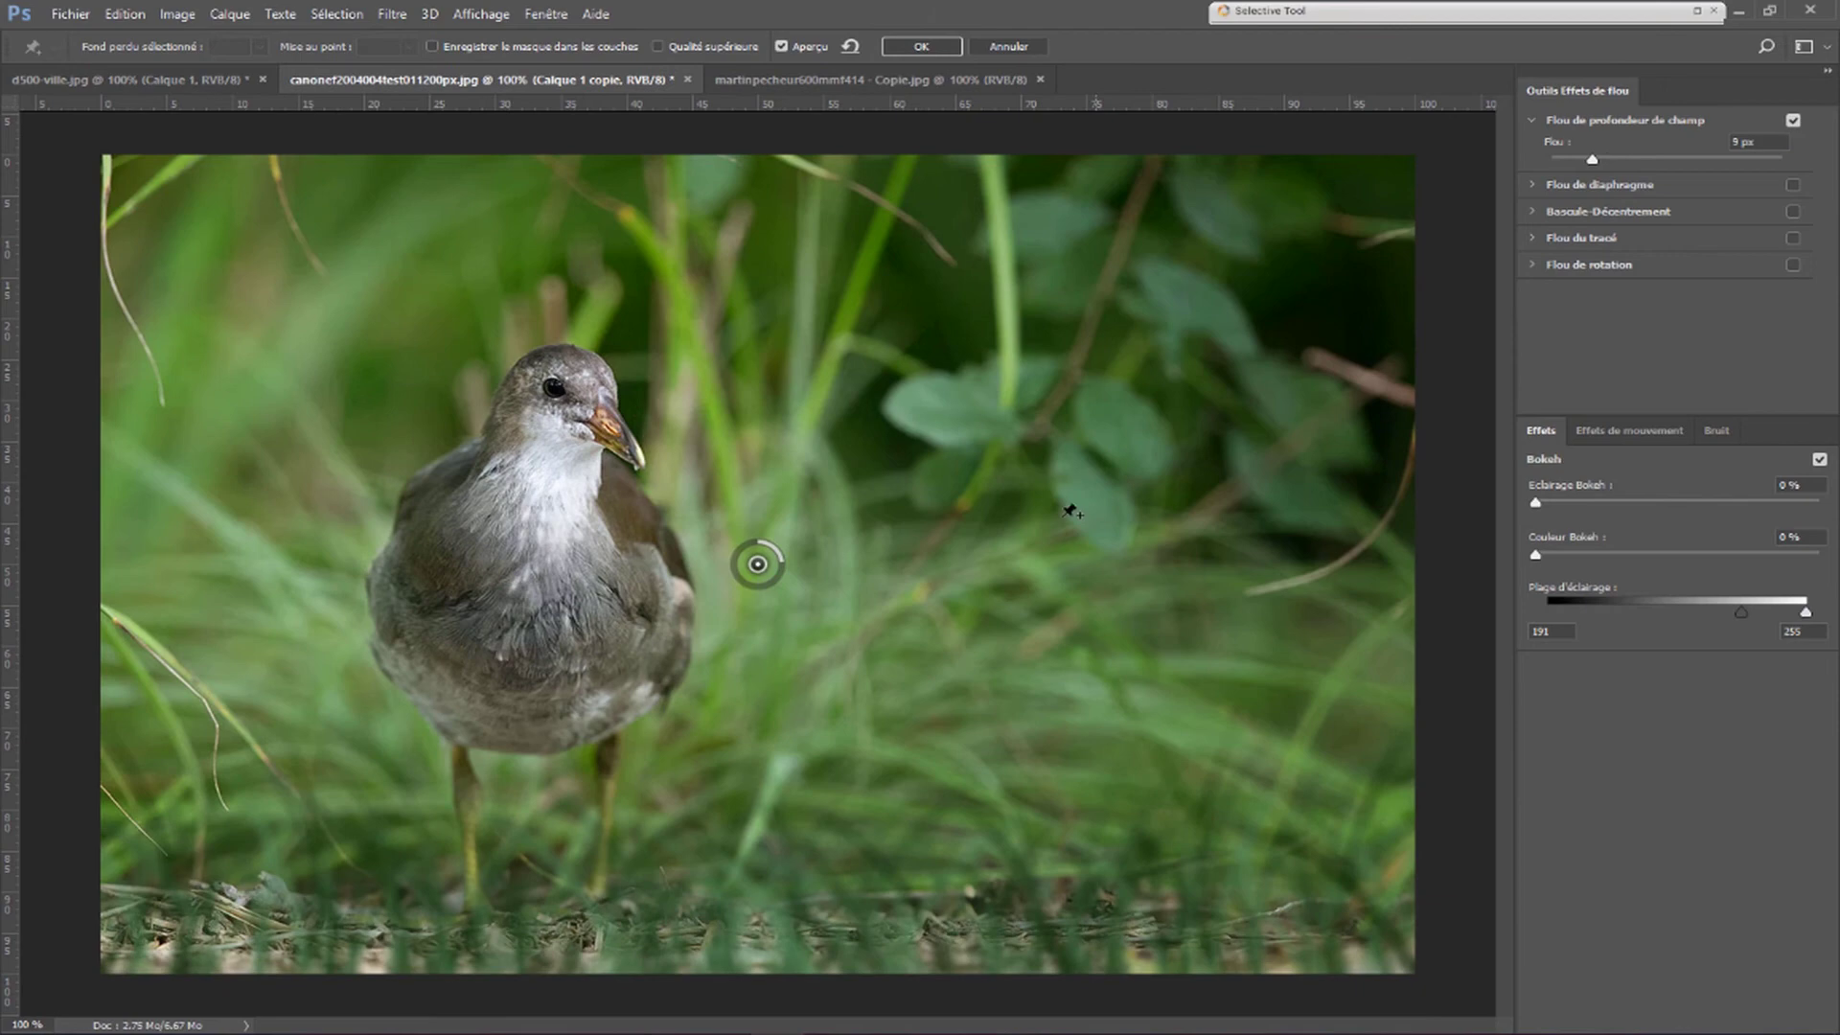
click(921, 46)
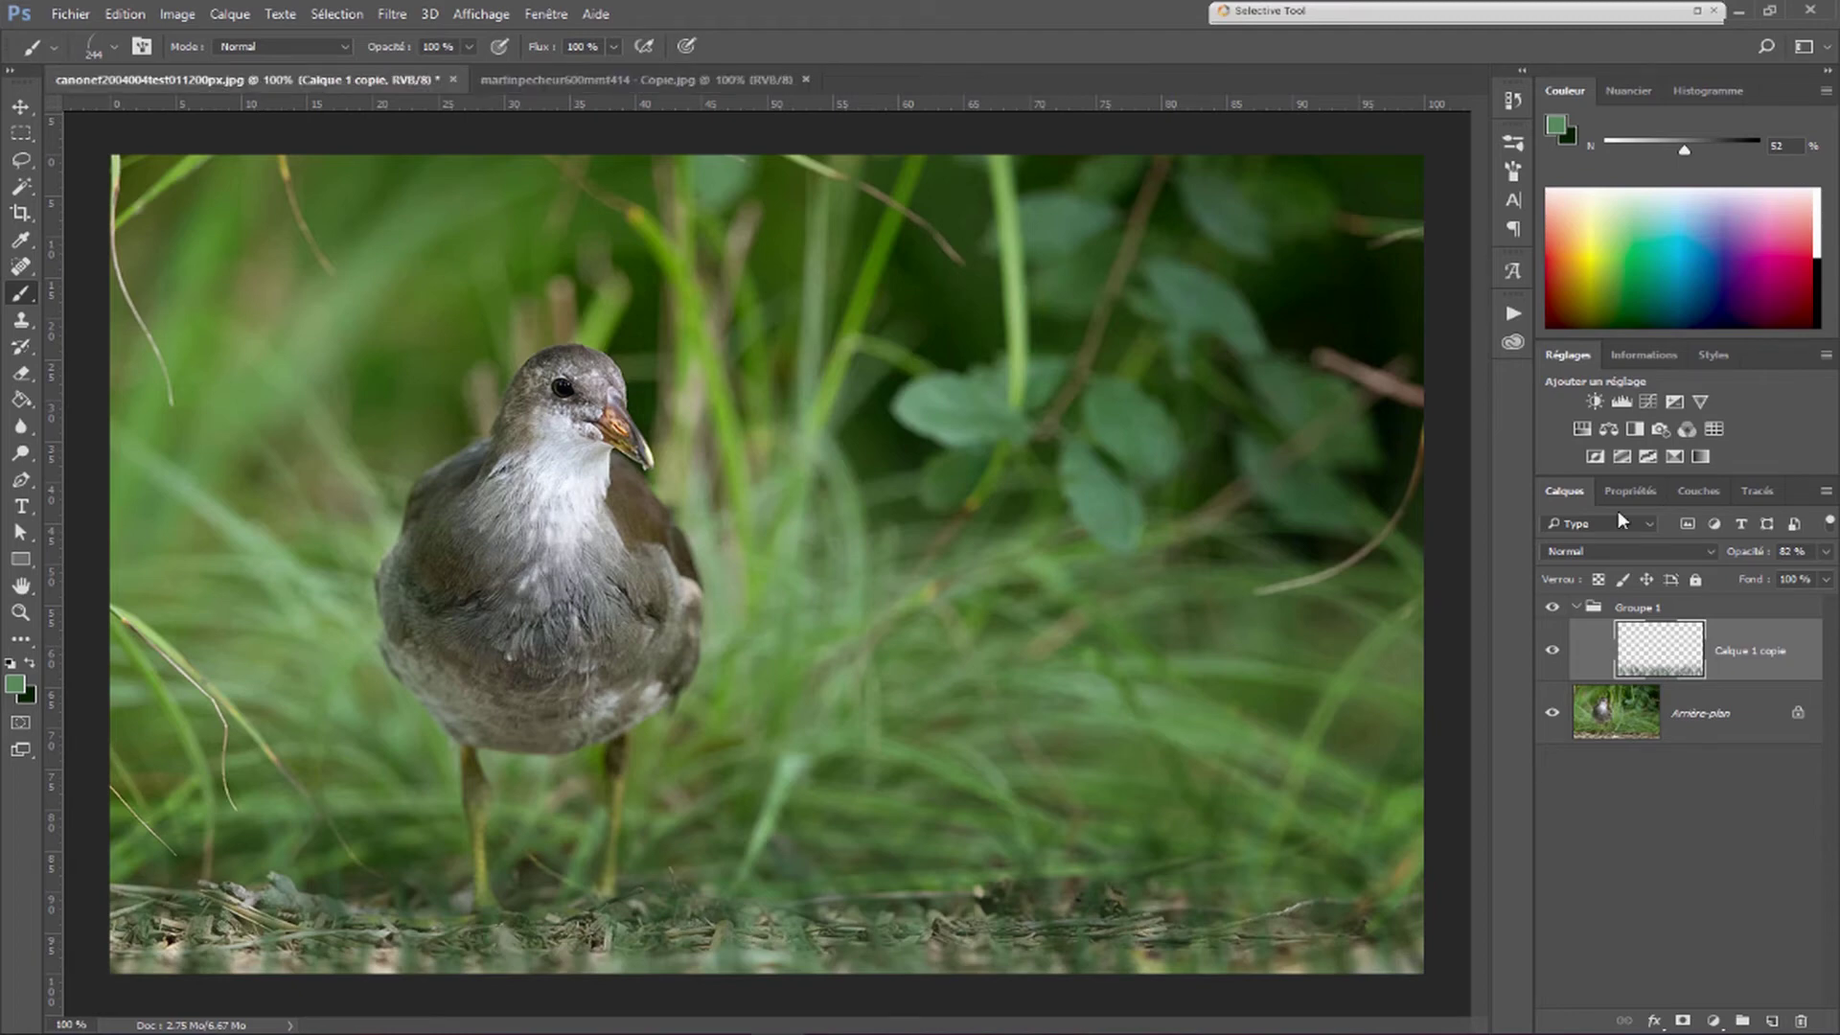
Switch to the kingfisher photo, choose a hard round tip, then lasso the right-hand kingfisher and copy it to a new layer
key(ctrl+Tab)
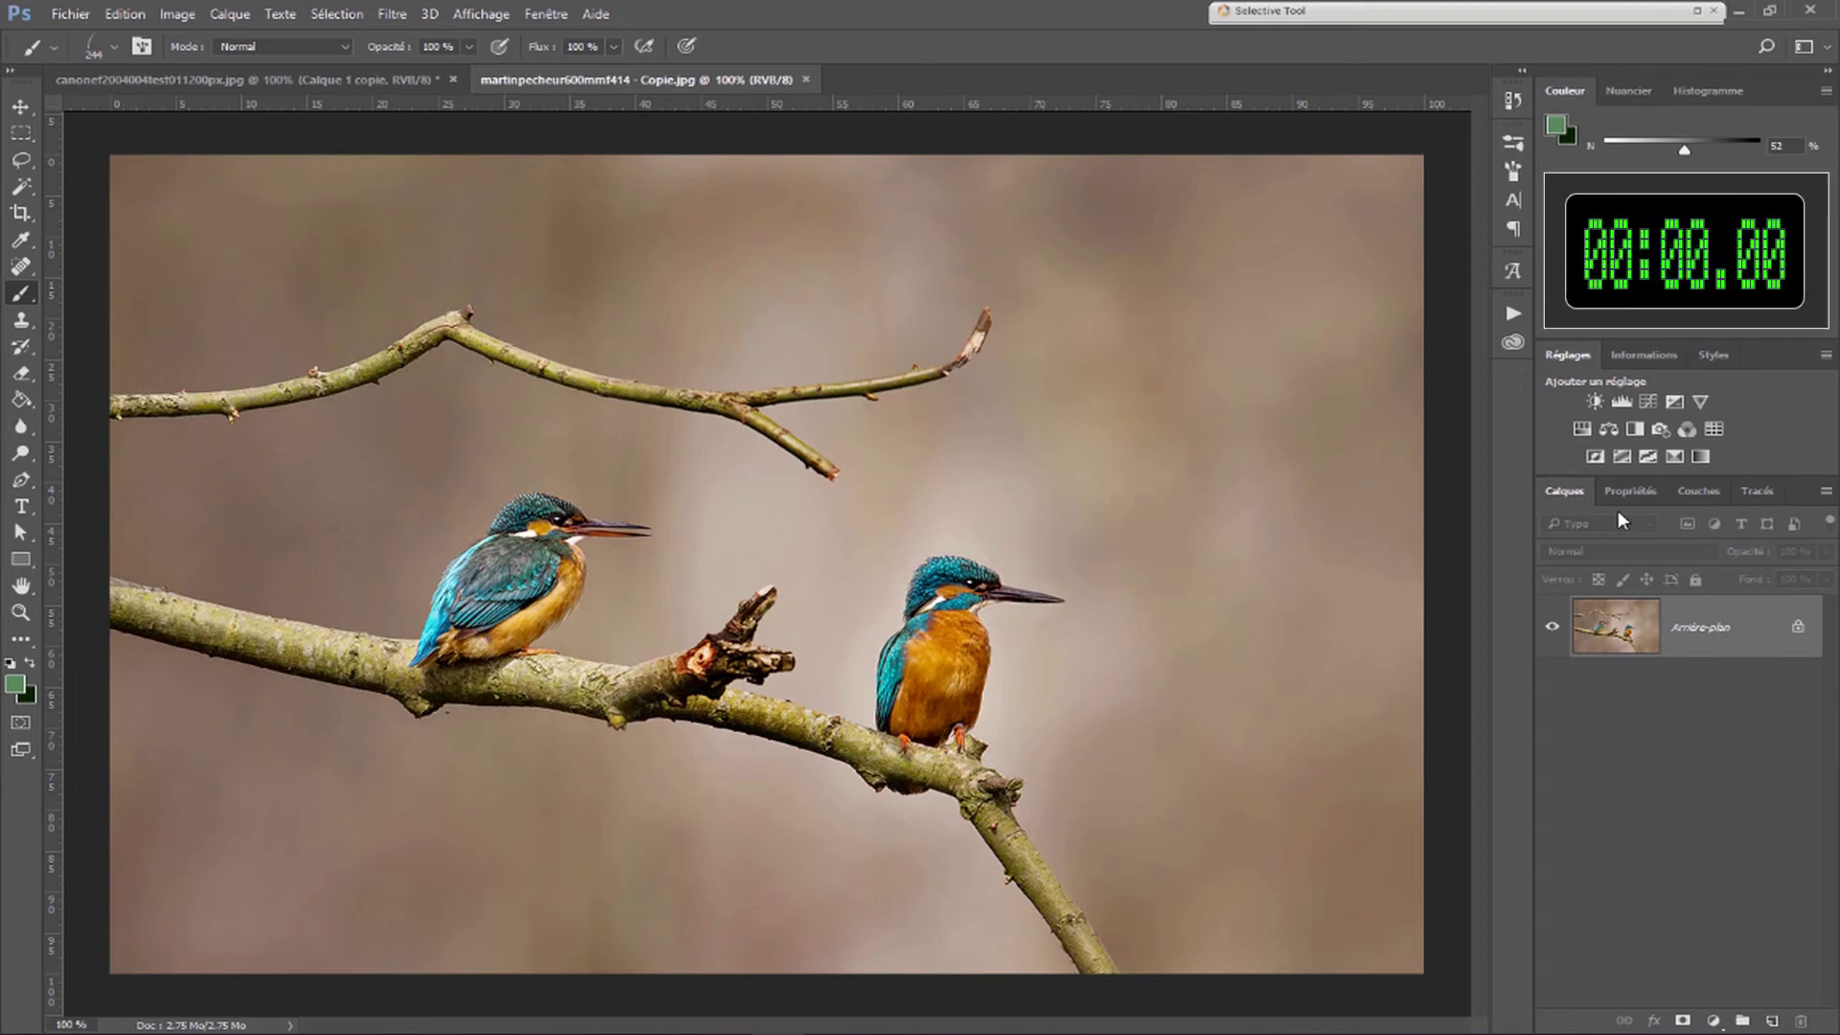
click(114, 46)
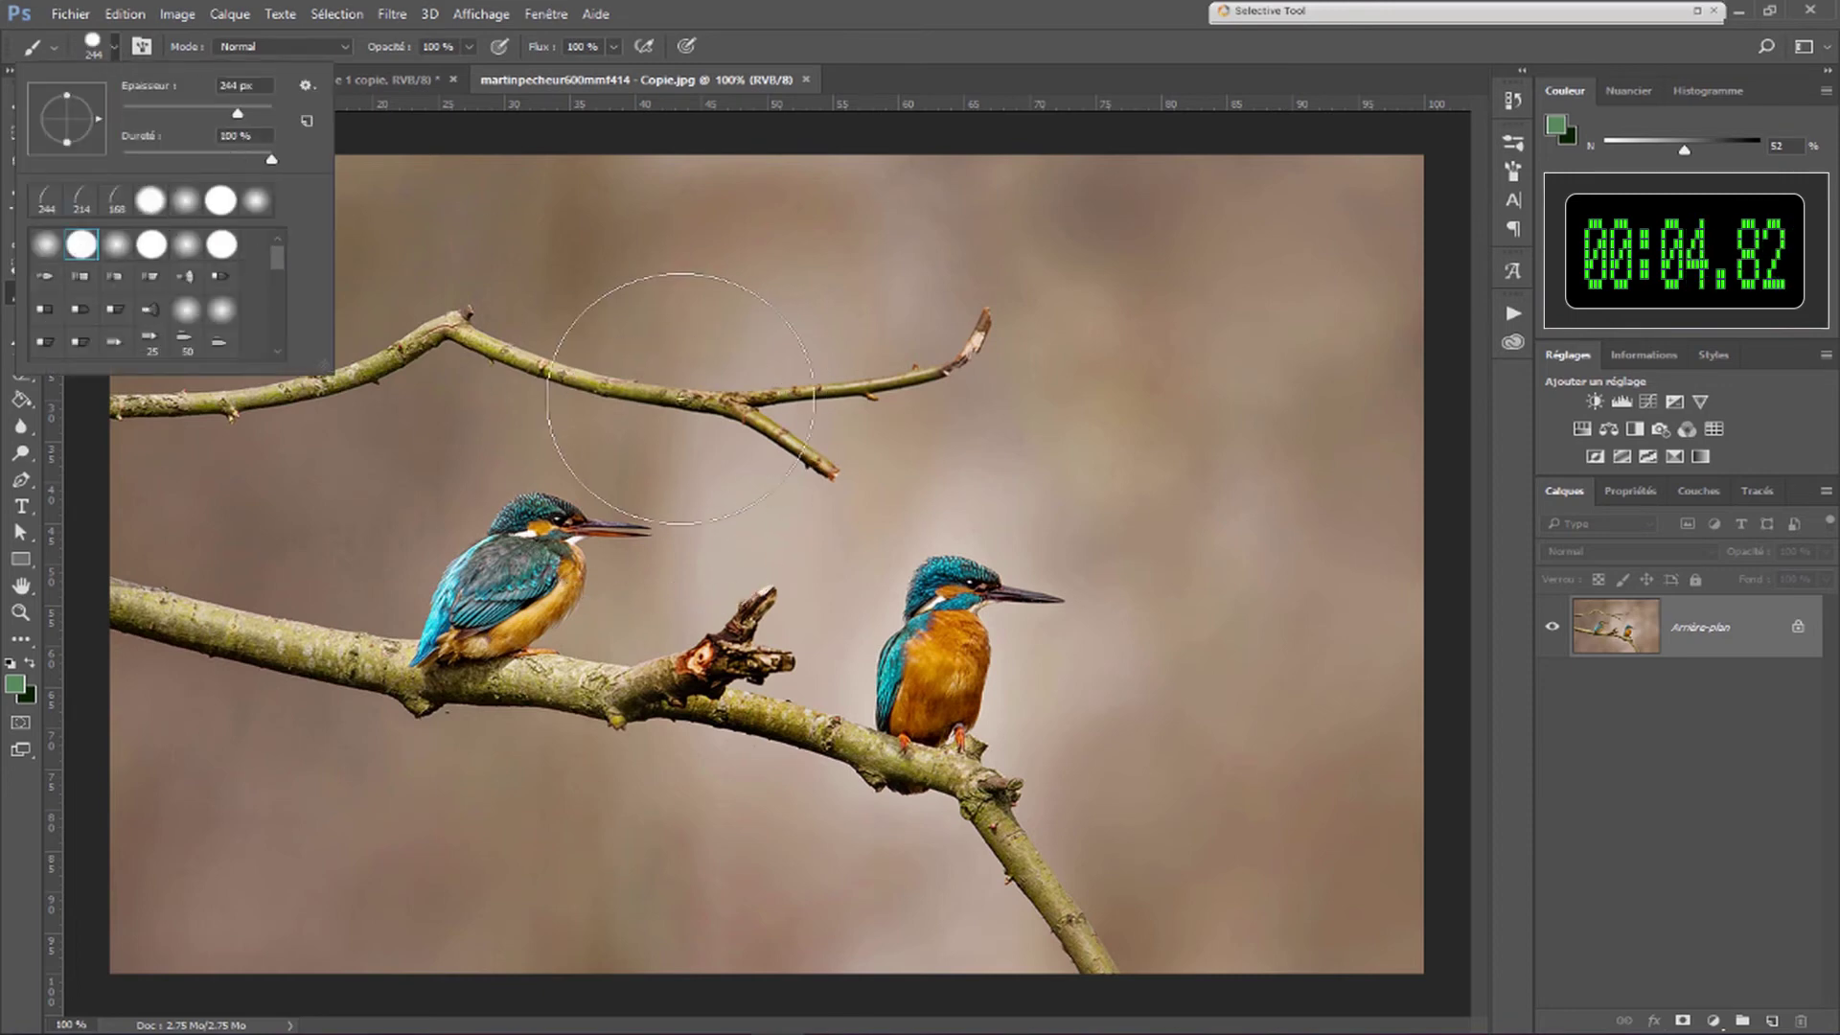
key(l)
key(z)
drag(941, 656, 1044, 656)
key(l)
mouse_move(736, 704)
mouse_down()
mouse_move(749, 447)
mouse_move(853, 225)
mouse_move(1141, 267)
mouse_move(1193, 373)
mouse_move(1075, 695)
mouse_move(969, 781)
mouse_move(857, 780)
mouse_move(752, 738)
mouse_up()
key(ctrl+j)
Duplicate the background layer and fill the right-hand kingfisher's outline on the copy to remove the bird, then deselect
click(1607, 671)
key(ctrl+j)
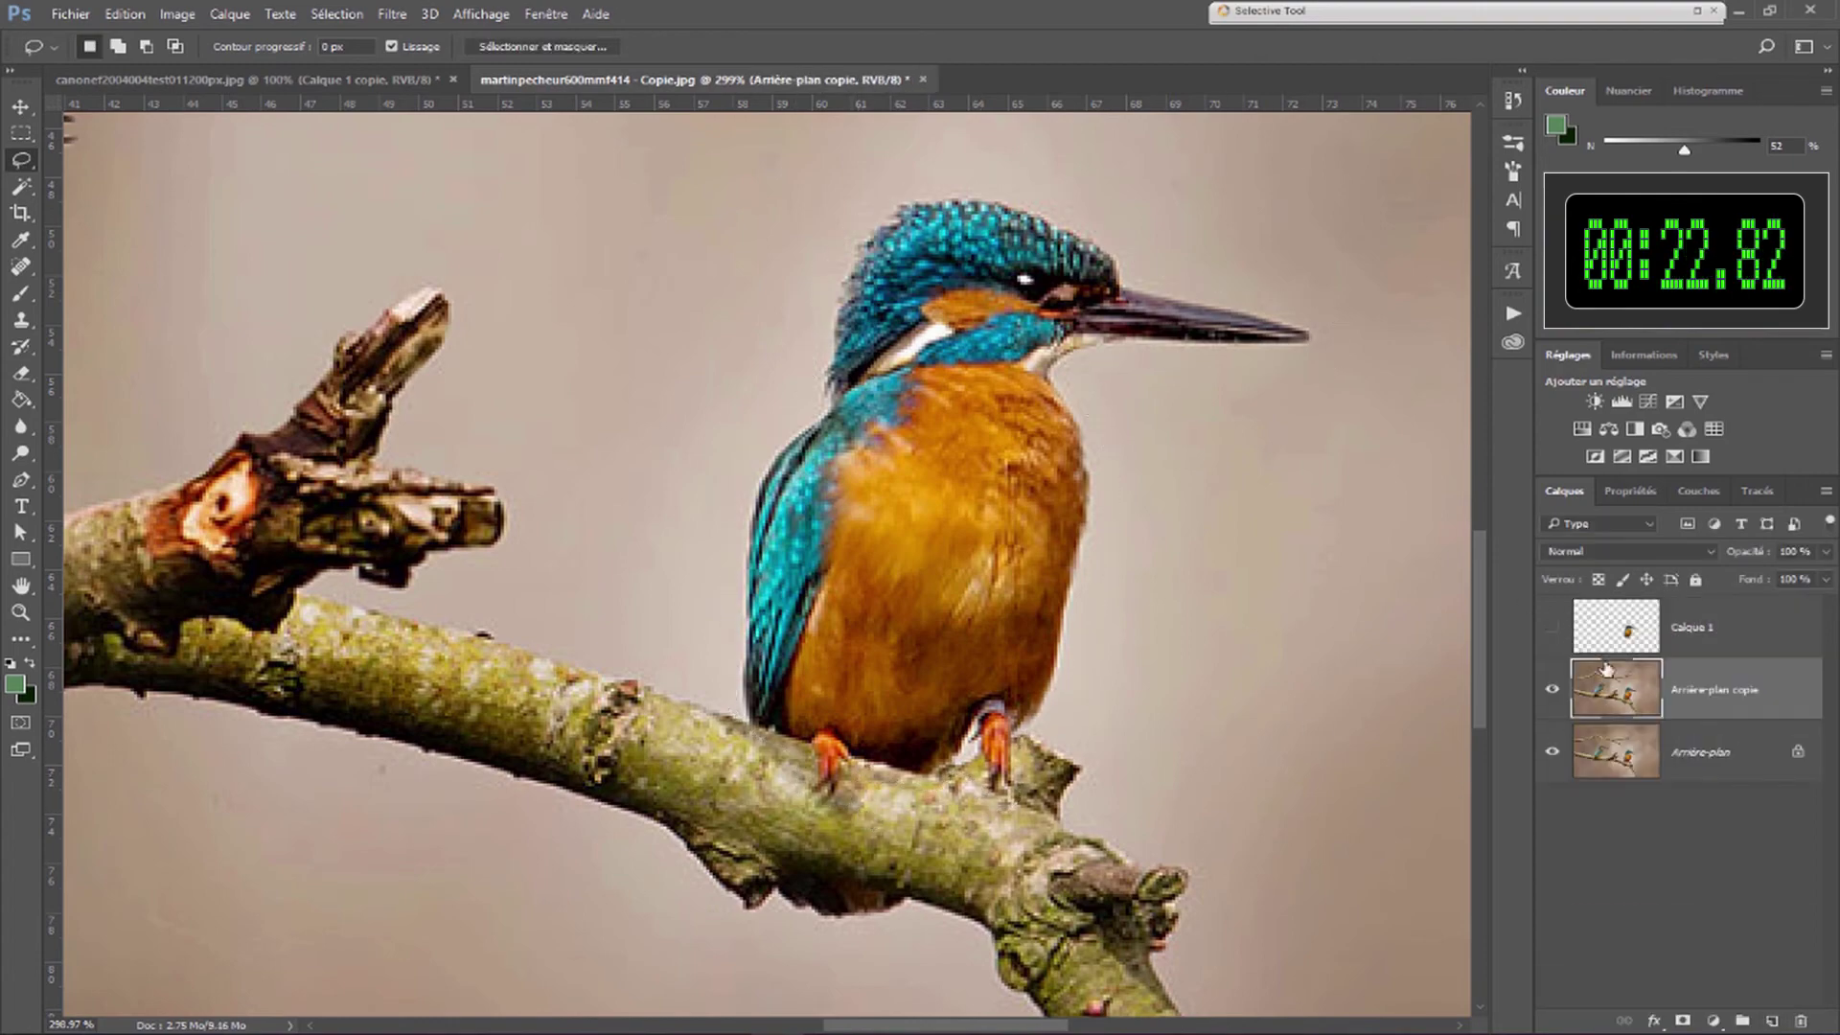
ctrl+click(1620, 631)
key(shift+F5)
click(1093, 304)
key(ctrl+d)
Show the cut-out kingfisher layer Calque 1 and flip it horizontally
click(1553, 628)
click(1624, 636)
click(125, 14)
mouse_move(380, 454)
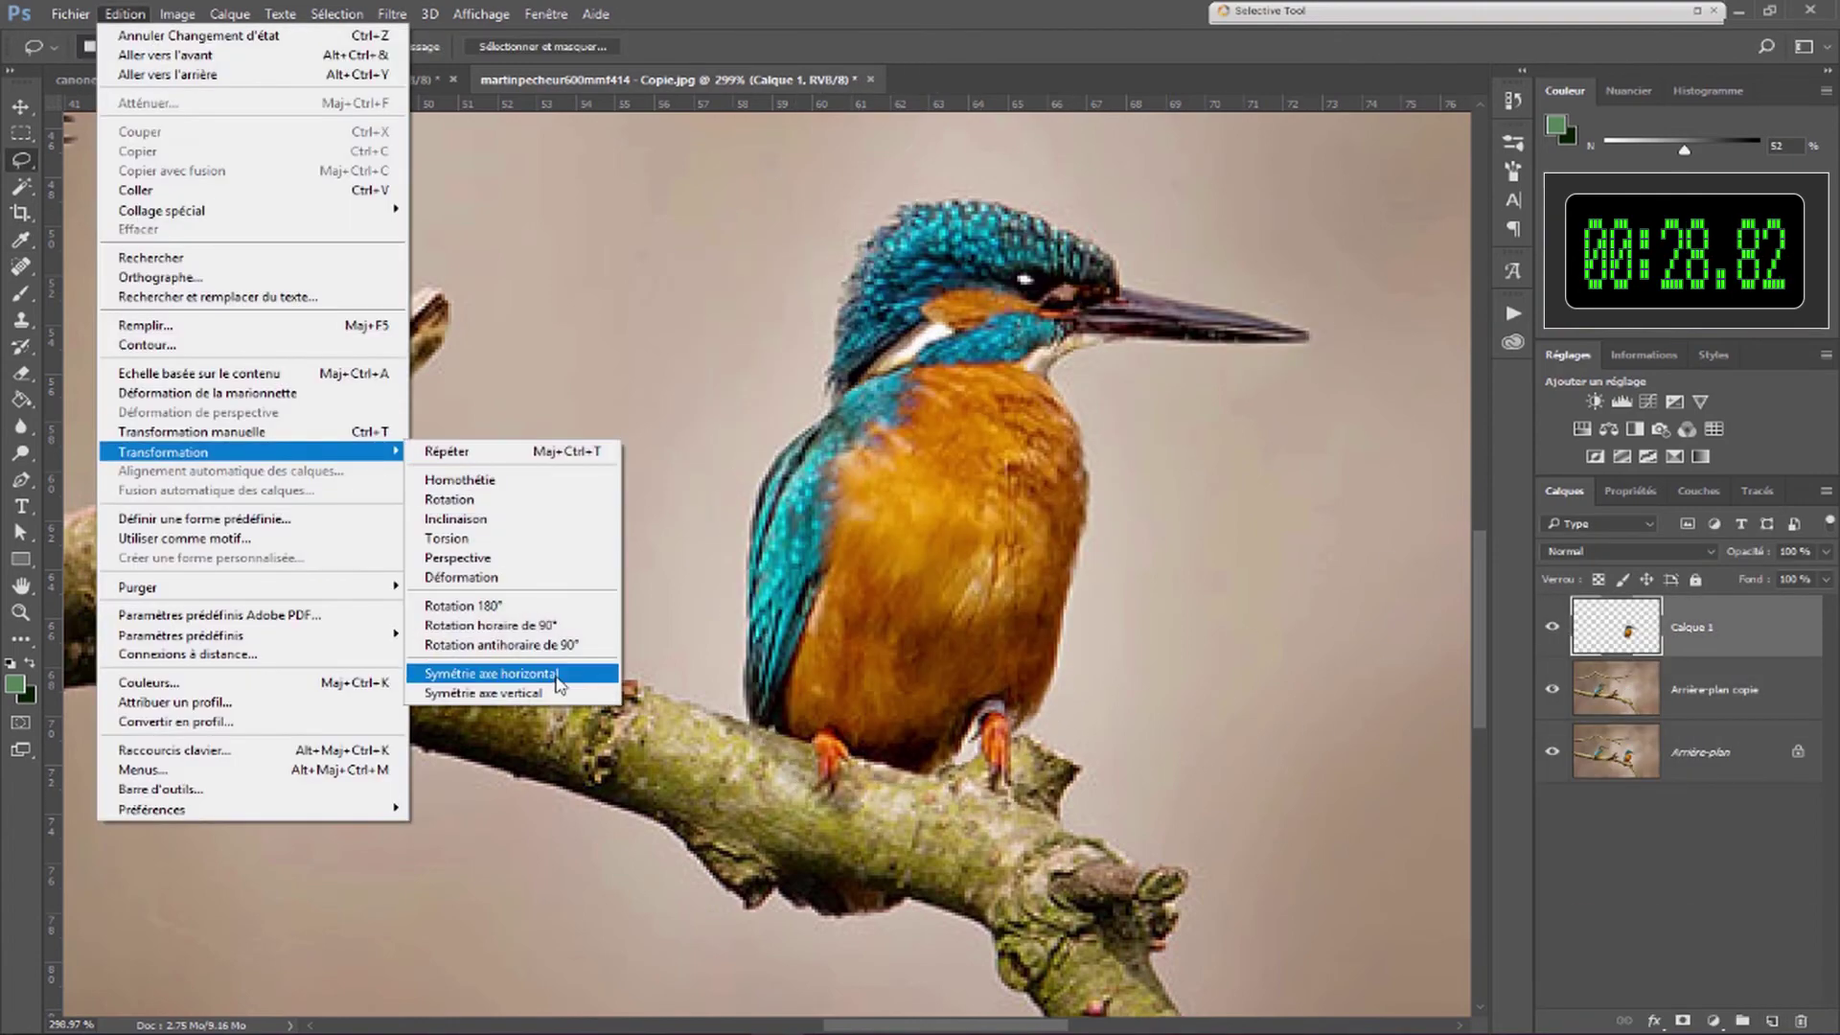
click(559, 674)
Move the flipped kingfisher closer to the other bird and rotate it about 7.2° to sit on the branch
key(ctrl+minus)
key(ctrl+t)
drag(1160, 706, 953, 705)
drag(1088, 338, 1117, 369)
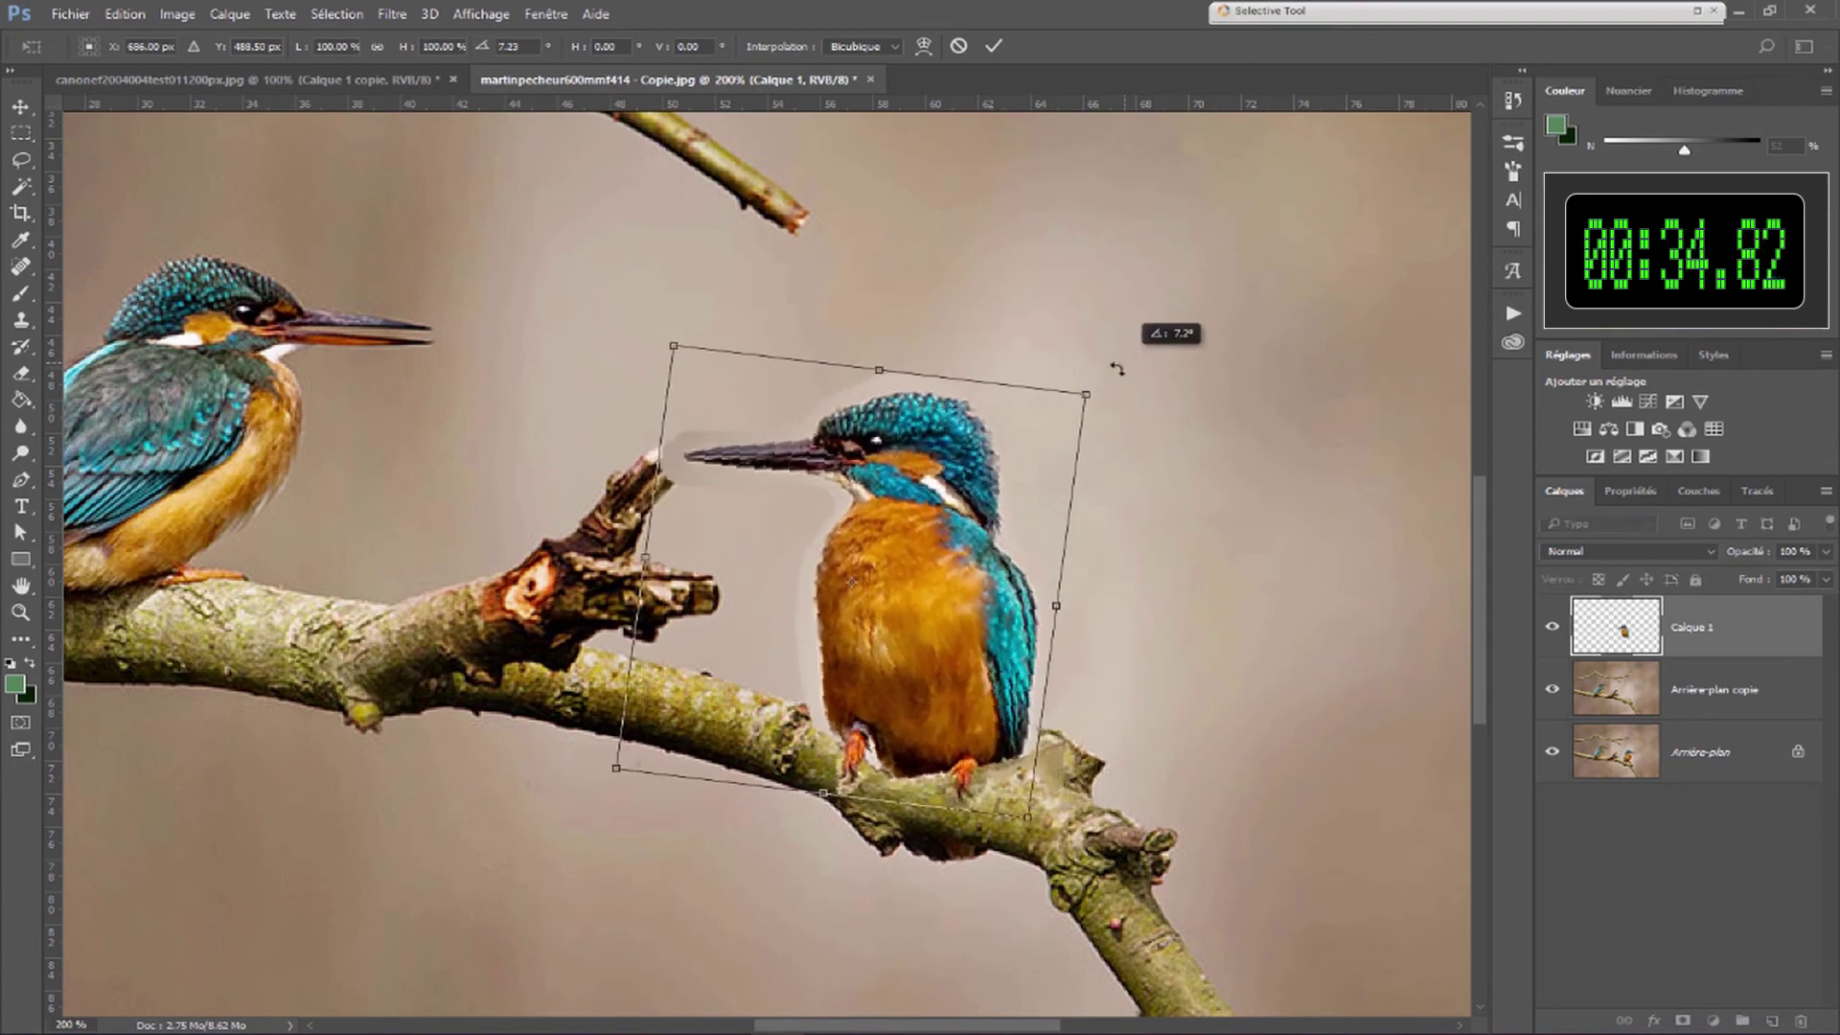
drag(962, 679, 973, 661)
key(Return)
Add a layer mask to the flipped kingfisher and make the brush tip small and soft for detailed masking
click(1683, 1021)
key(b)
drag(1007, 815, 872, 798)
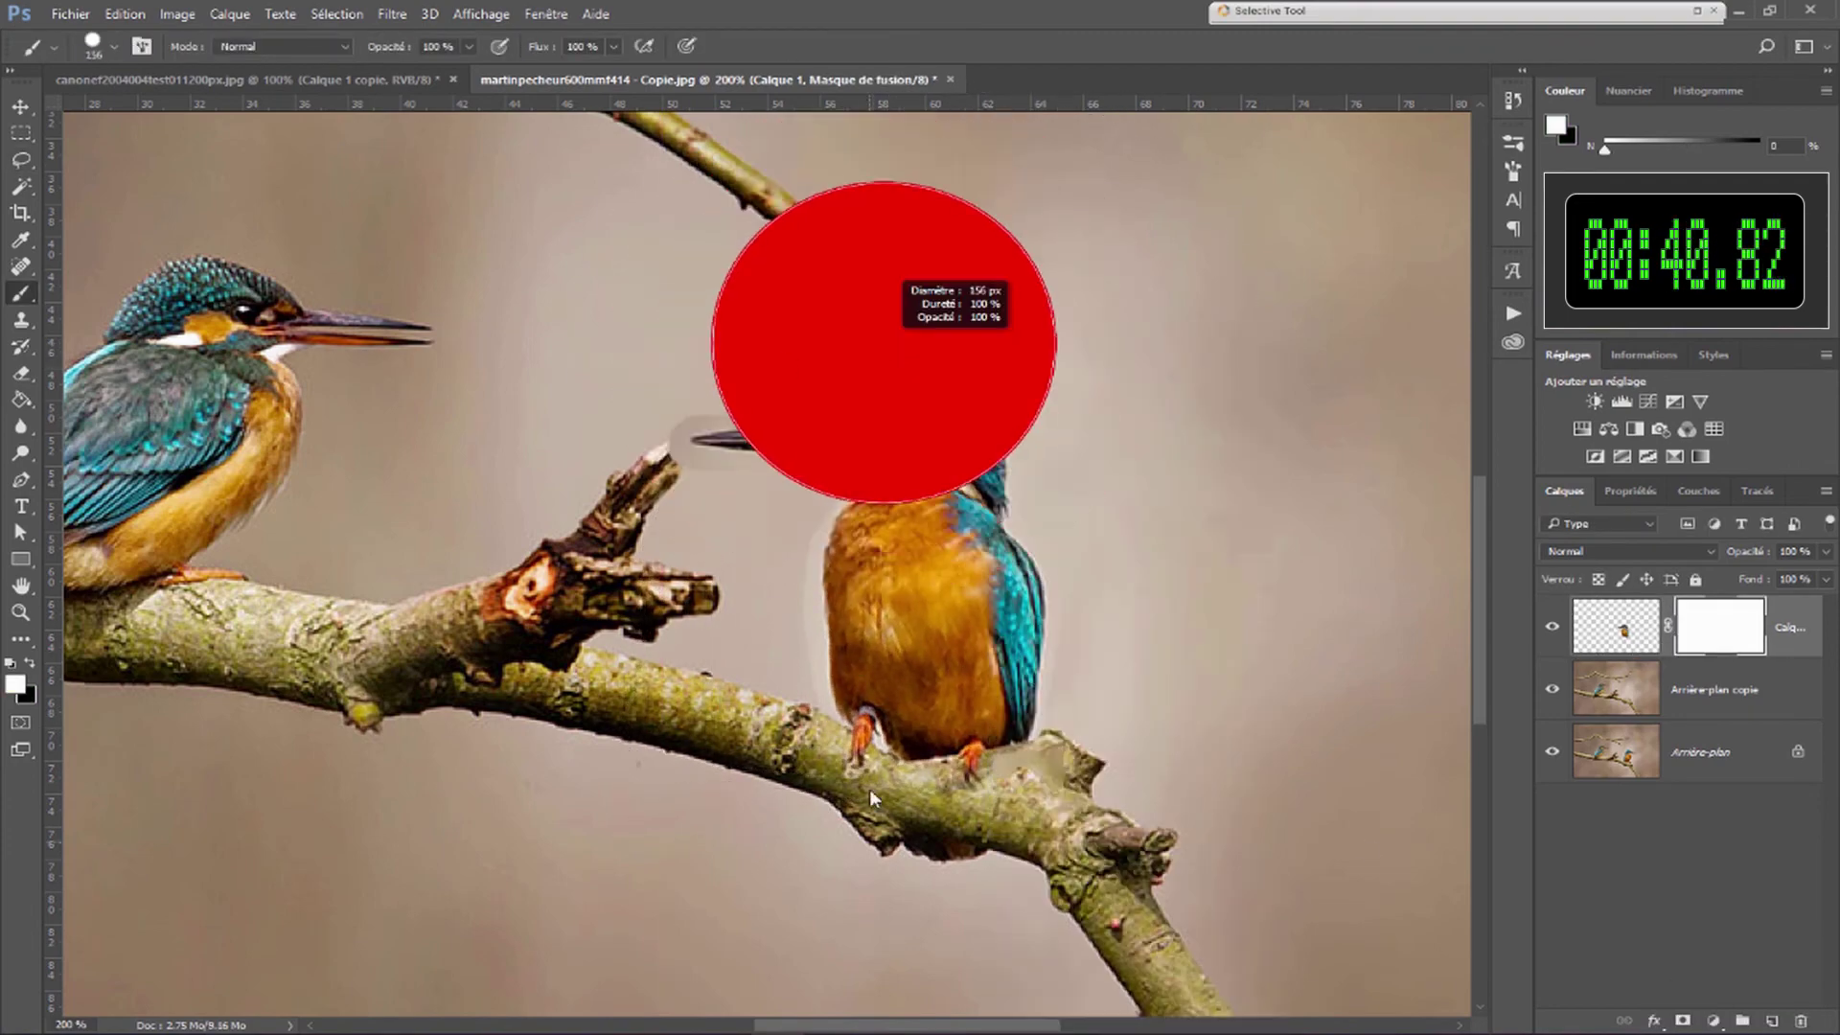
drag(889, 474, 748, 423)
mouse_move(895, 396)
mouse_down()
mouse_move(1063, 393)
mouse_move(987, 393)
mouse_up()
drag(998, 288, 952, 300)
Paint black at 5 % flow on the mask to blend the halo around the kingfisher's beak, head, chest and back
key(shift+5)
key(x)
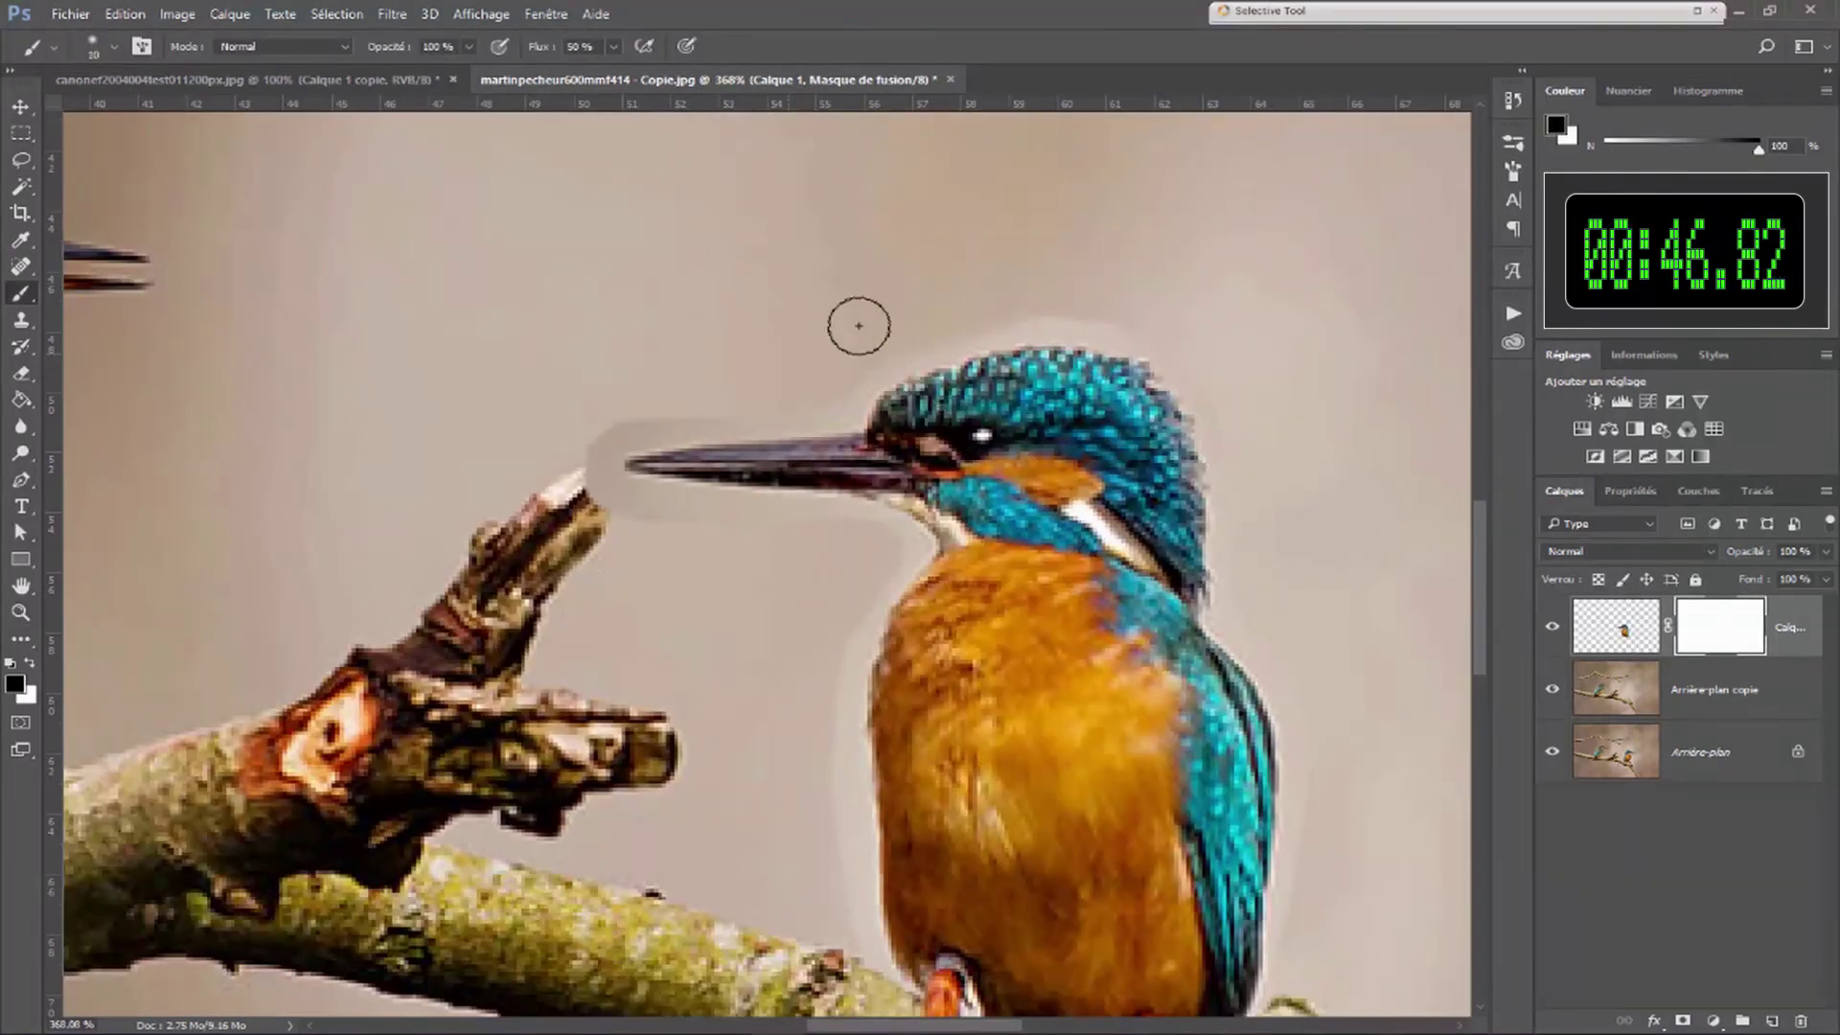
key(shift+0)
key(shift+5)
mouse_move(579, 440)
mouse_down()
mouse_move(1066, 319)
mouse_move(670, 525)
mouse_move(582, 475)
mouse_move(884, 536)
mouse_move(642, 610)
mouse_up()
drag(809, 600, 854, 604)
mouse_move(854, 603)
mouse_down()
mouse_move(821, 654)
mouse_move(763, 445)
mouse_up()
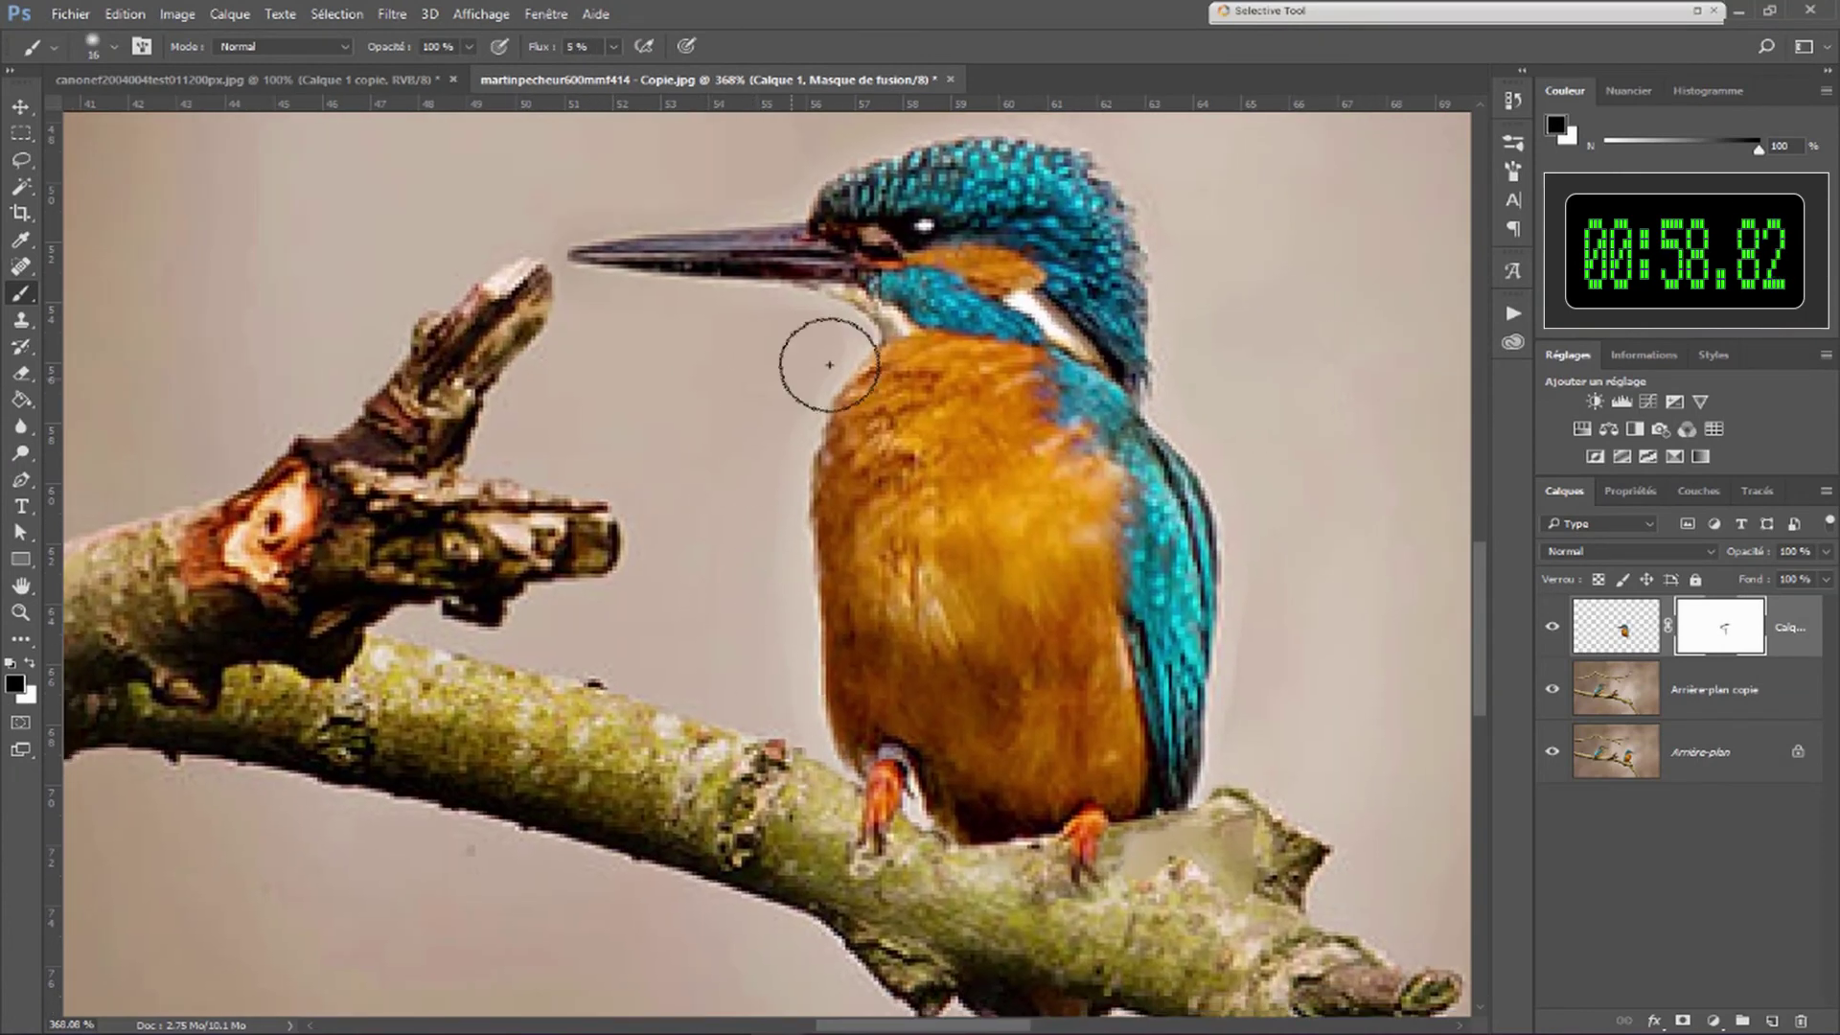
key(bracketleft)
scroll(1236, 414, up, 3)
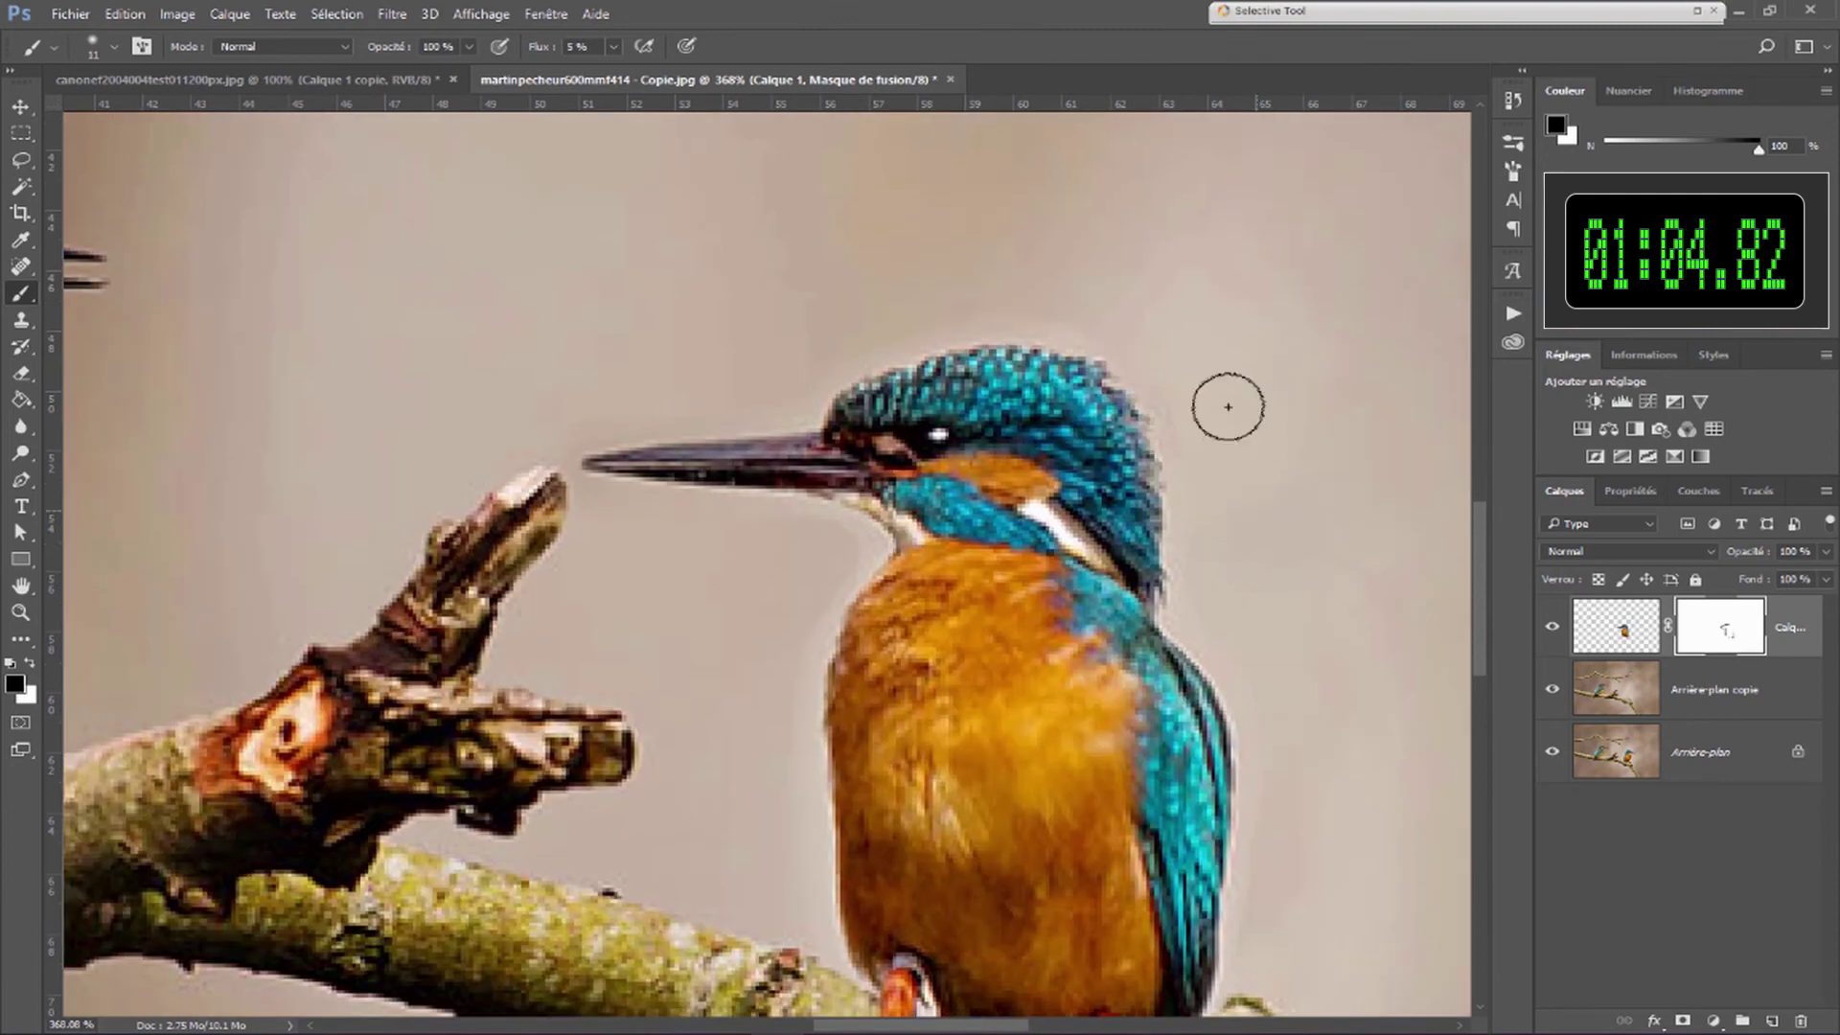
scroll(1039, 575, down, 5)
Add a new empty layer and retouch the branch beside the kingfisher's feet with the Clone Stamp
key(ctrl+shift+alt+n)
key(s)
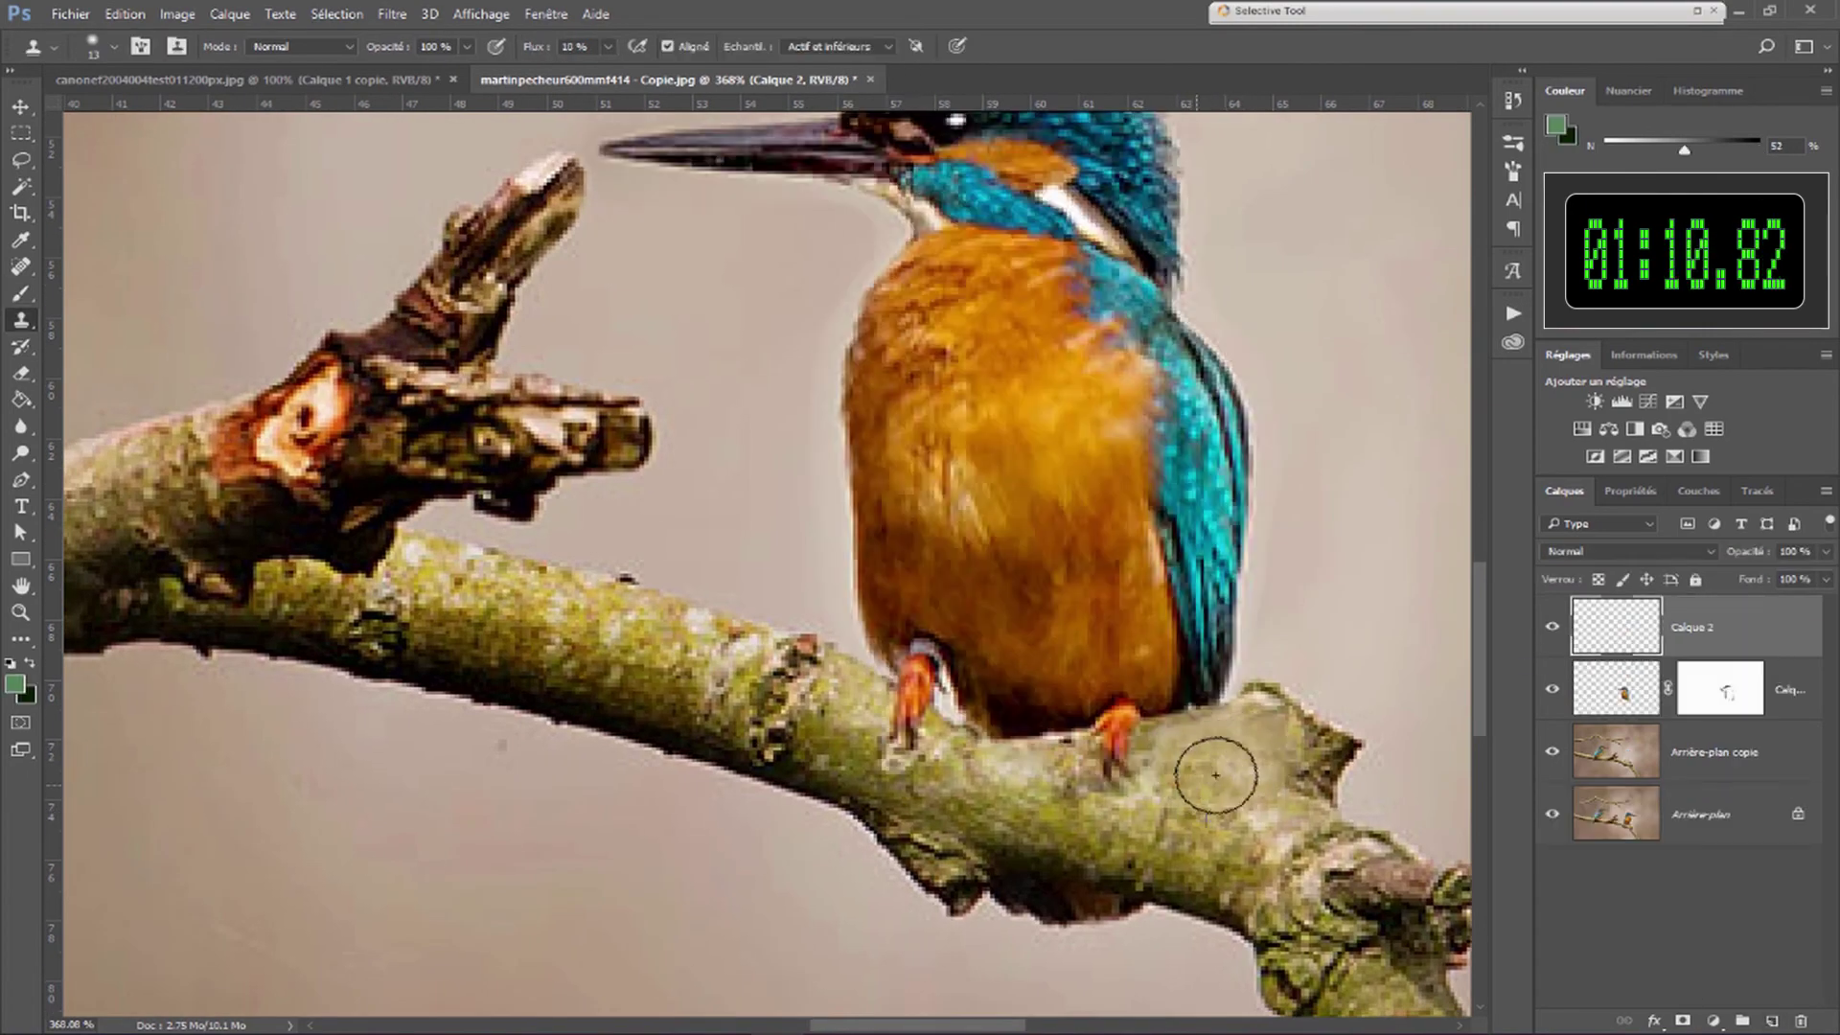
Paint black at 28 % flow on the kingfisher's layer mask to blend the area around its feet with the branch
click(1715, 688)
key(b)
key(d)
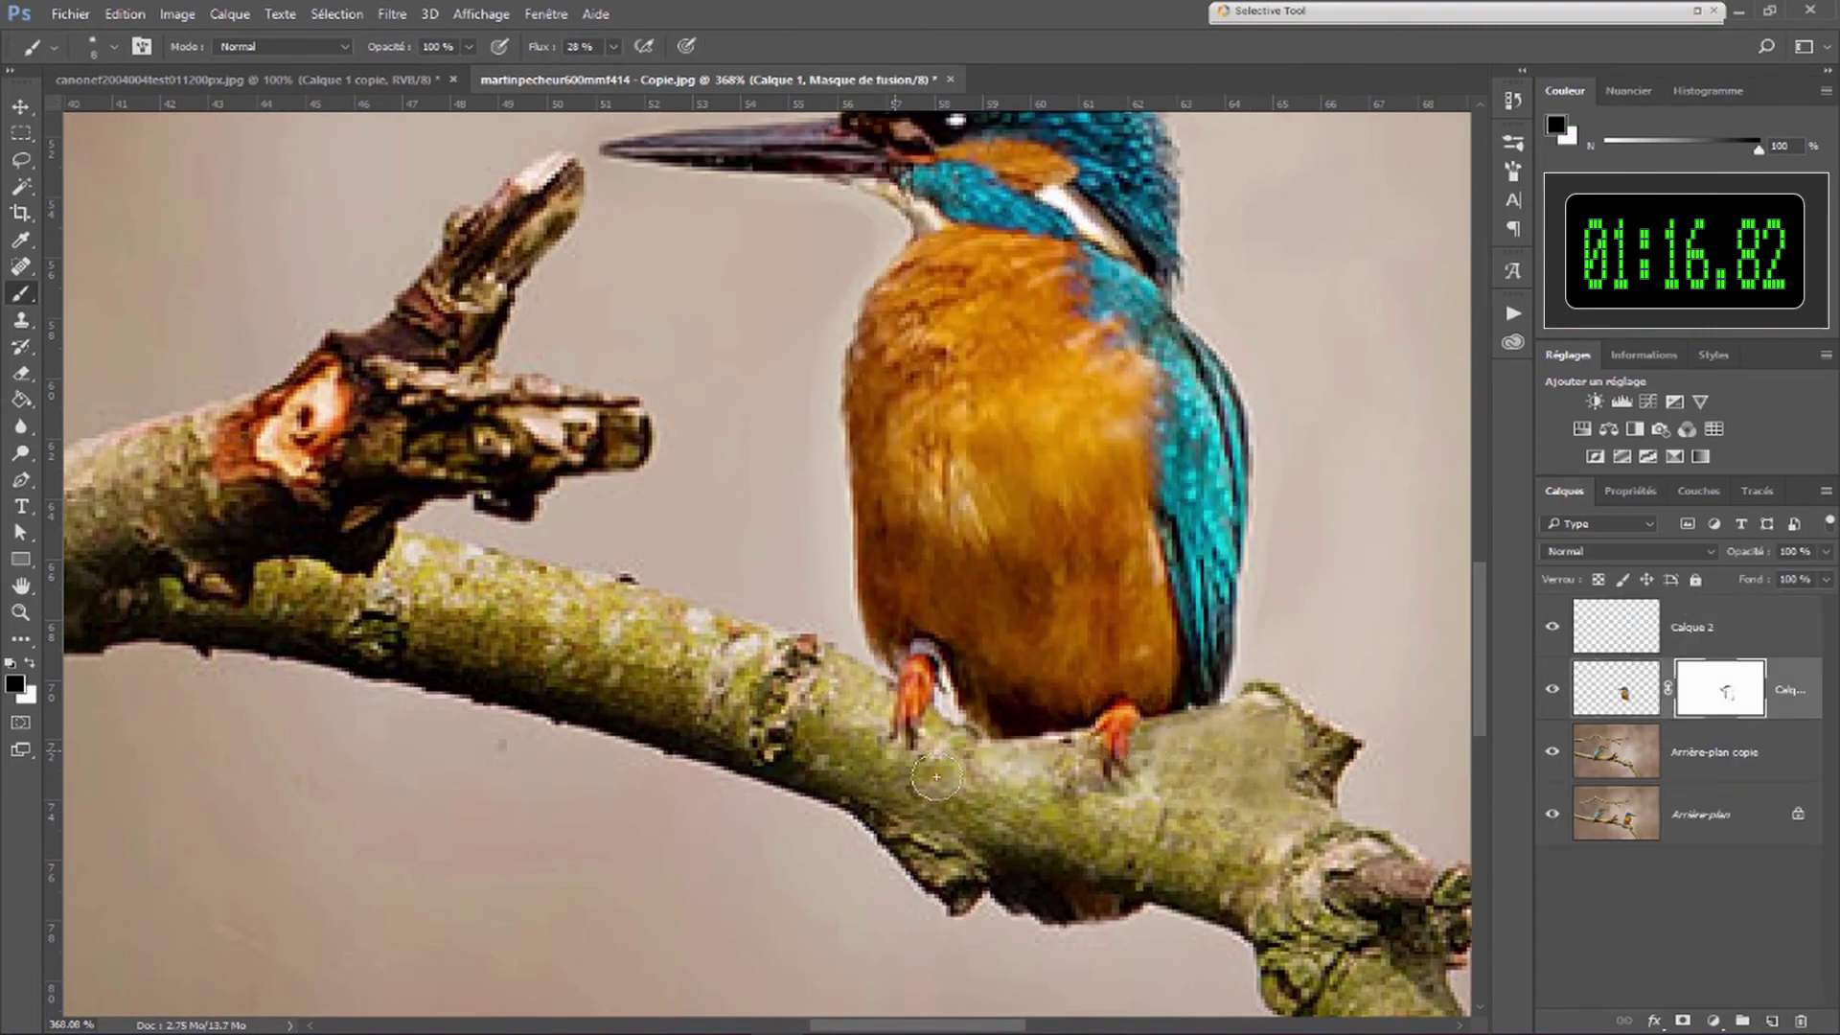
key(ctrl+1)
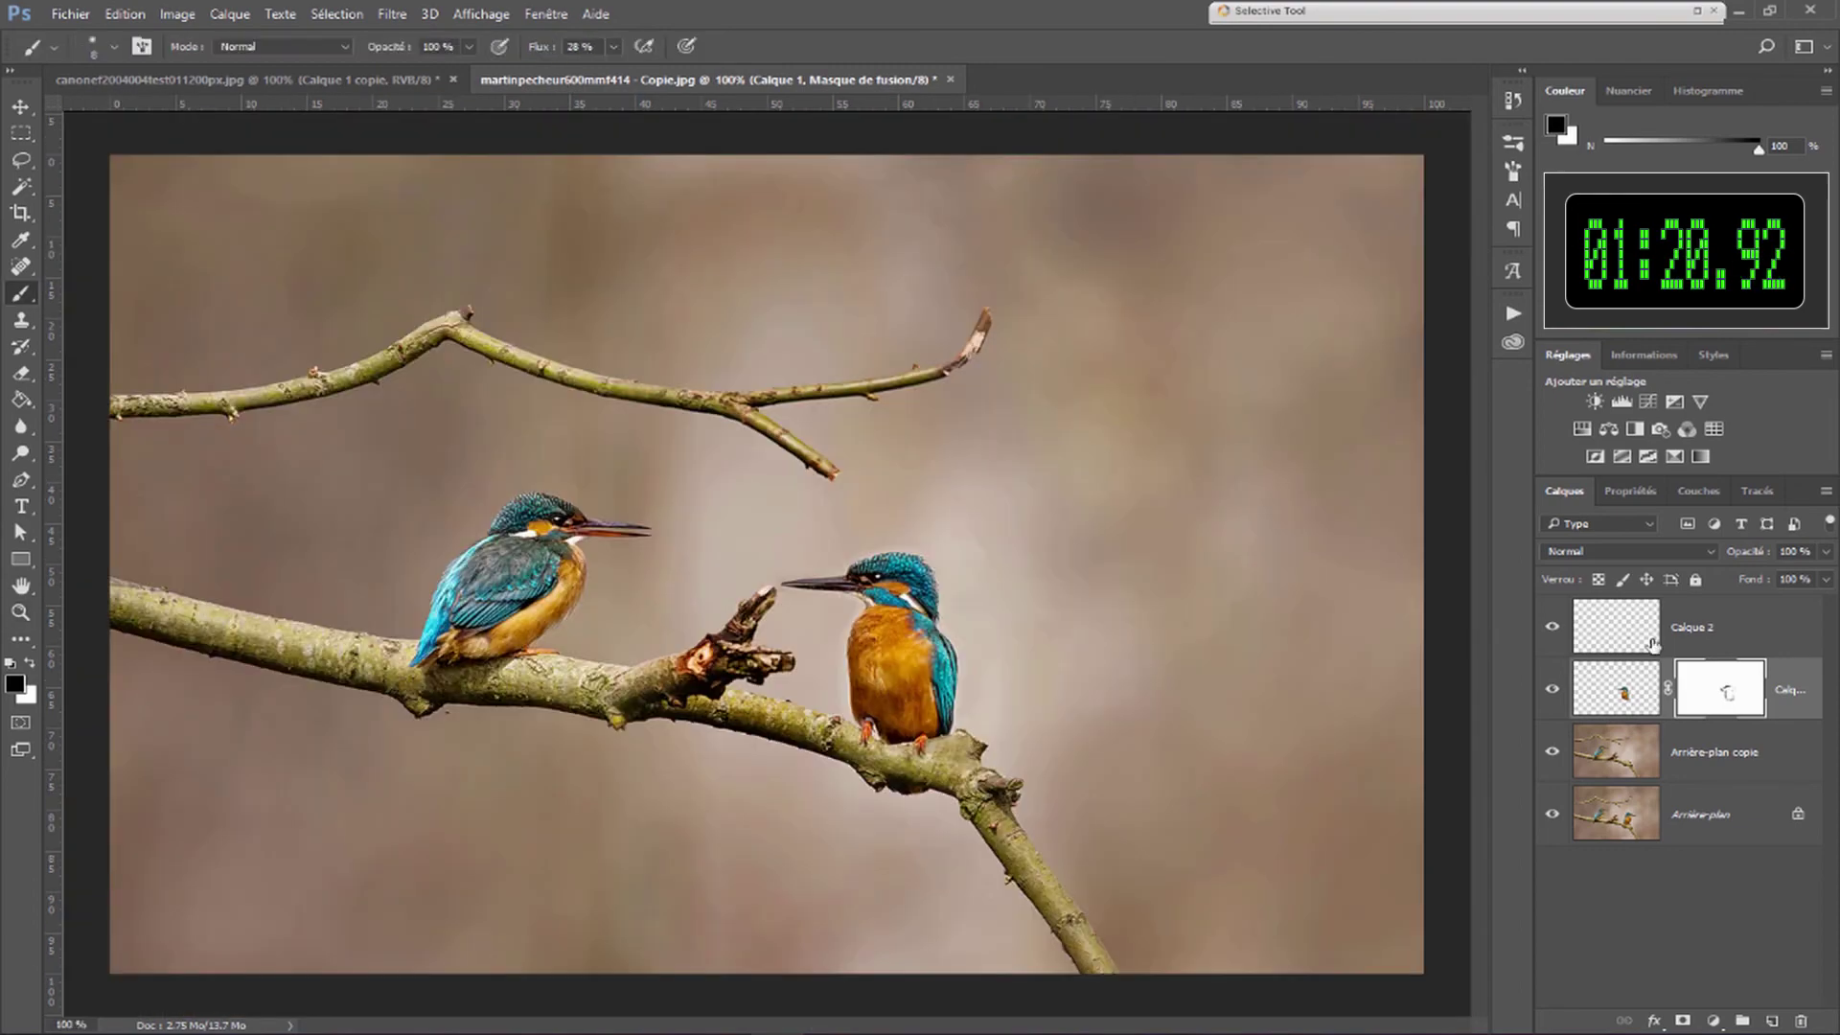